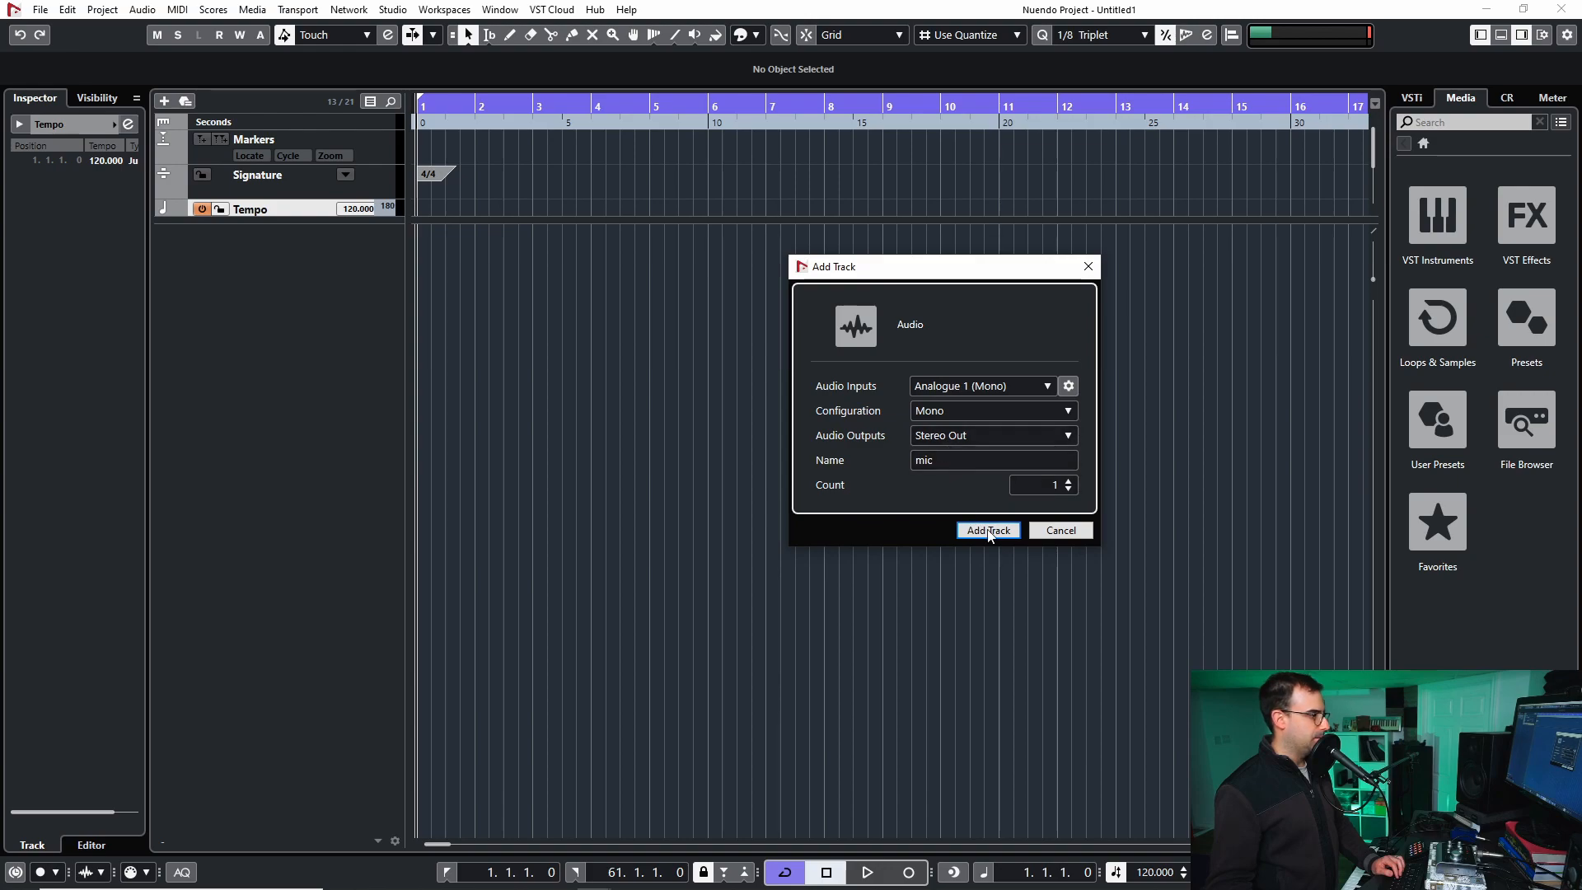
- Add one mono audio track named mic, with Analogue 1 (Mono) as input and Stereo Out as output
left_click(988, 530)
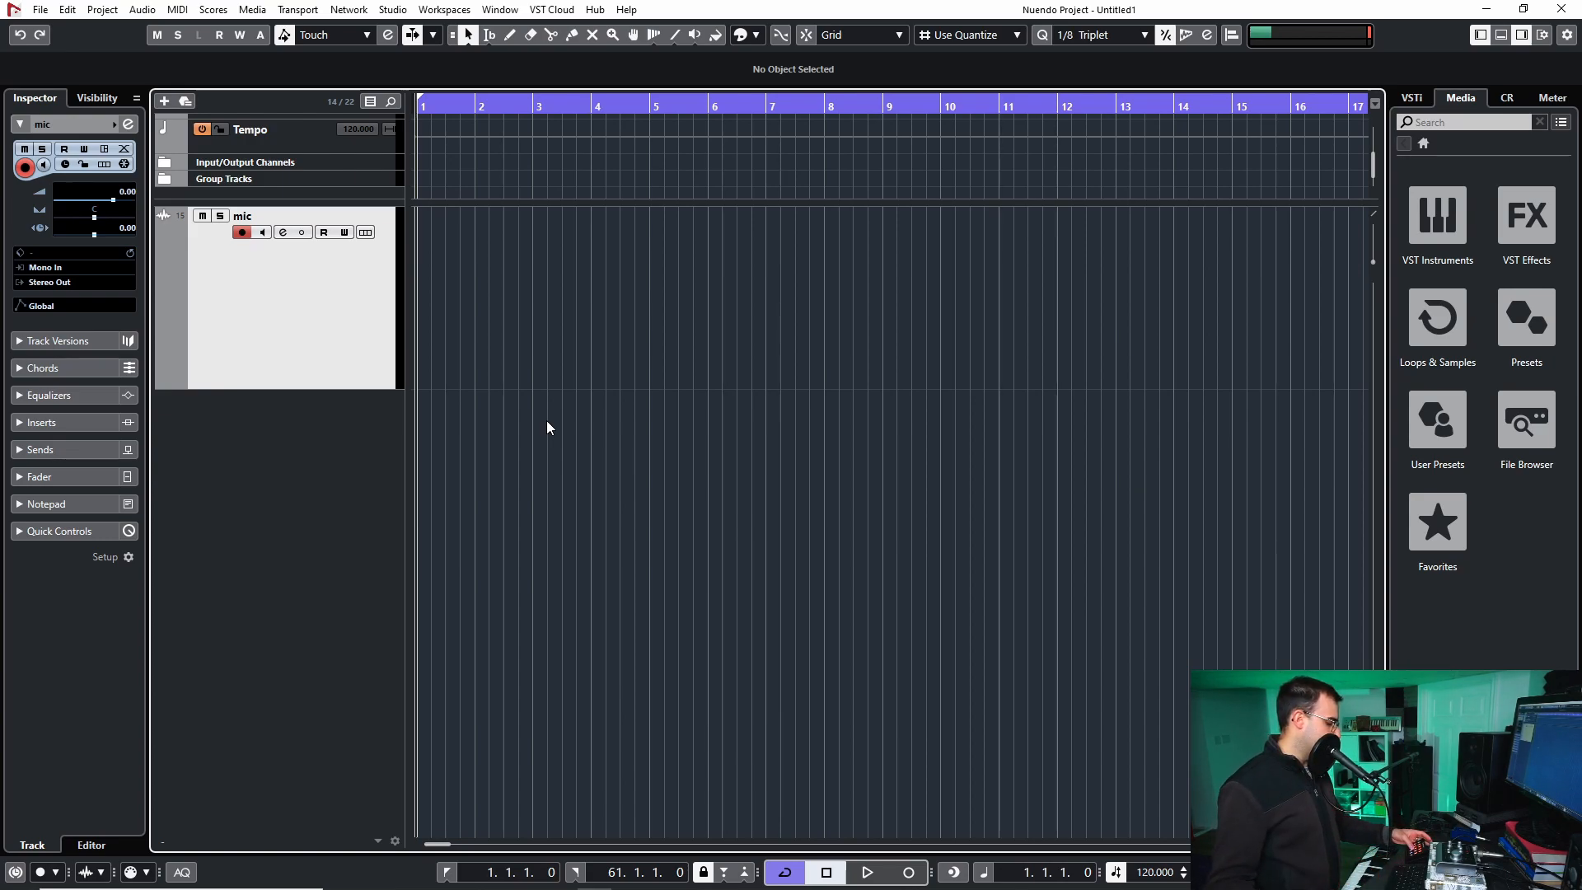
- Add a stereo effect track with the PitchDriver effect, routed to Stereo Out and created inside a folder
key("alt+f")
left_click(988, 388)
left_click(956, 429)
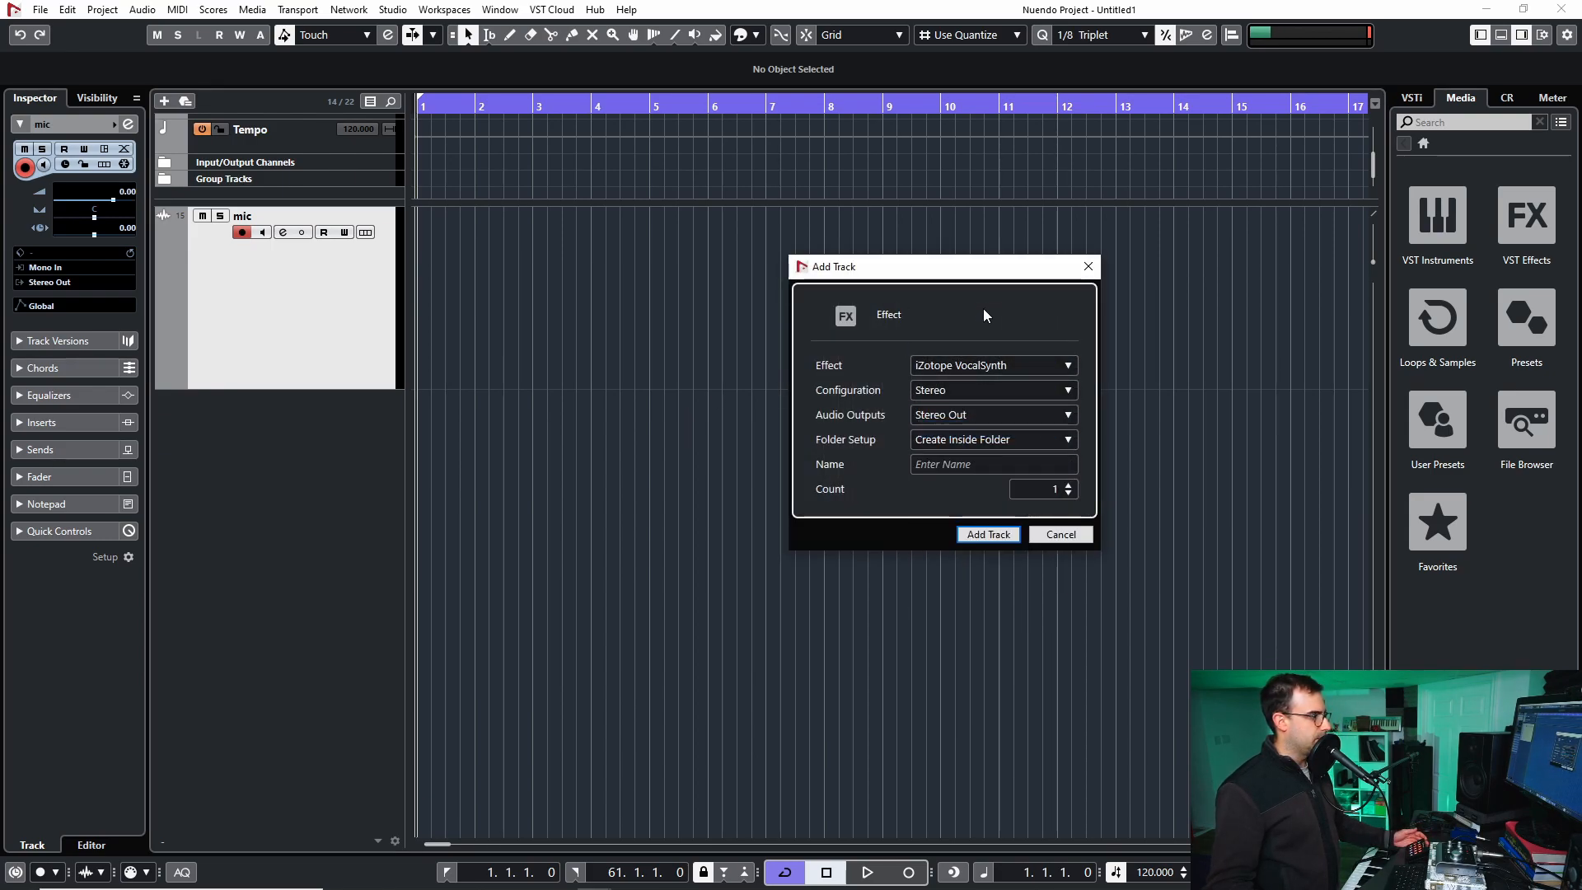
left_click(991, 366)
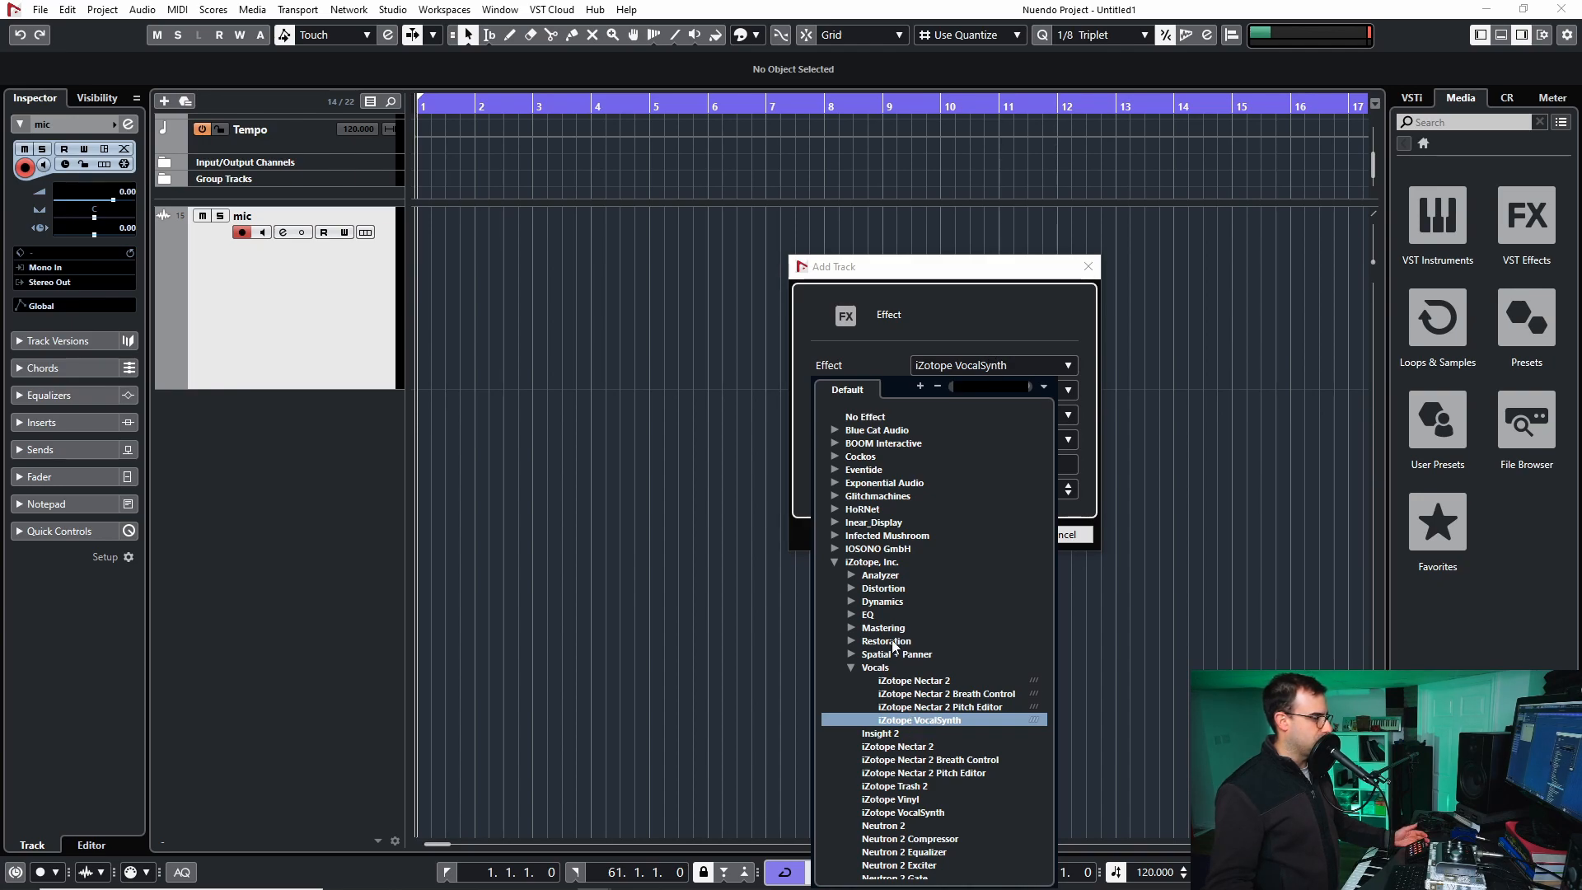
left_click(834, 563)
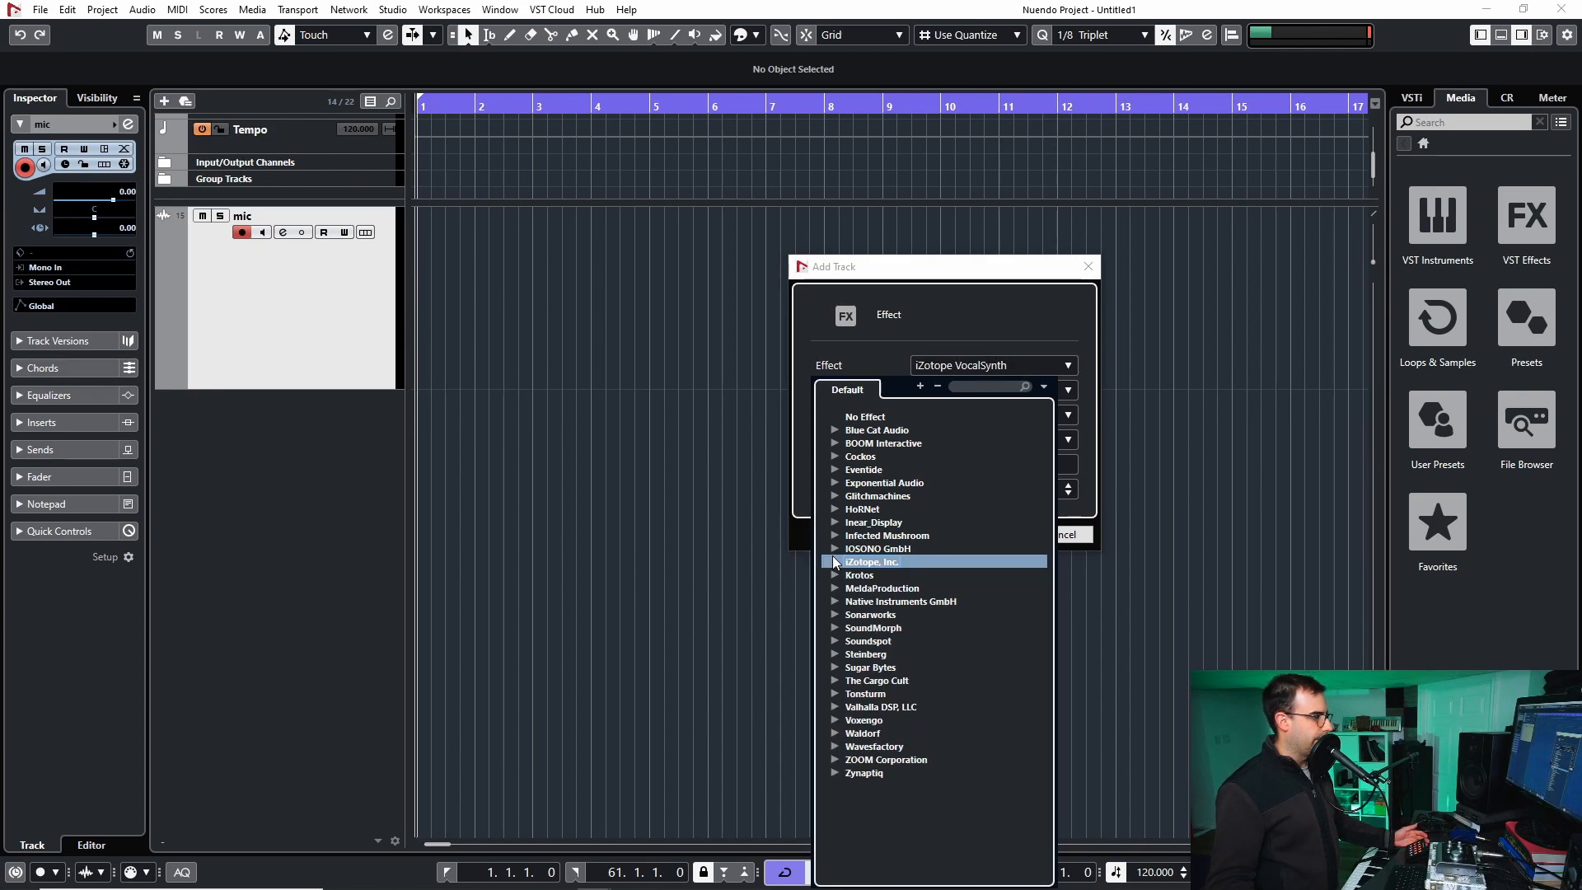
left_click(975, 386)
type("pitch")
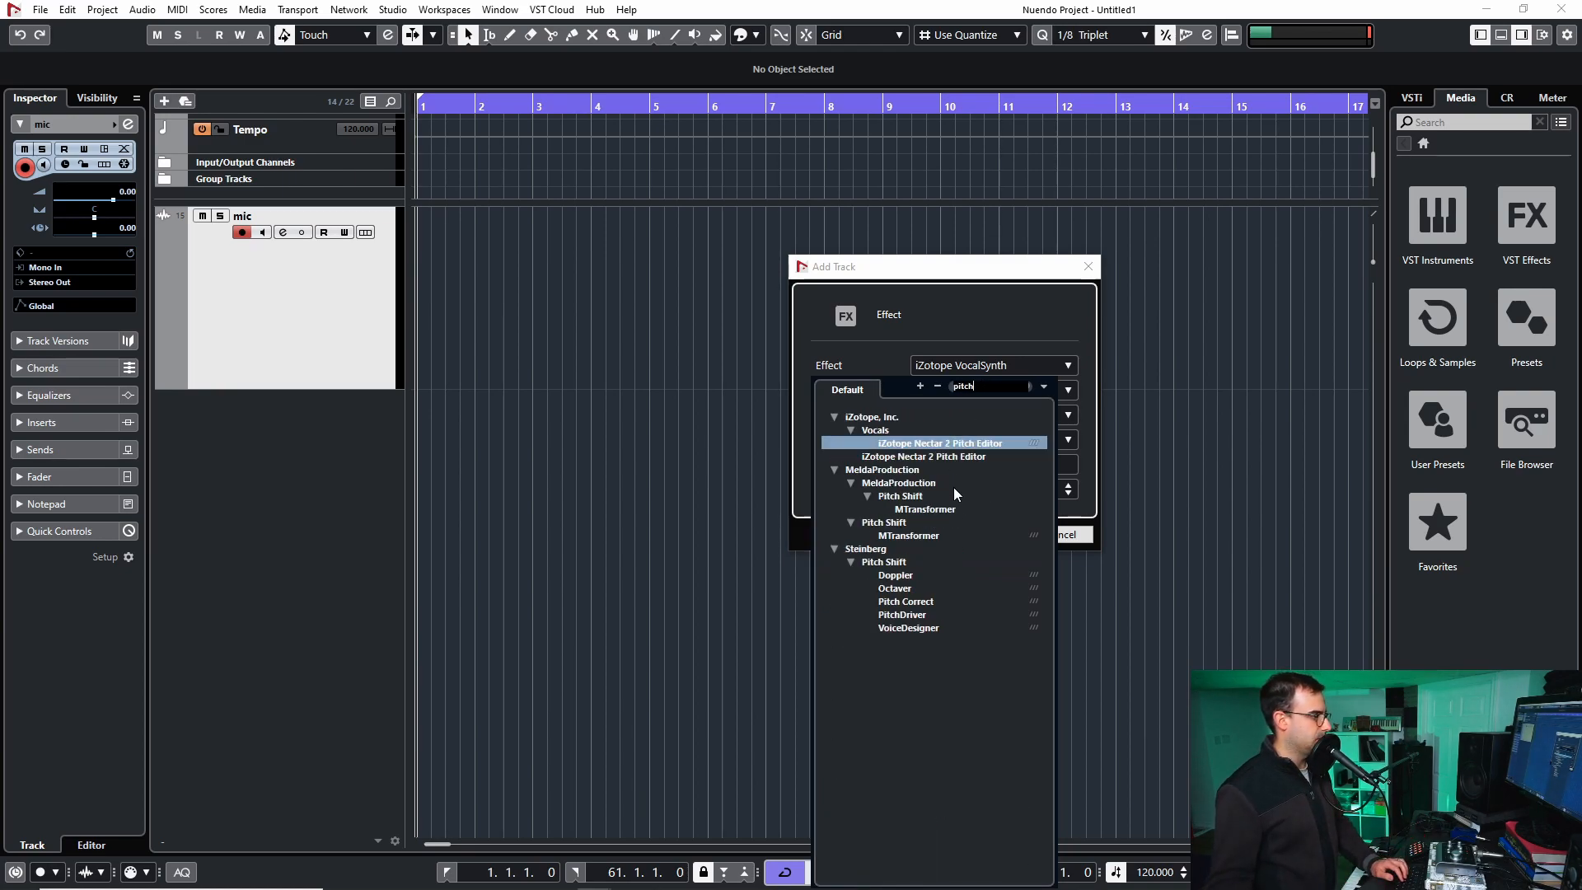
left_click(884, 615)
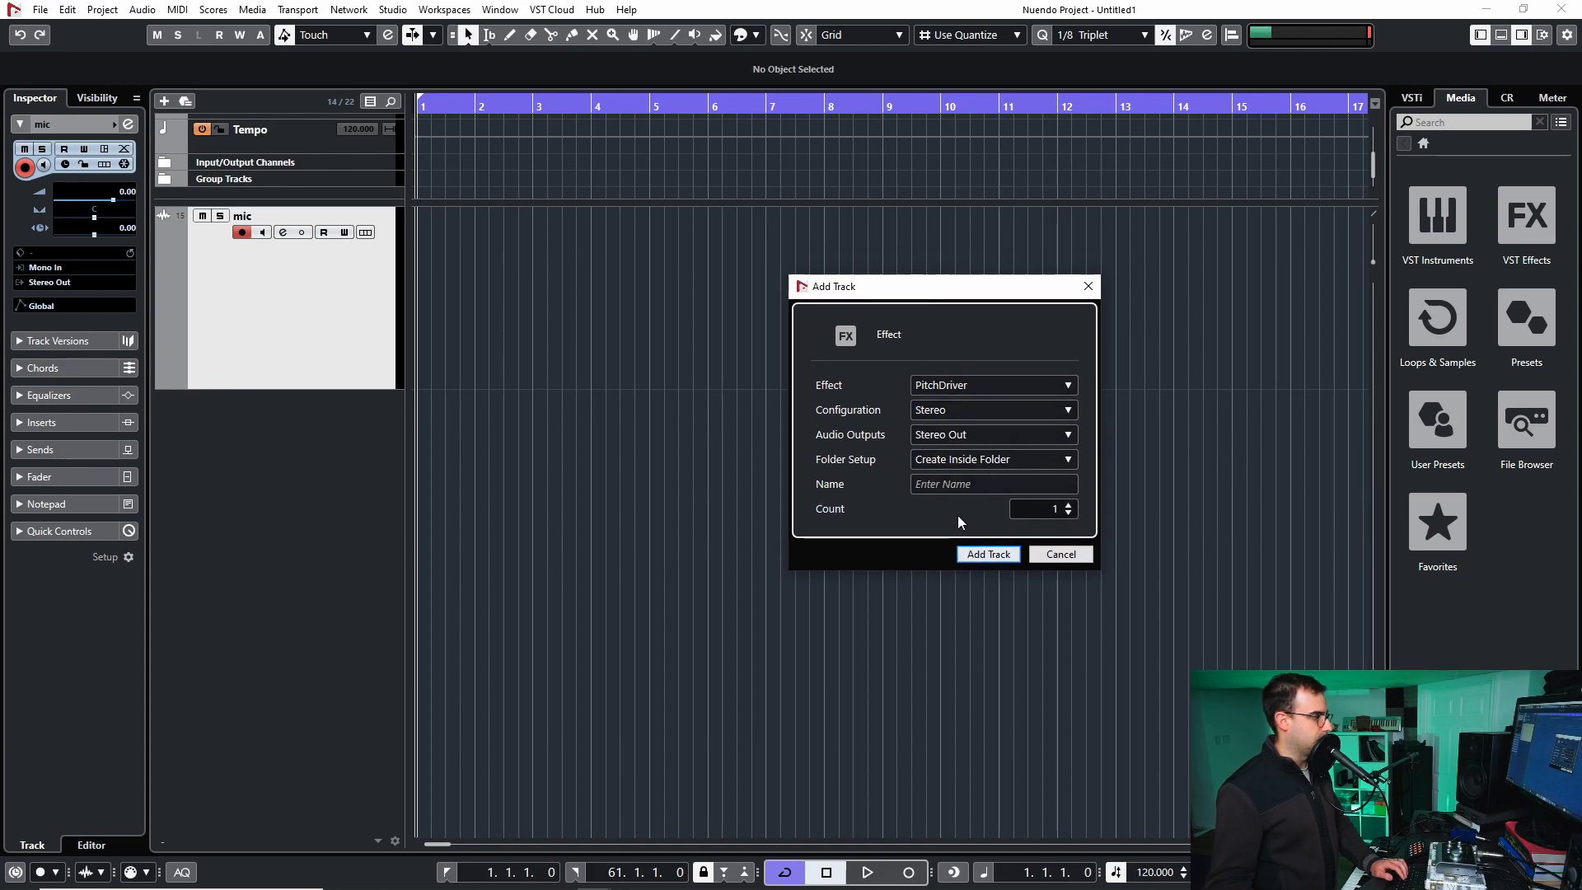
left_click(989, 553)
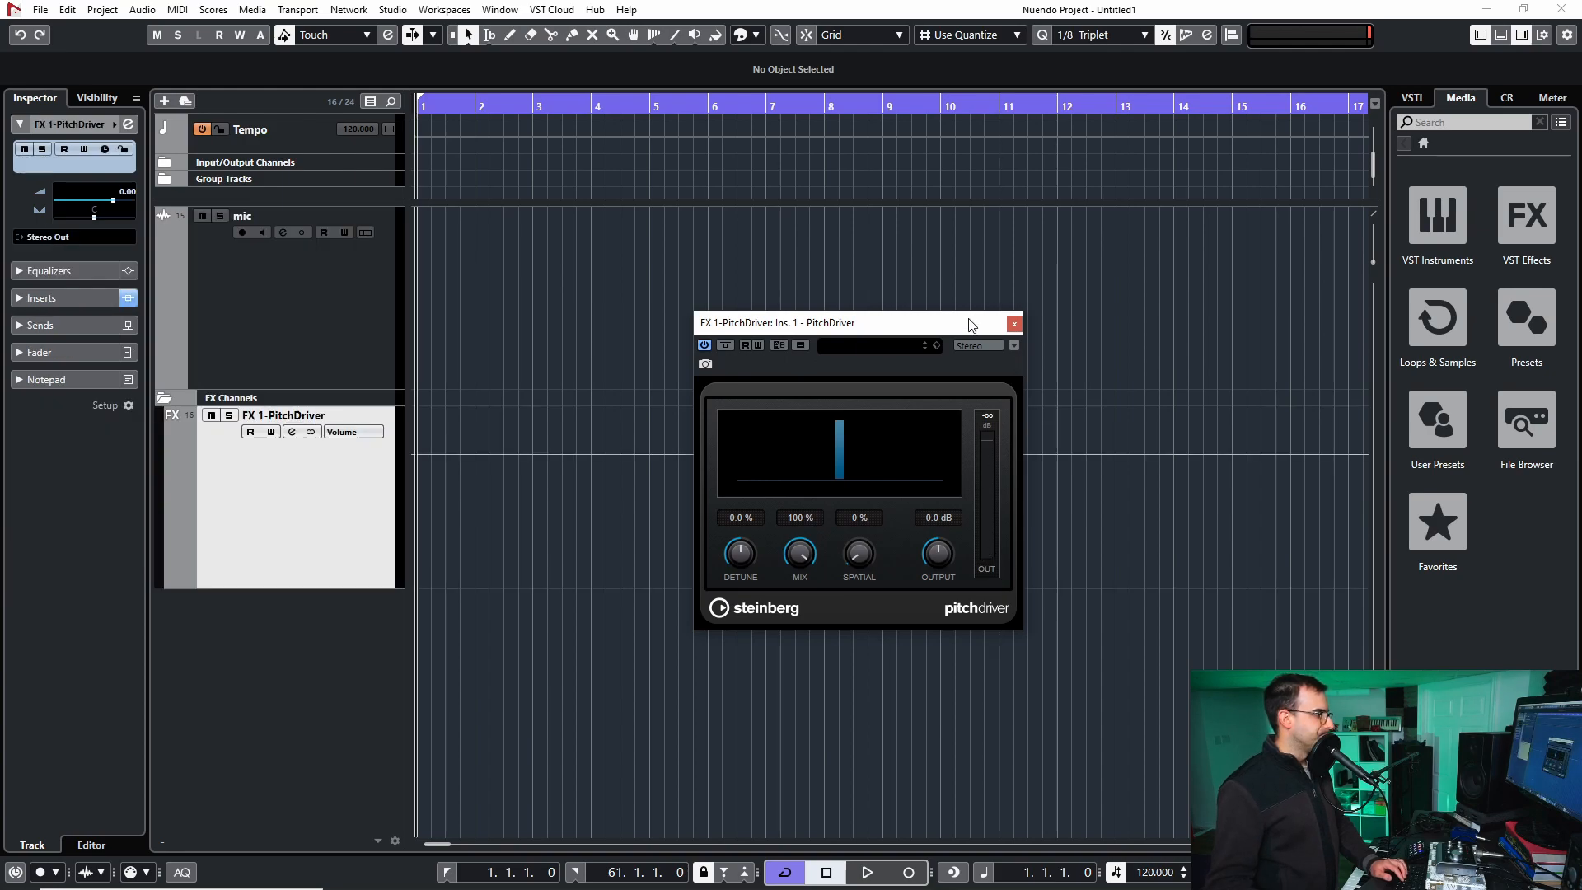
- Close the PitchDriver window, collapse the FX Channels folder and move it into the upper section of the track list
left_click(1016, 323)
left_click(164, 398)
mouse_move(237, 409)
left_mouse_down()
mouse_move(264, 290)
mouse_move(264, 181)
mouse_move(286, 182)
mouse_move(307, 282)
mouse_move(313, 239)
left_mouse_up()
scroll(305, 156, "up", 4)
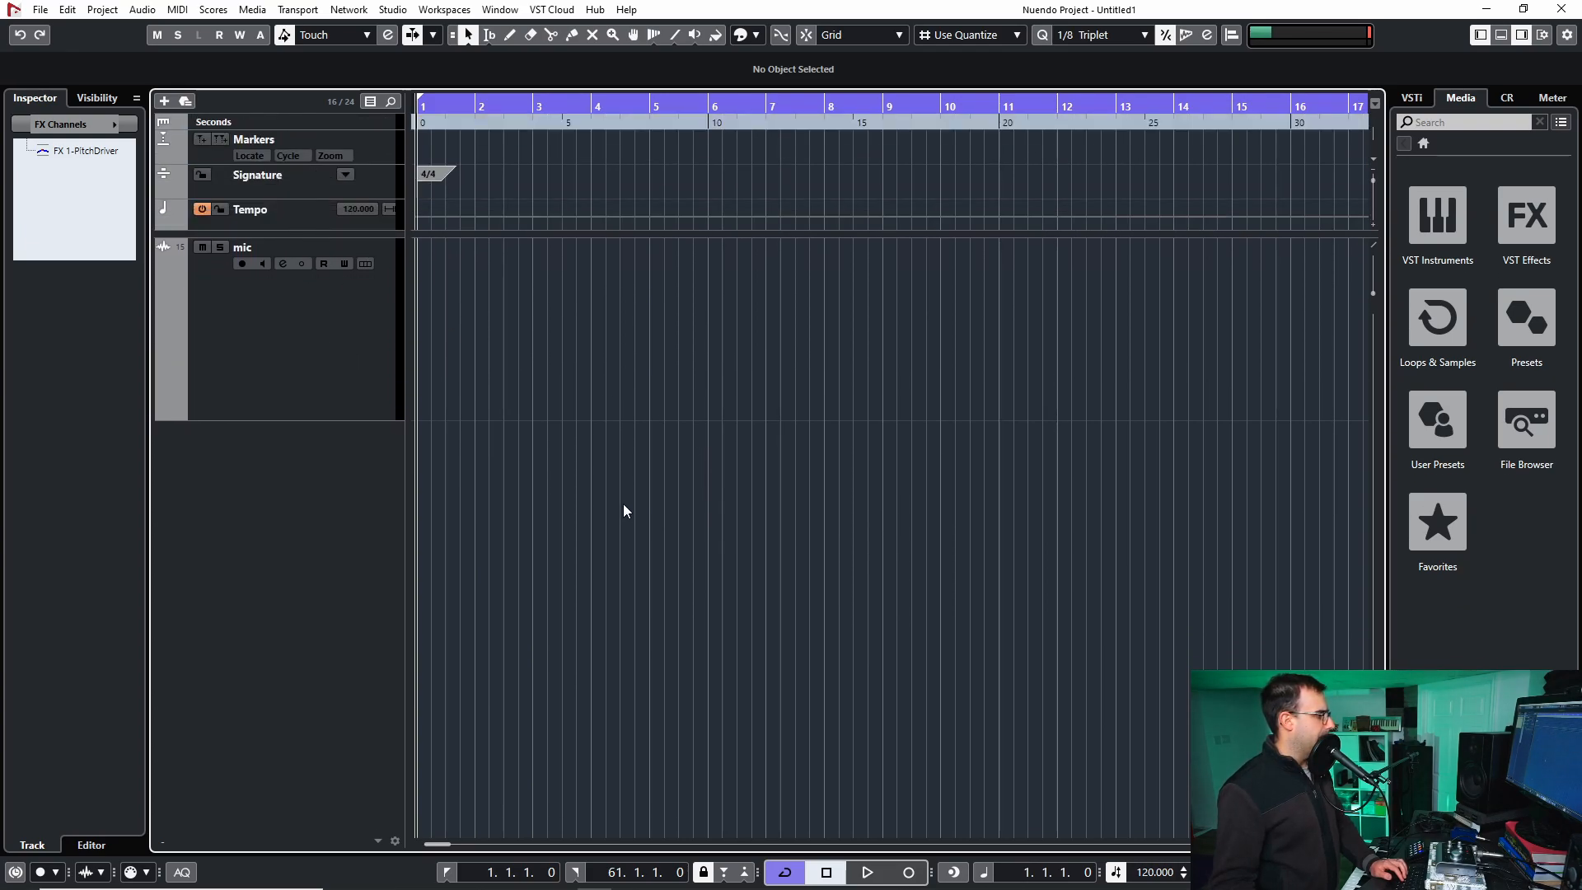
- Open the MixConsole, enlarge its rack area and examine the mic channel's send to the PitchDriver FX channel and its insert
key("alt+F3")
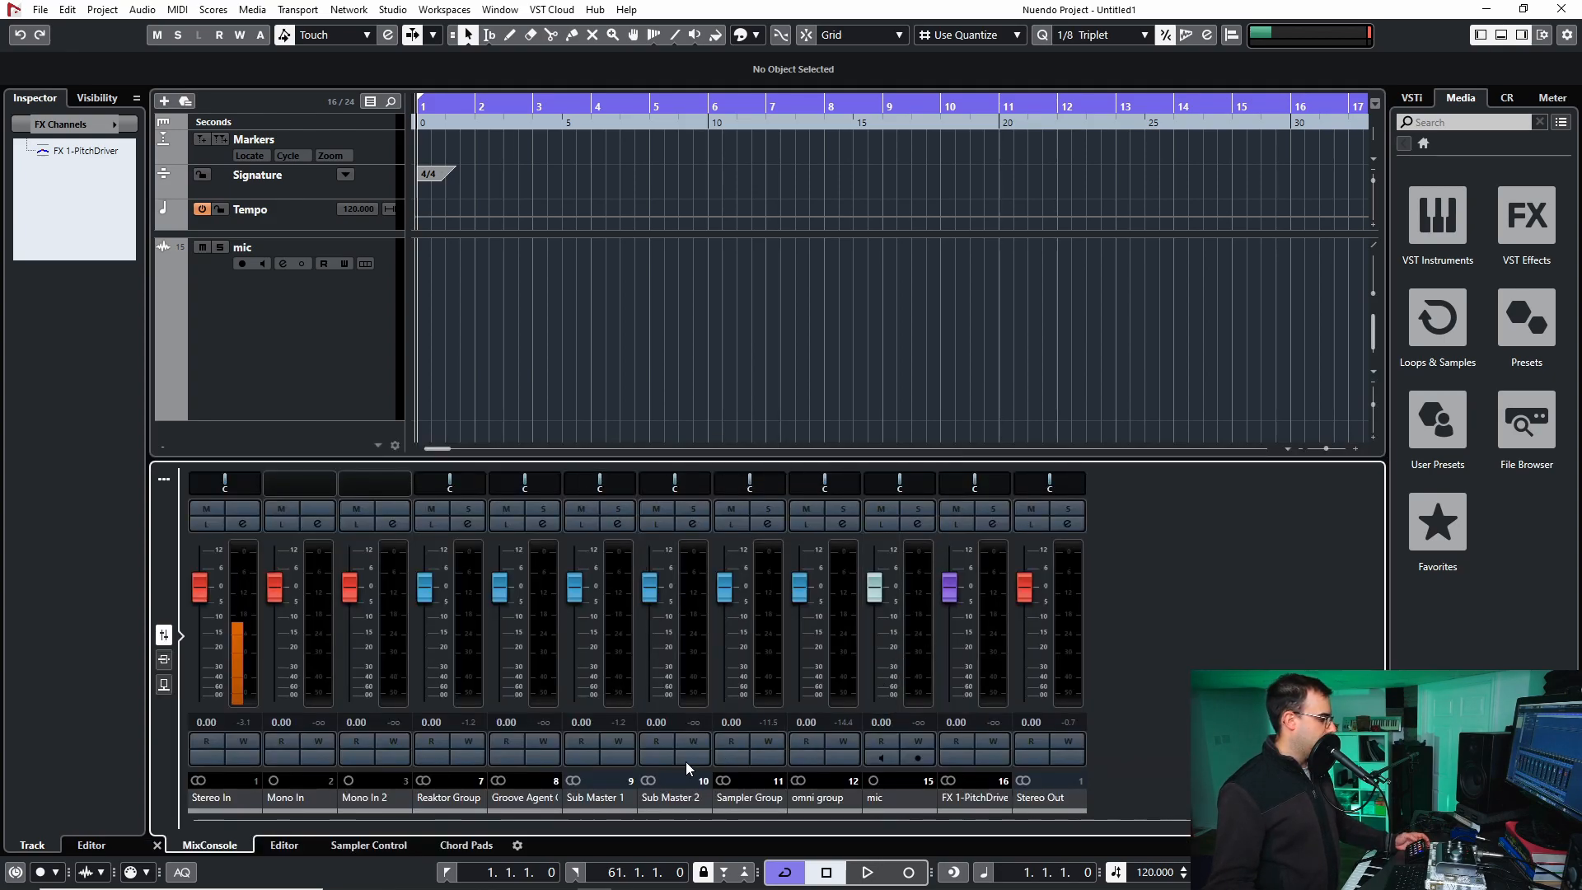
key("alt+F3")
key("F3")
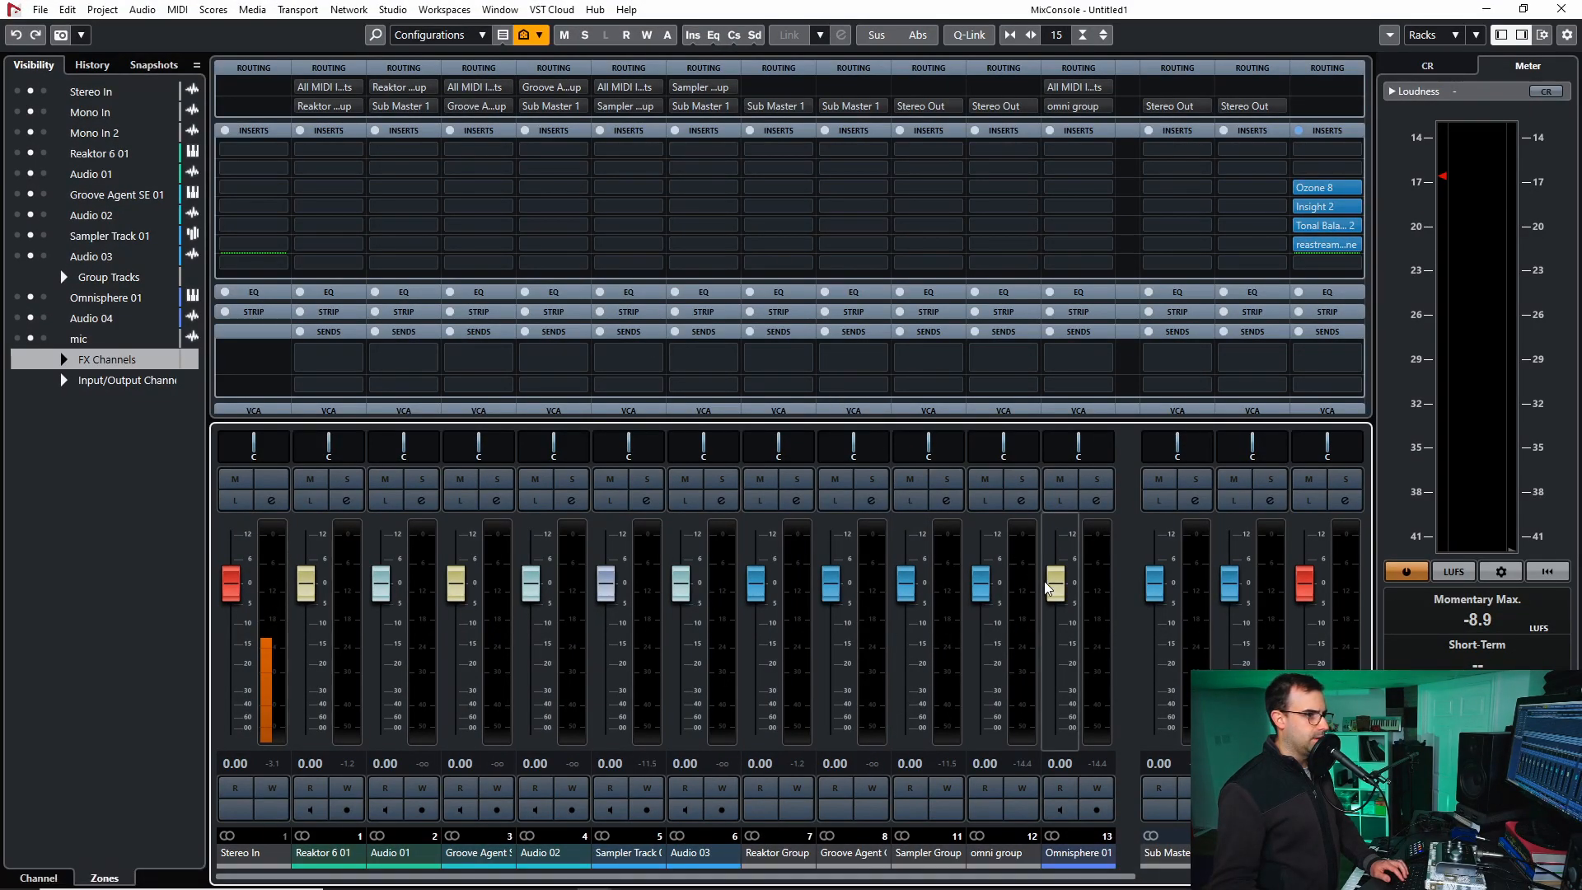
left_click_drag(1120, 880, 1350, 880)
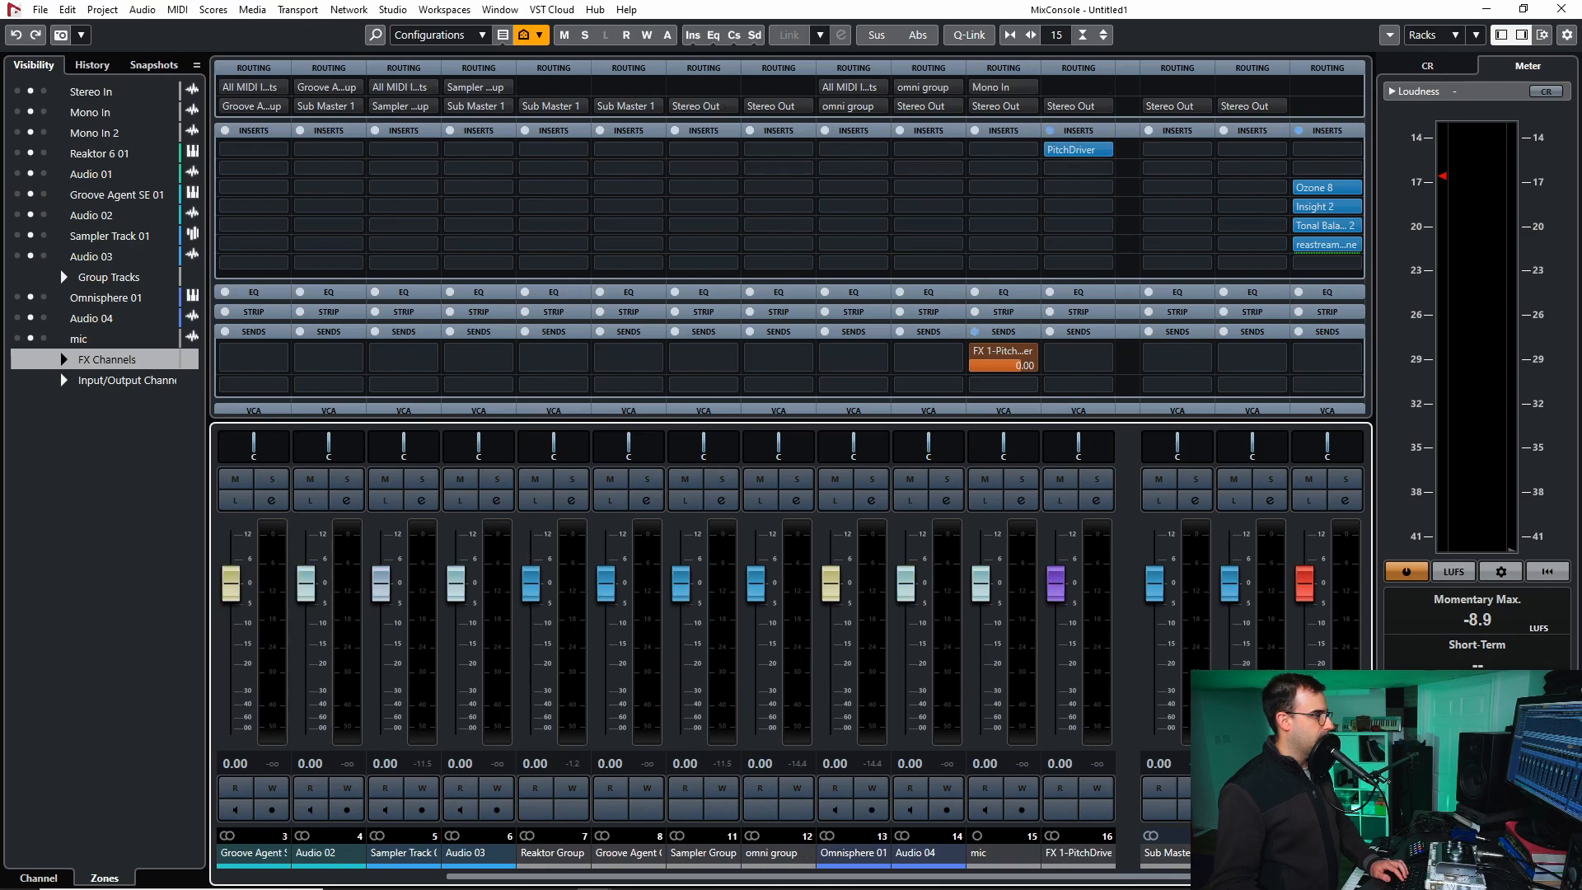
left_click(1020, 655)
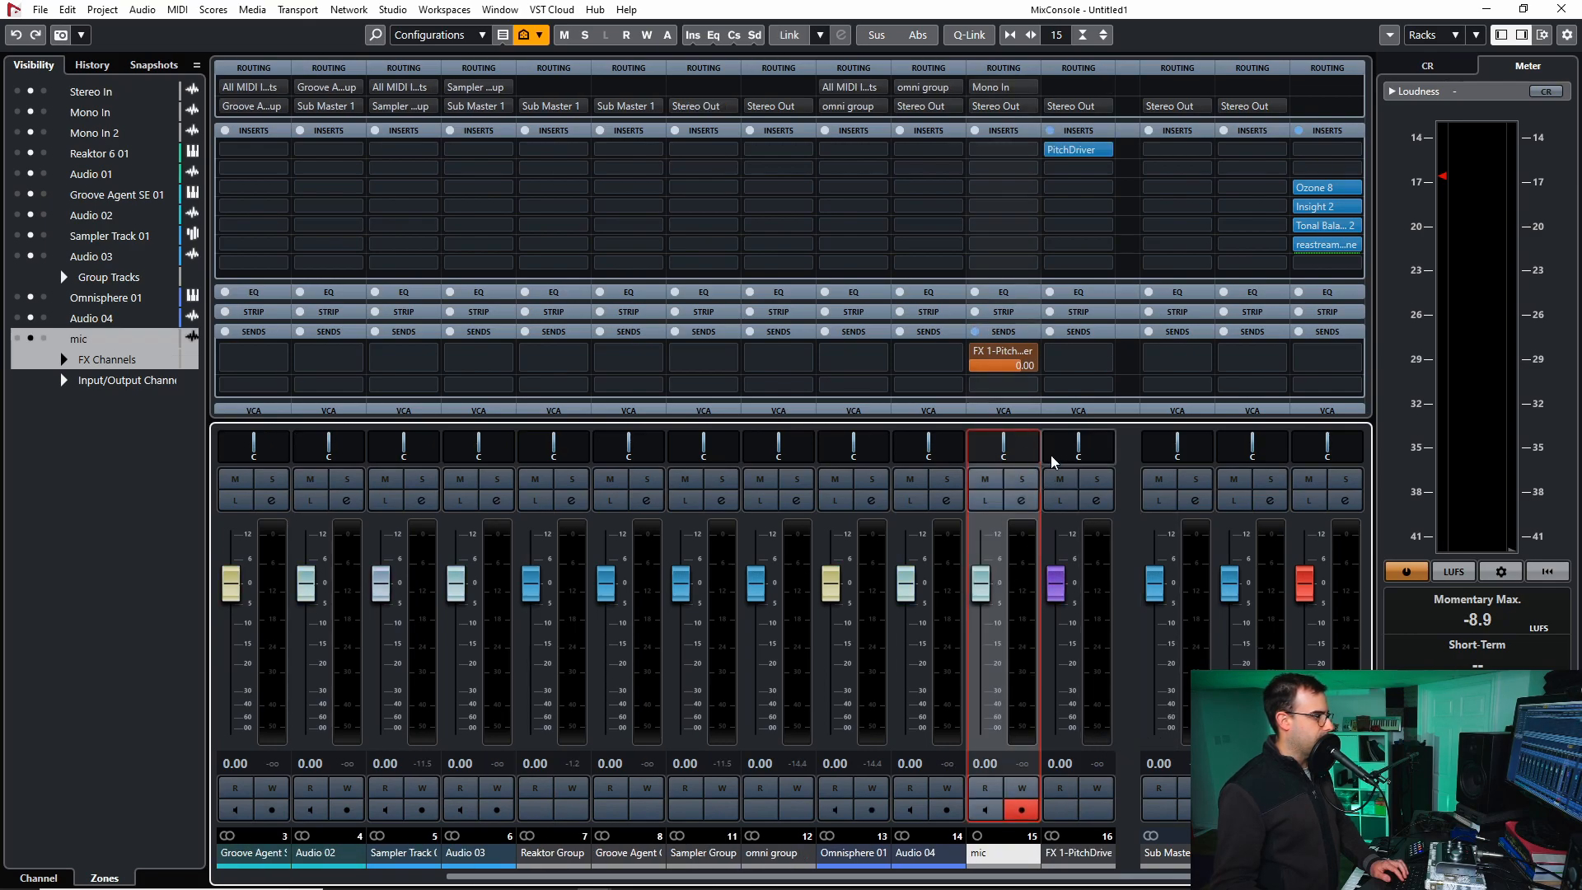
left_click_drag(1028, 420, 1035, 499)
mouse_move(1001, 364)
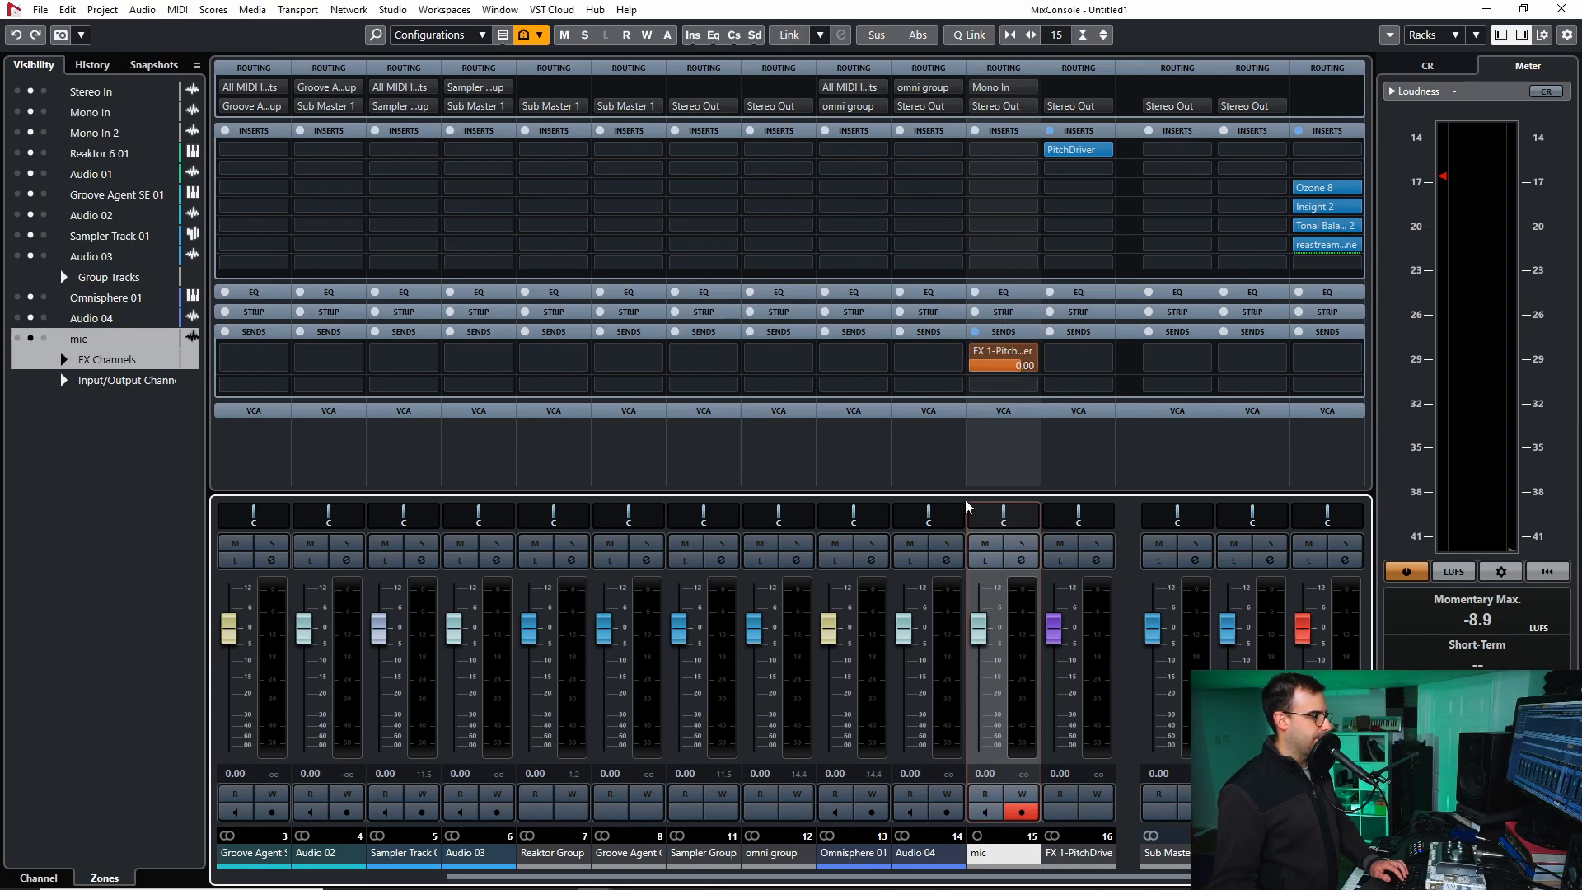
left_click(1084, 377)
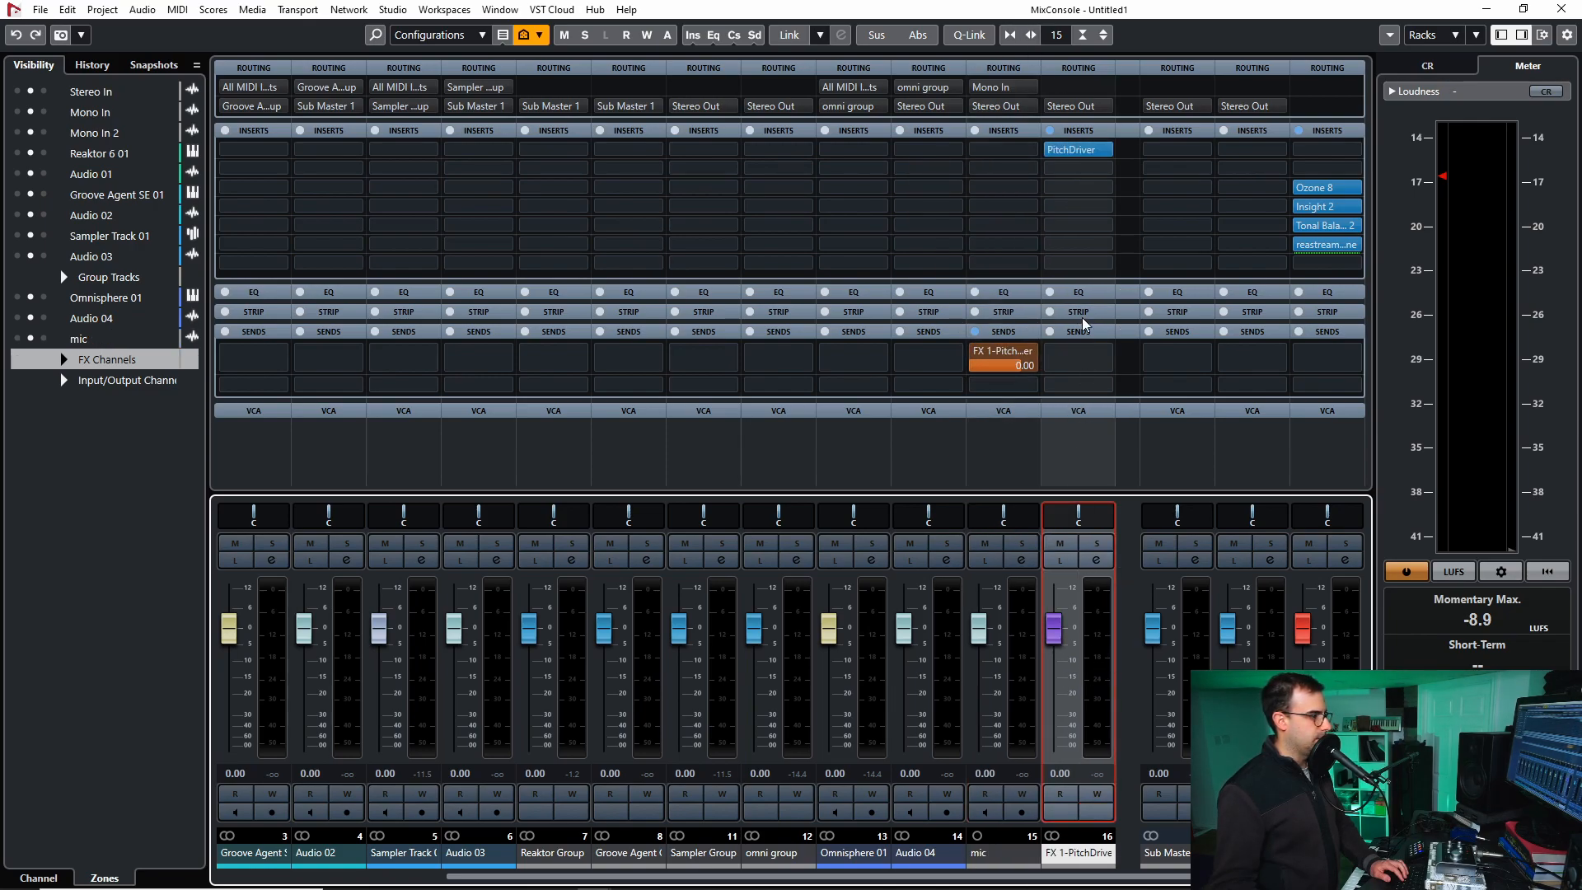
mouse_move(1080, 148)
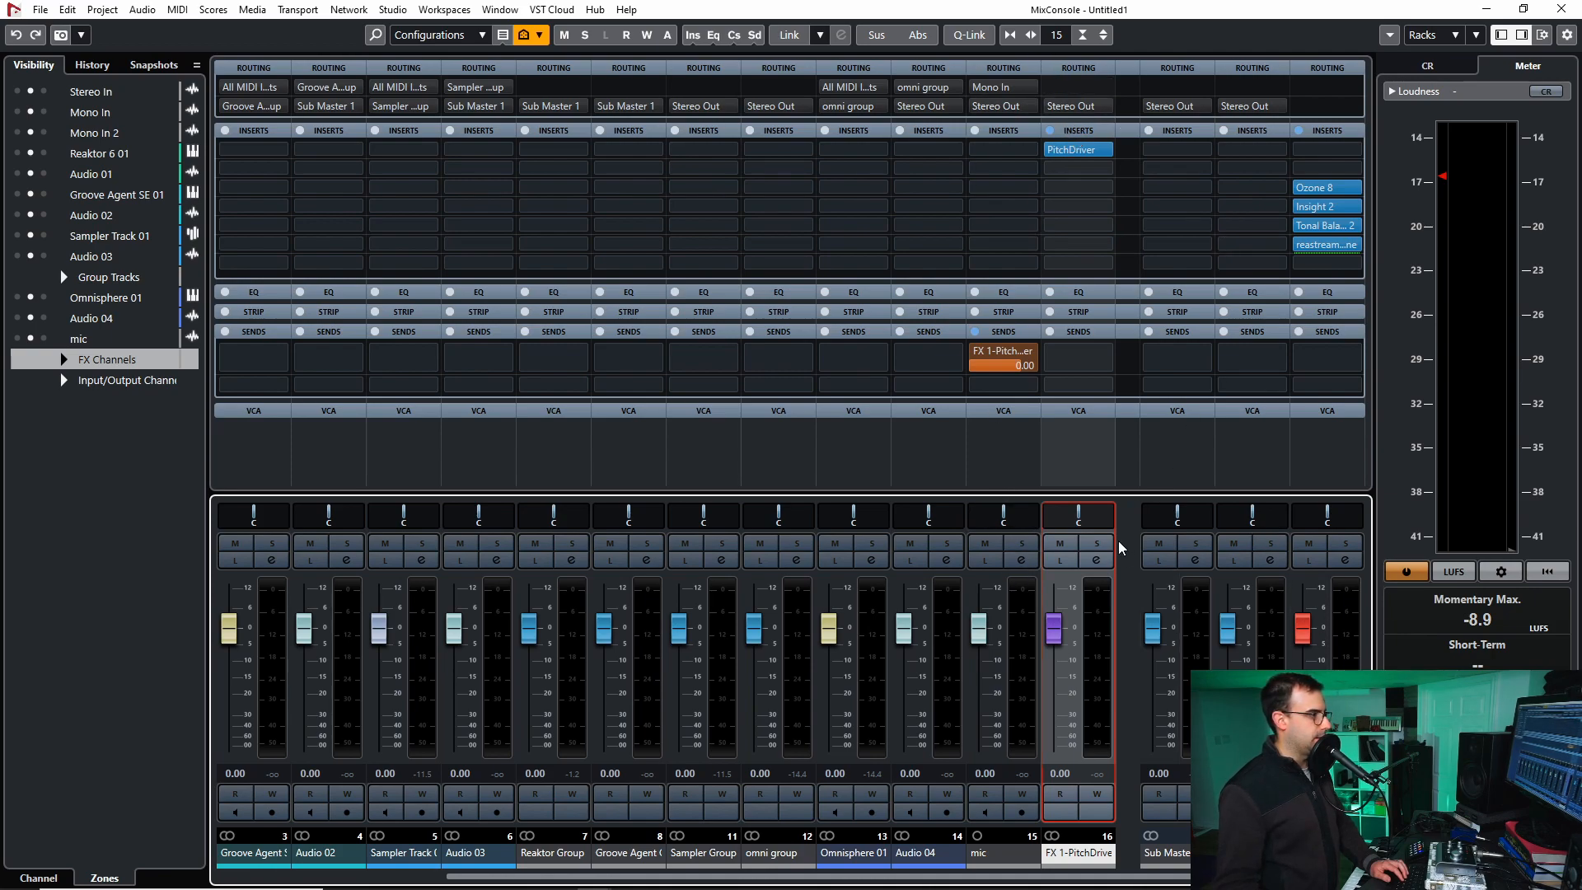
- Set the mic channel's output routing to No Bus
left_click(1022, 709)
left_click(1002, 107)
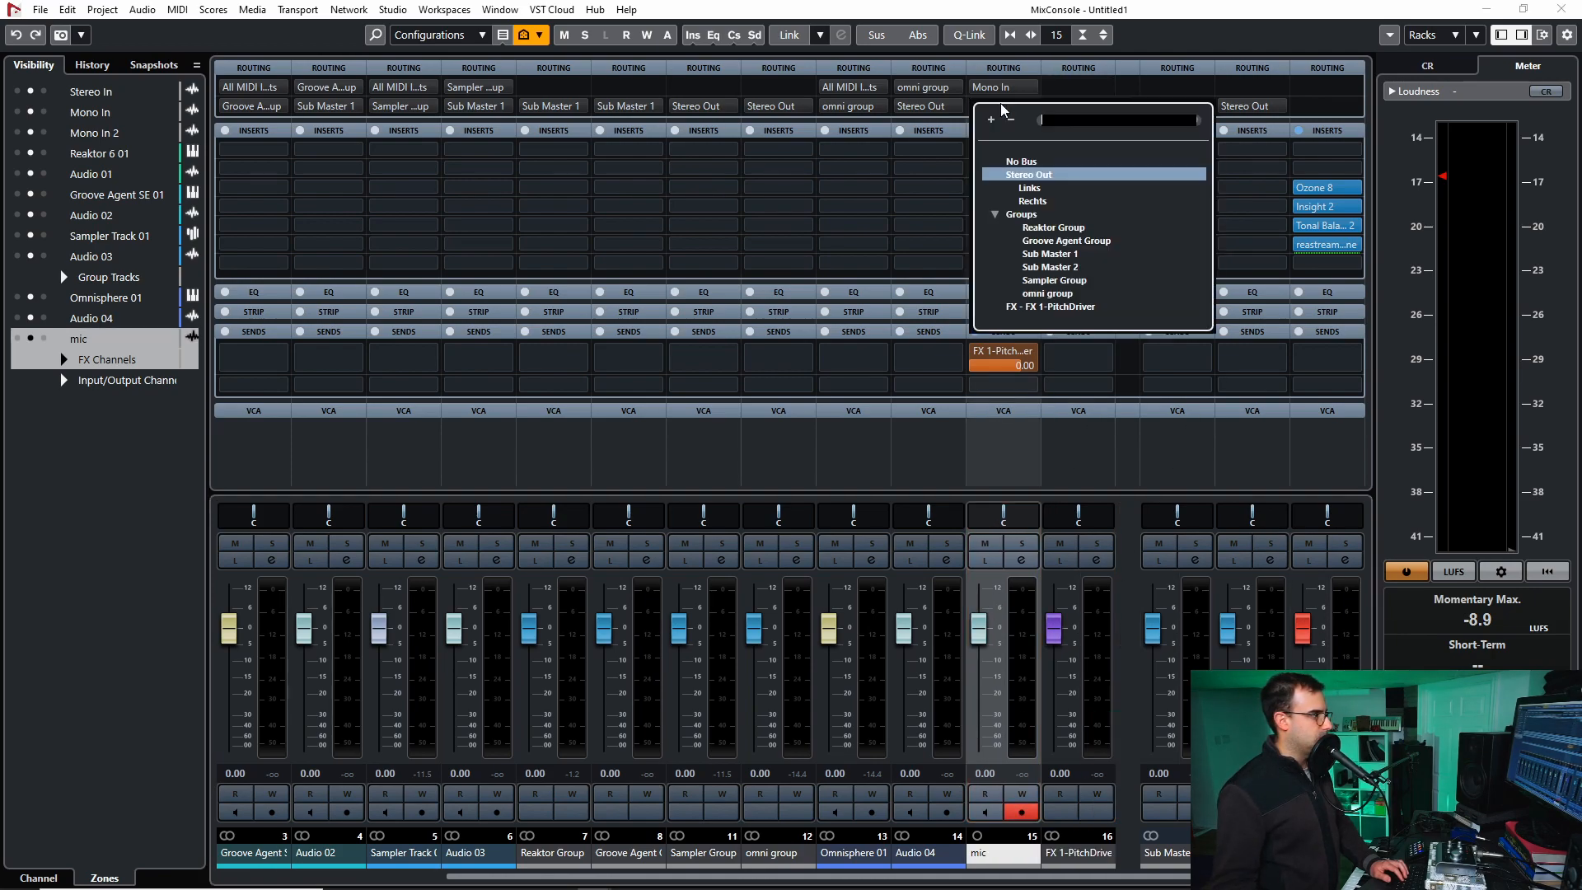
left_click(1025, 161)
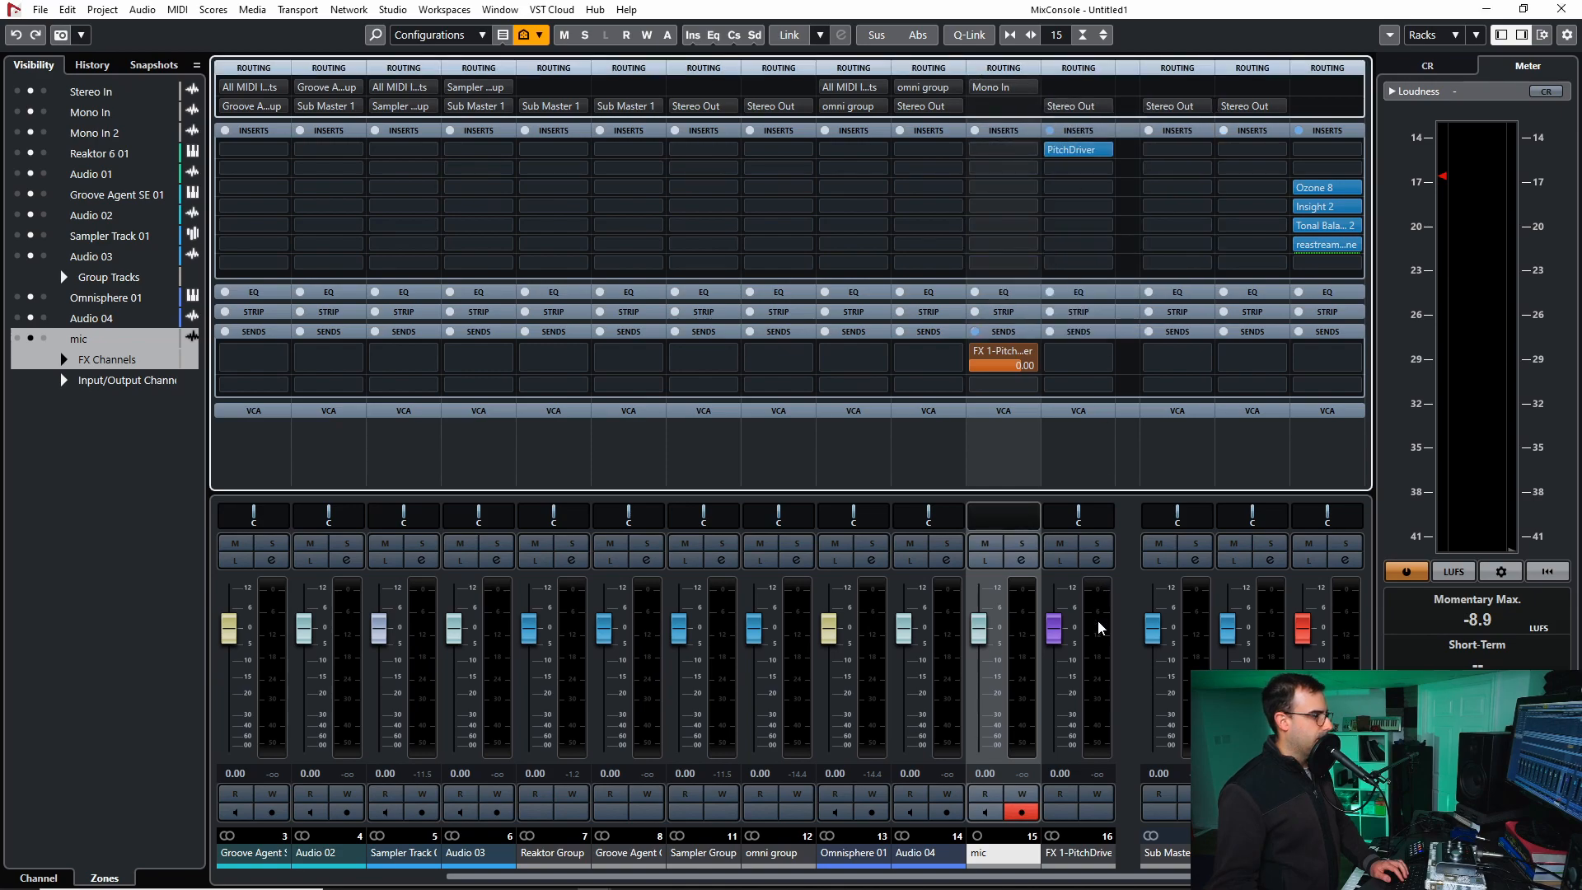
- Set PitchDriver on the FX channel to about -39.2 % detune and 54 % spatial, and close the plug-in window
left_click(1087, 654)
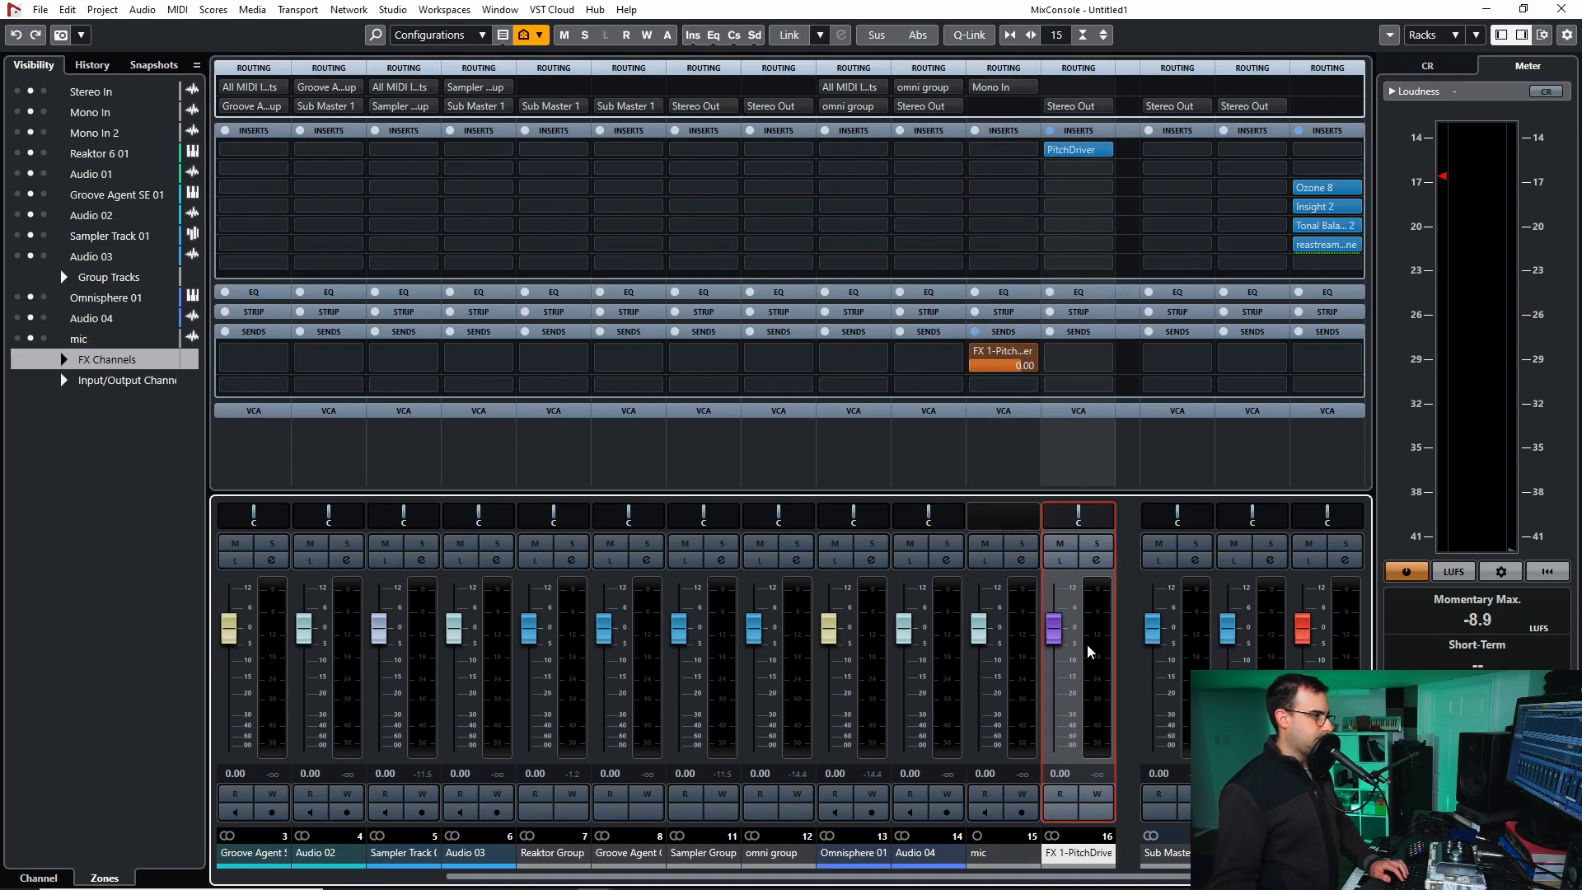
left_click(1085, 153)
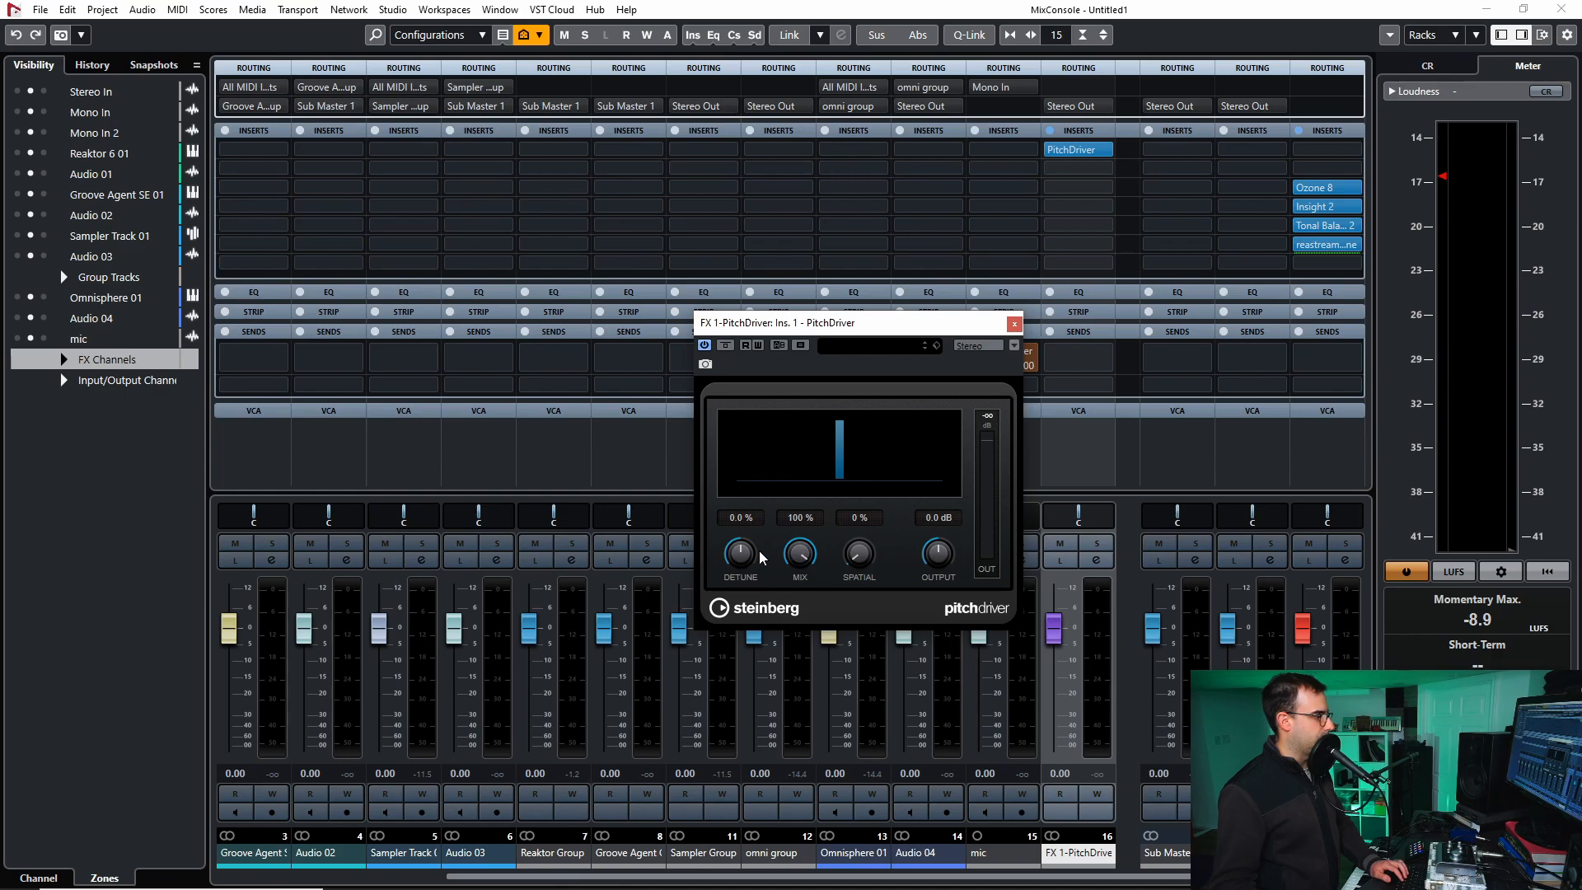
left_click_drag(736, 554, 736, 583)
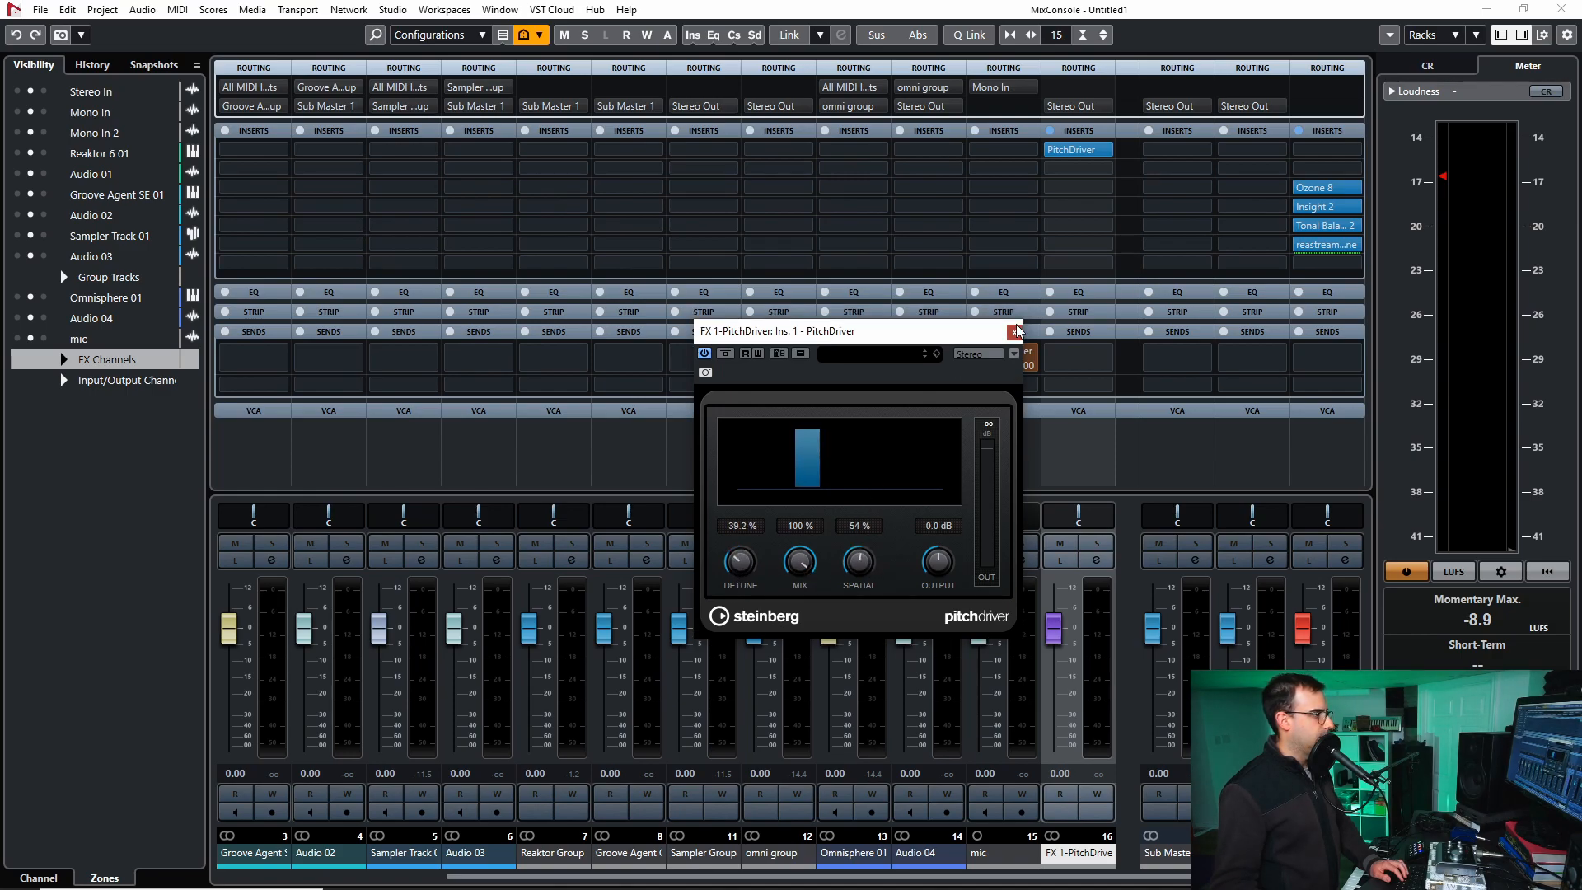
left_click(1014, 323)
- Close the MixConsole, select the mic track and set its input routing to the Links channel of Stereo In
left_click(1562, 9)
left_click(340, 361)
left_click(47, 267)
left_click(47, 267)
left_click(44, 281)
left_click(45, 281)
left_click(43, 266)
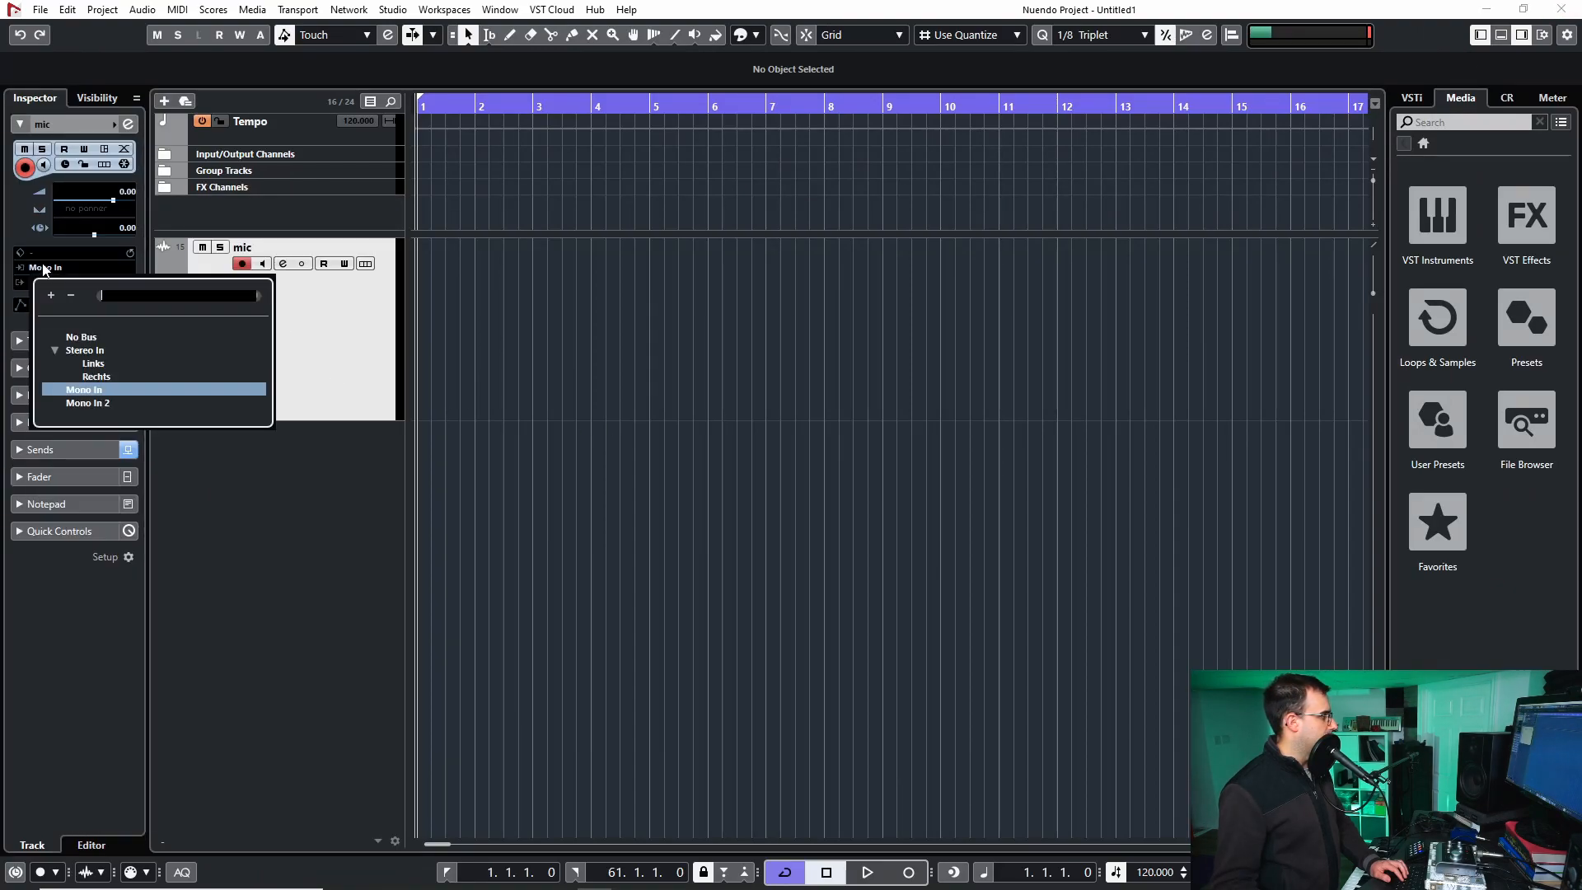
left_click(93, 363)
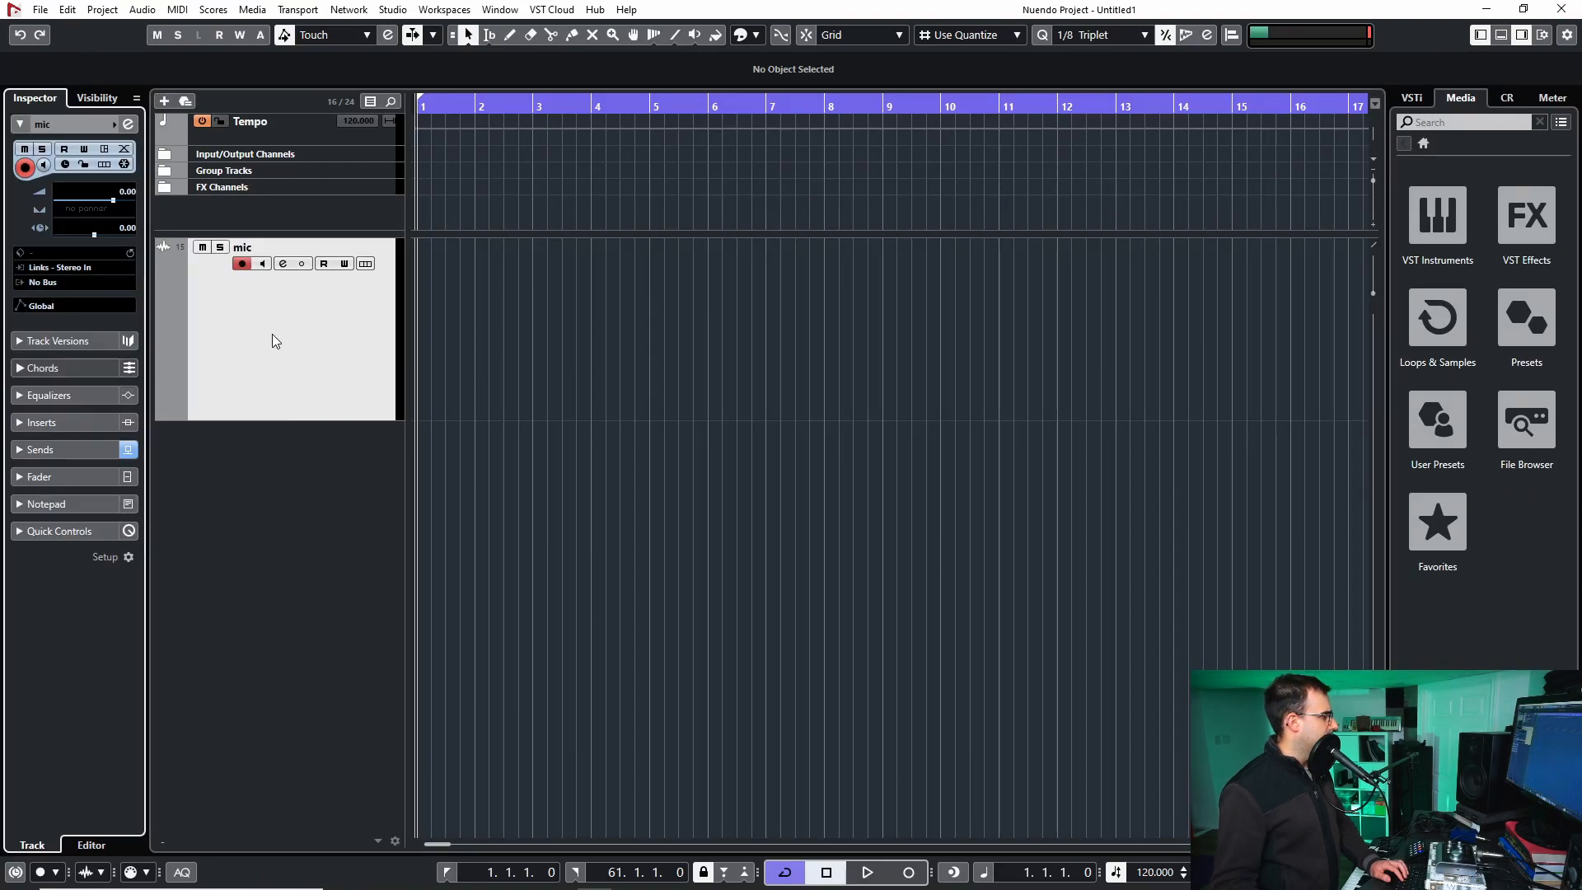
- Switch the mic track's input monitoring on and off to test it, and reopen the MixConsole at the mic channel
left_click(263, 265)
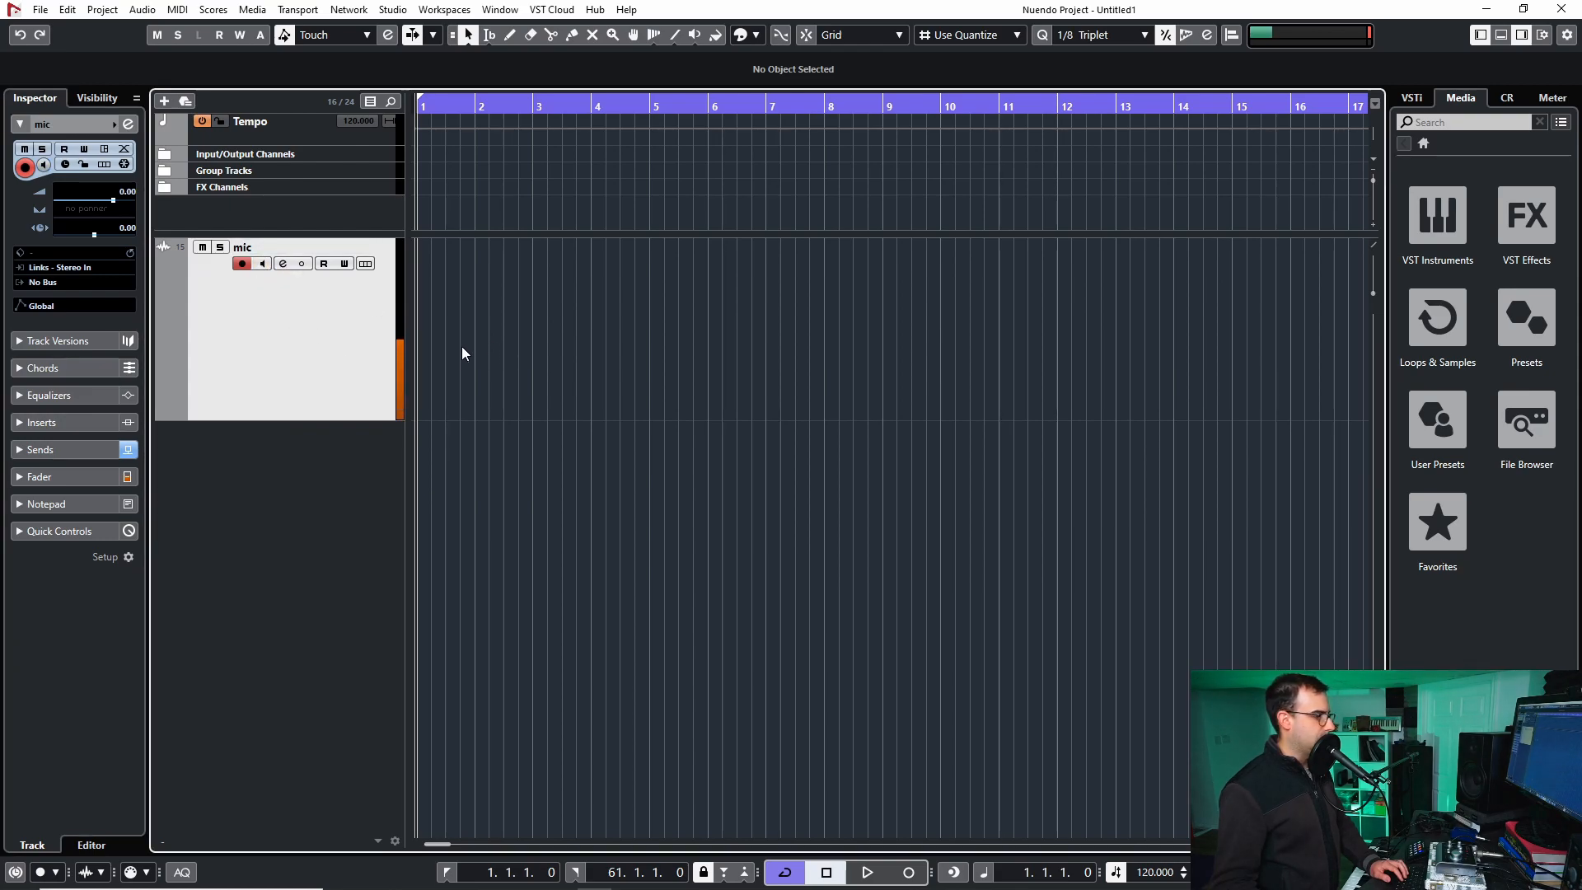
left_click(264, 265)
key("F3")
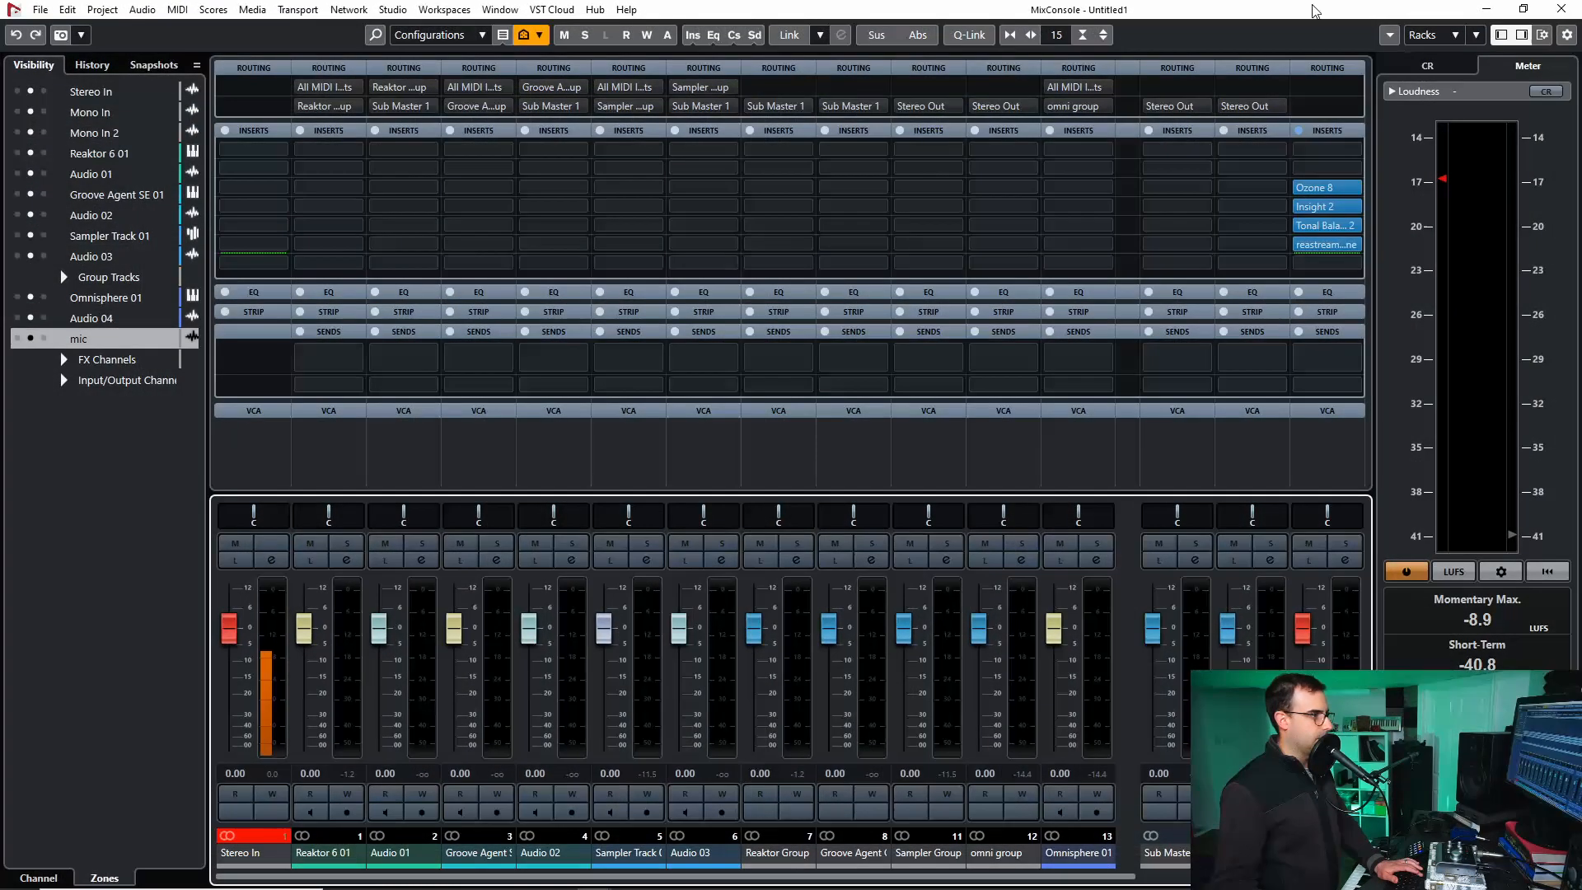
mouse_move(940, 879)
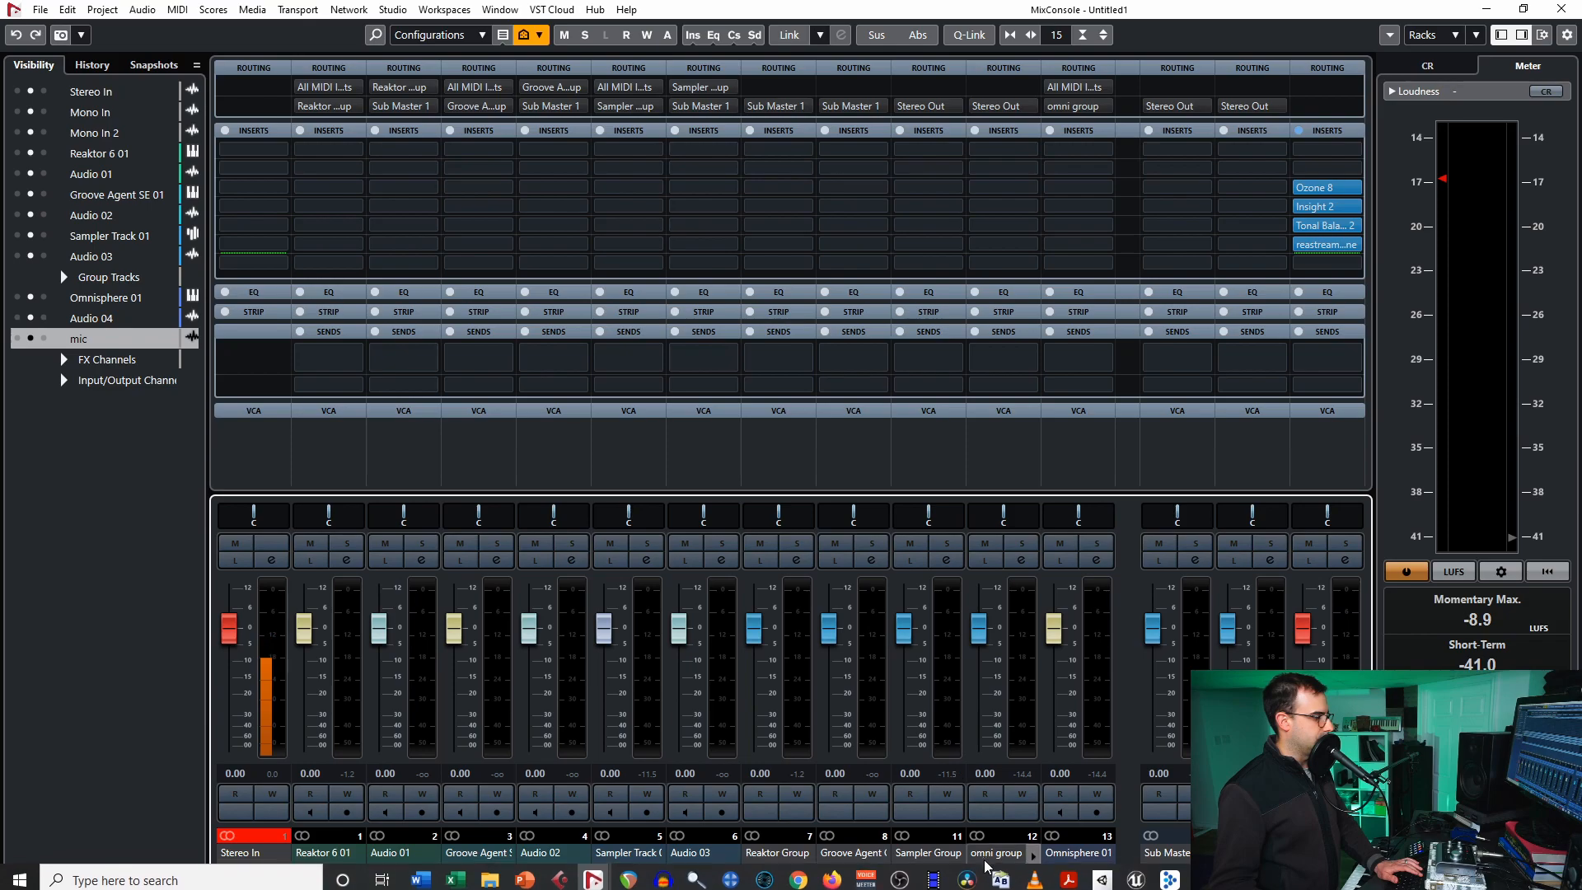
scroll(1077, 686, "right", 2)
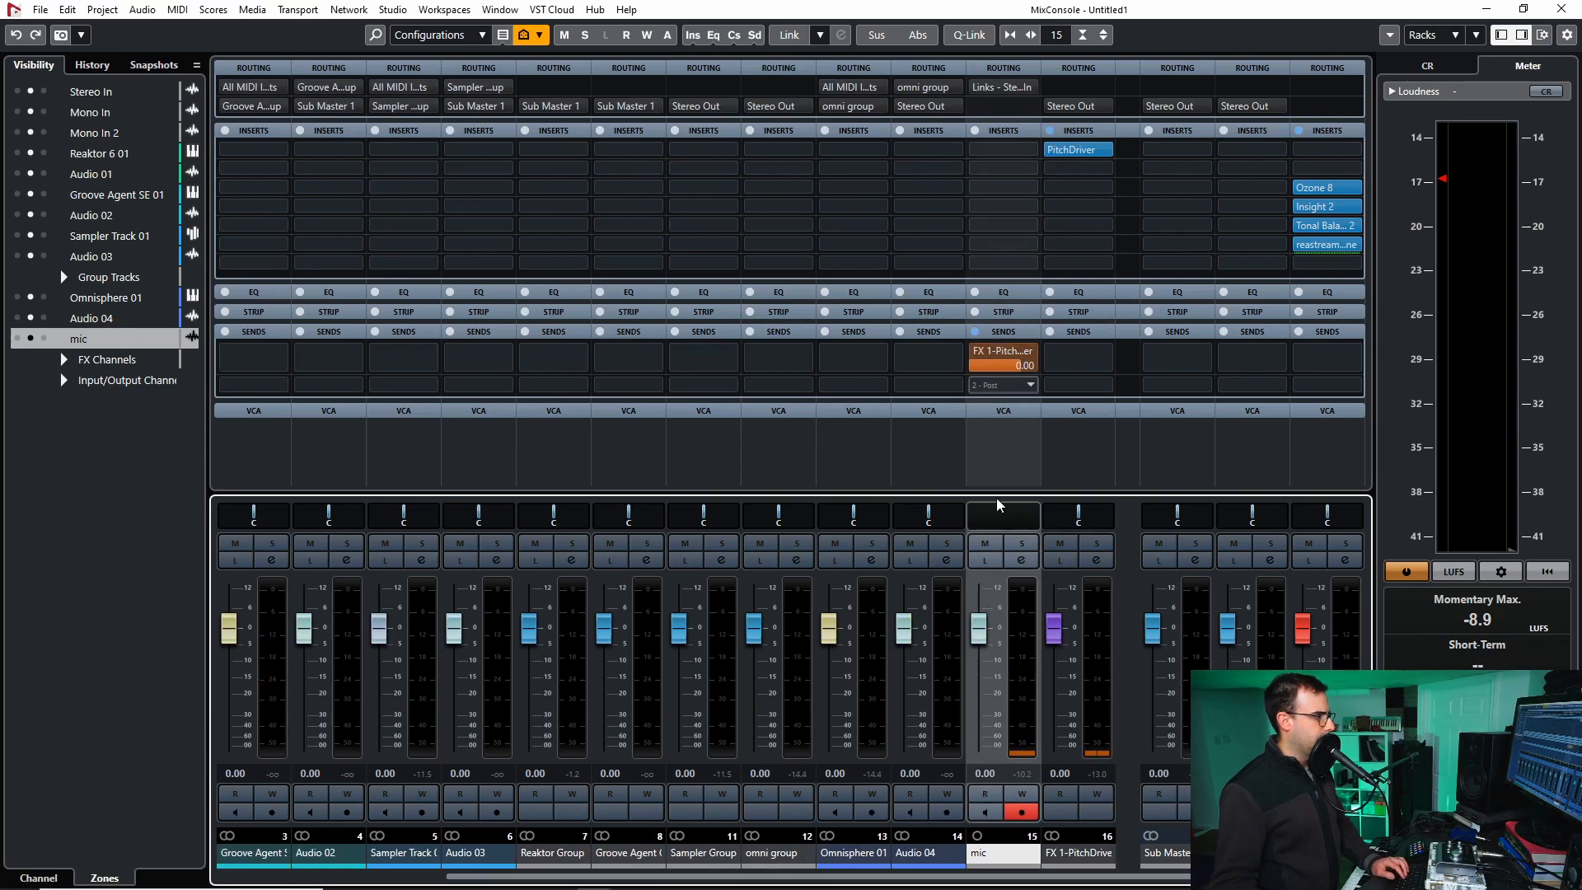
- Lower the mic channel's fader to about -29.8 dB and reset it to 0
left_click_drag(979, 628, 985, 716)
double_click(989, 773)
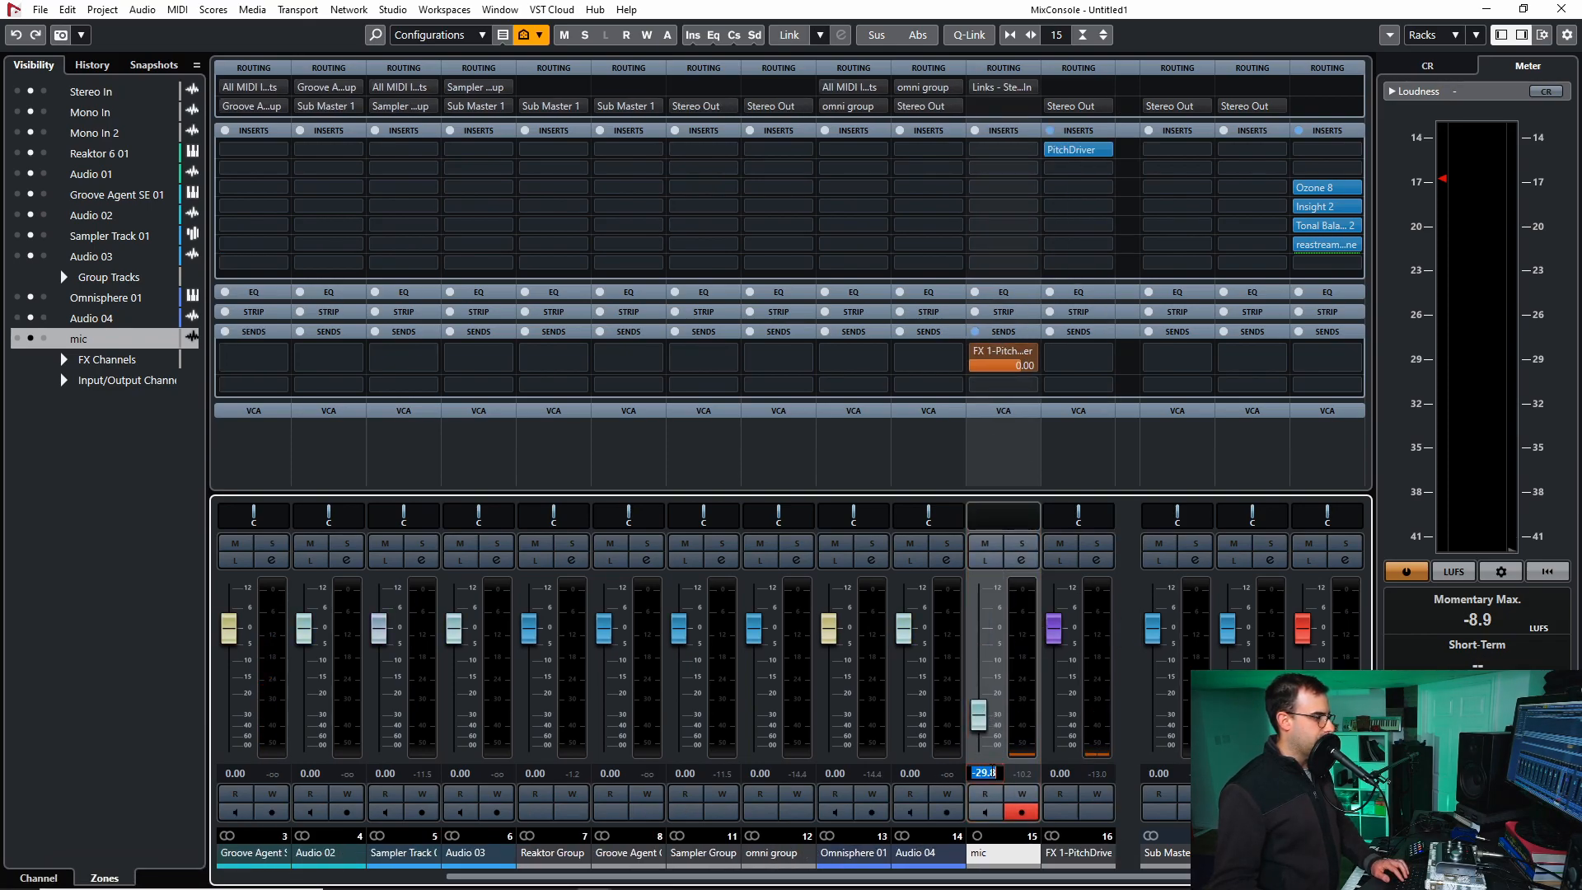
type("0")
key("Return")
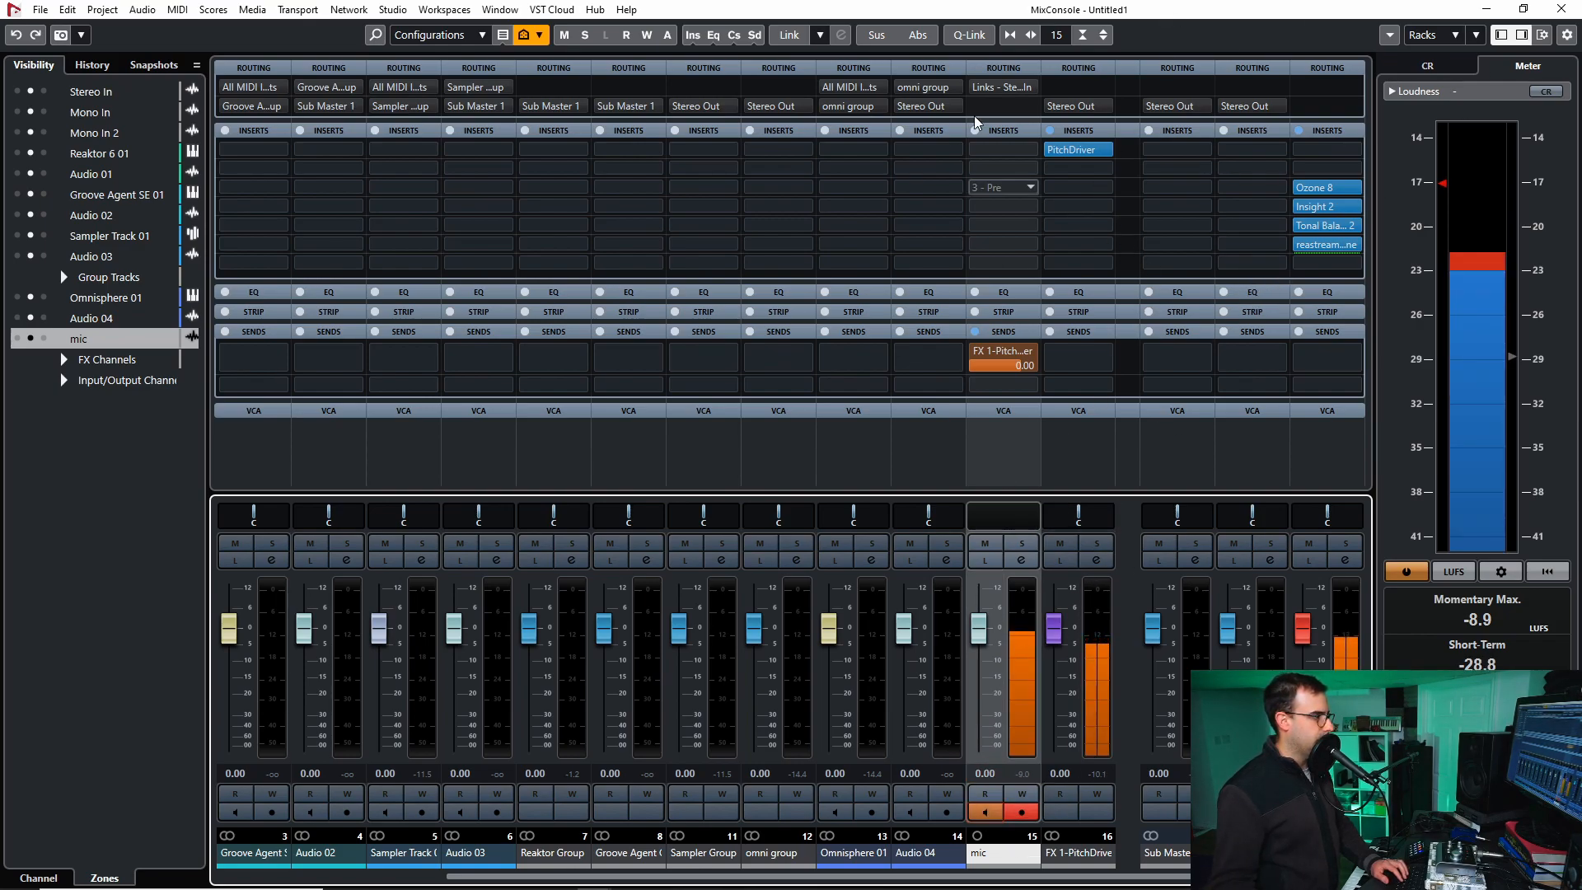
- Lower the mic channel's fader to about -2.31 dB, turn off its input monitoring and minimize the MixConsole
mouse_move(979, 628)
left_mouse_down()
mouse_move(981, 746)
mouse_move(982, 632)
mouse_move(981, 644)
left_mouse_up()
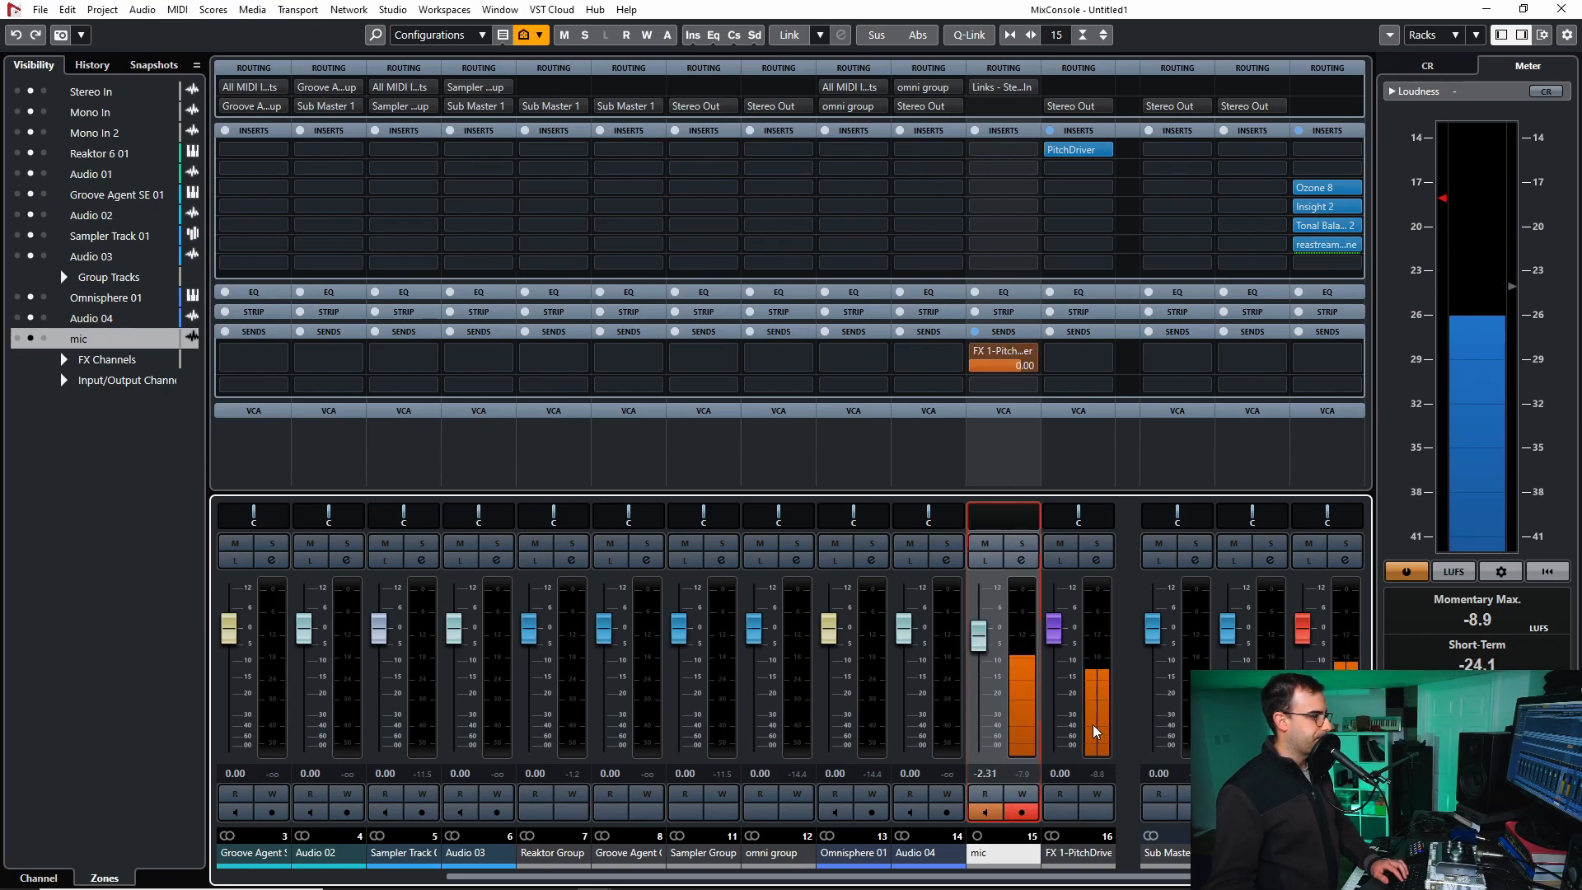
left_click(985, 812)
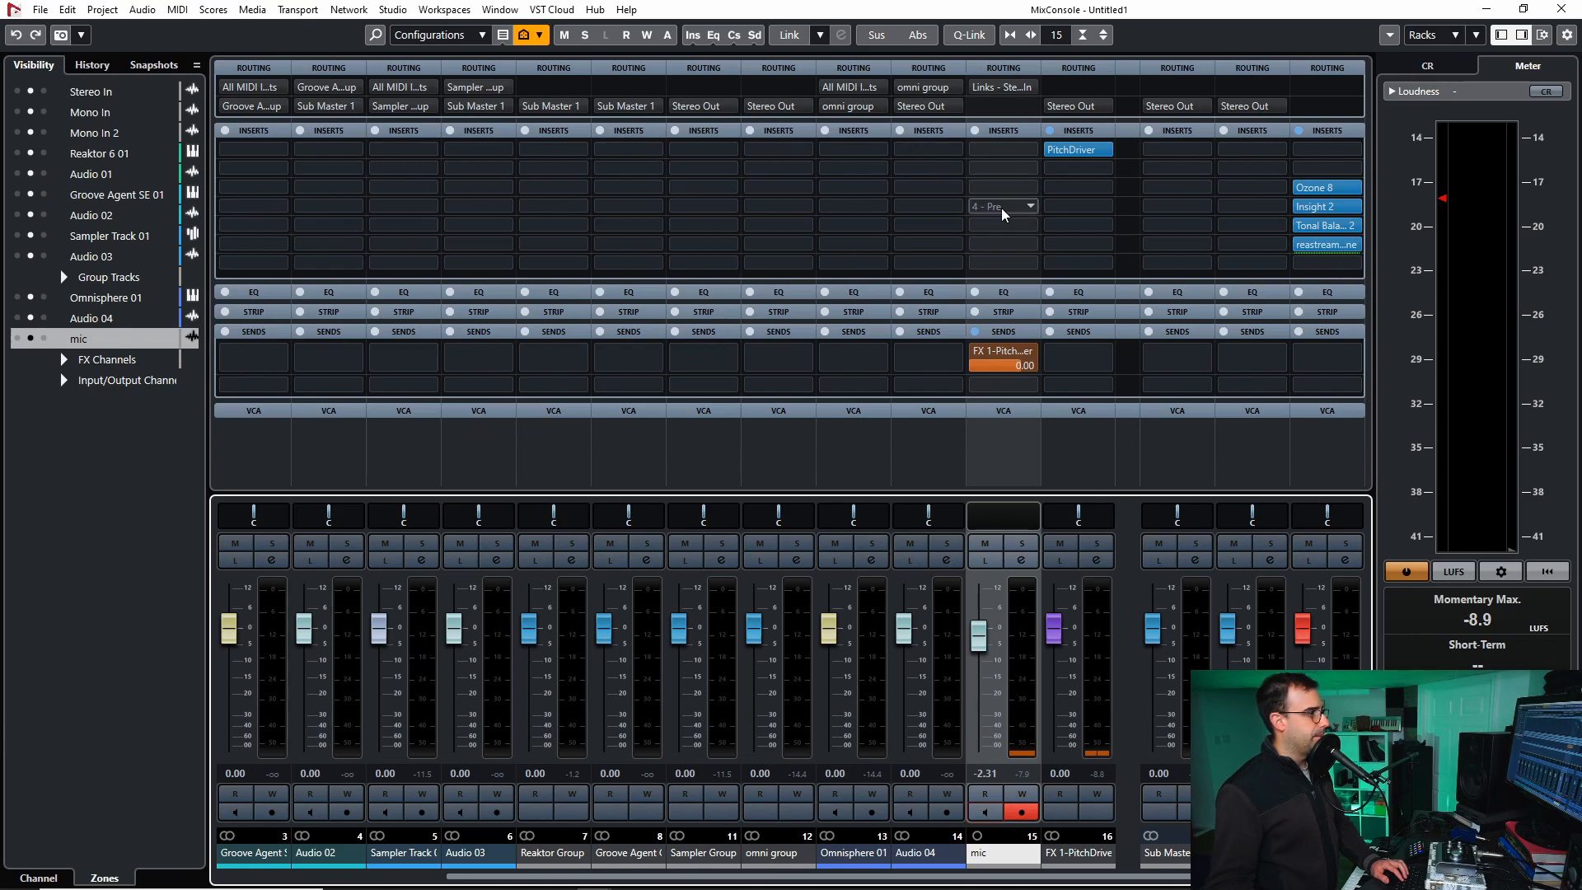
left_click(1484, 9)
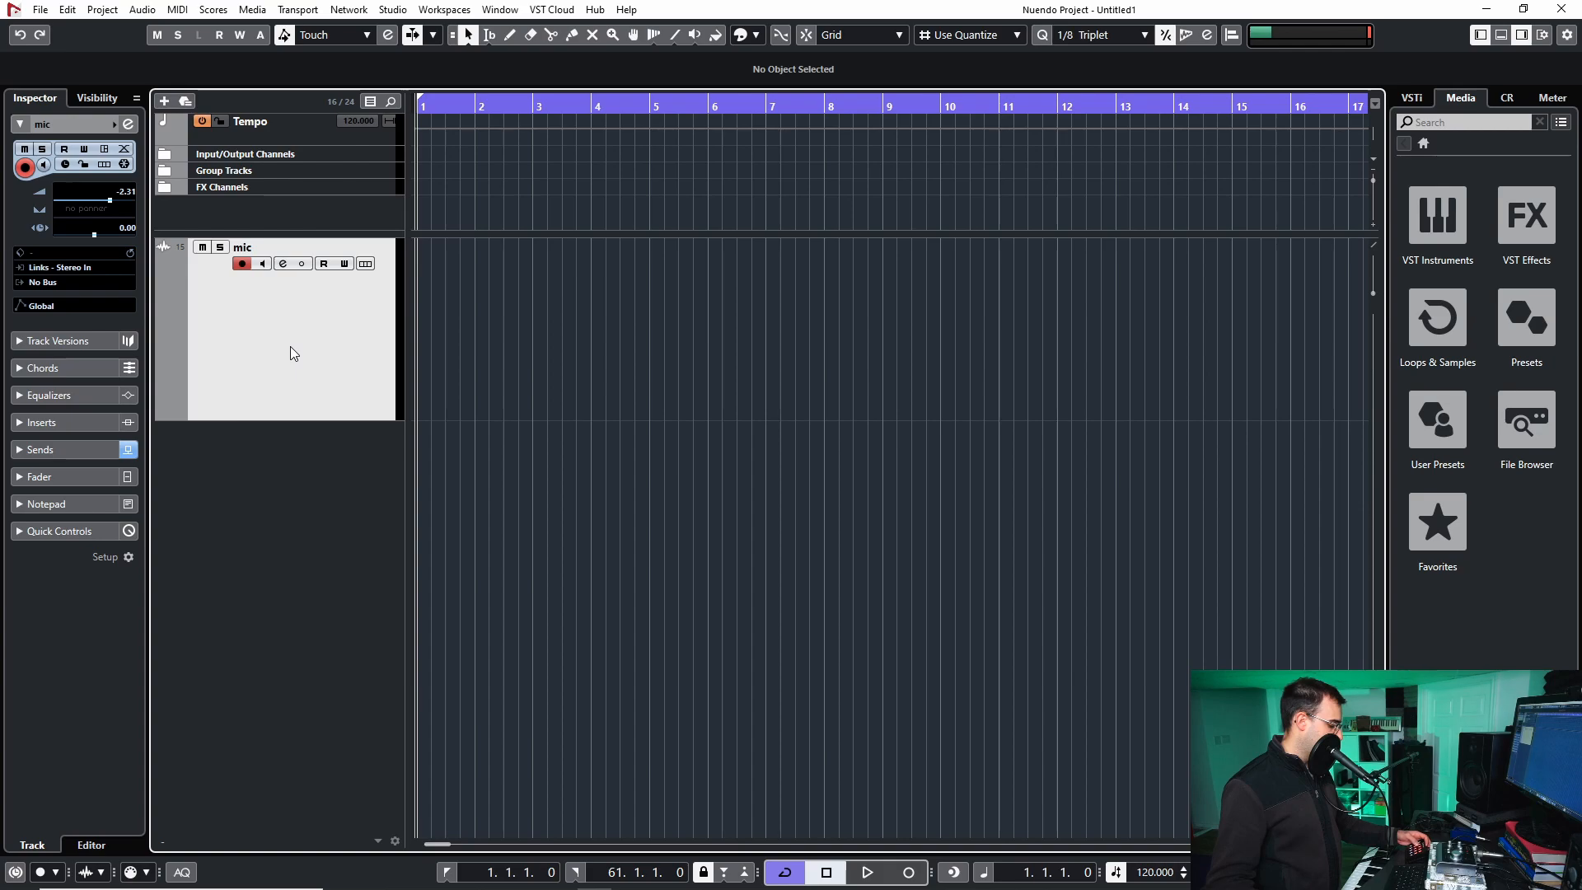
- Add a stereo effect track named "Mid Layer" with the VoiceDesigner effect, output to Stereo Out and created inside the folder
key("t")
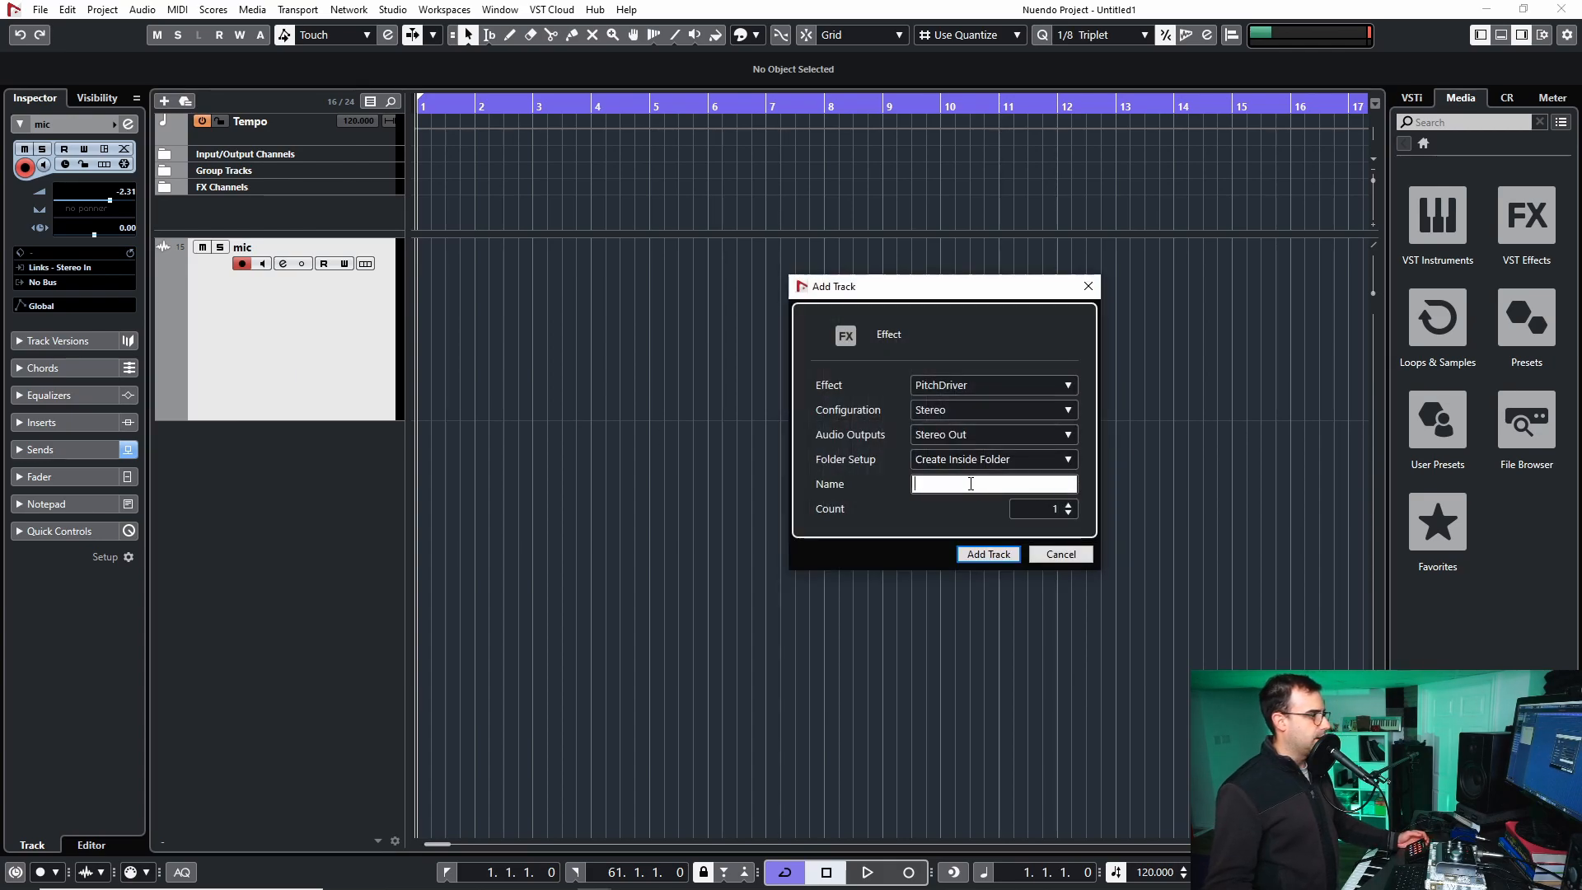
left_click(968, 387)
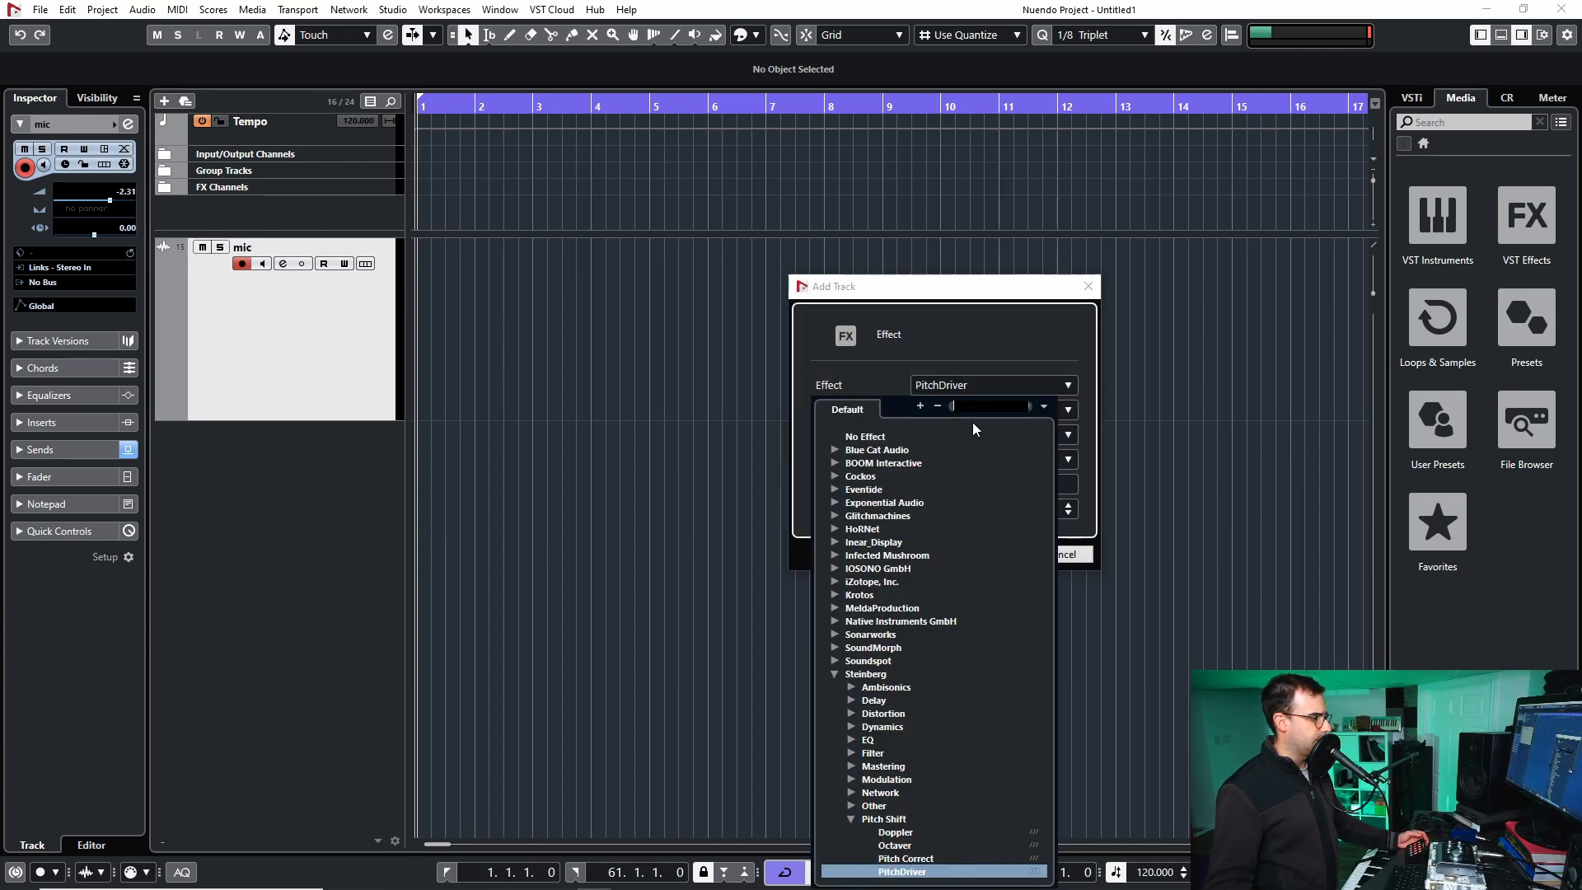
scroll(967, 631, "down", 3)
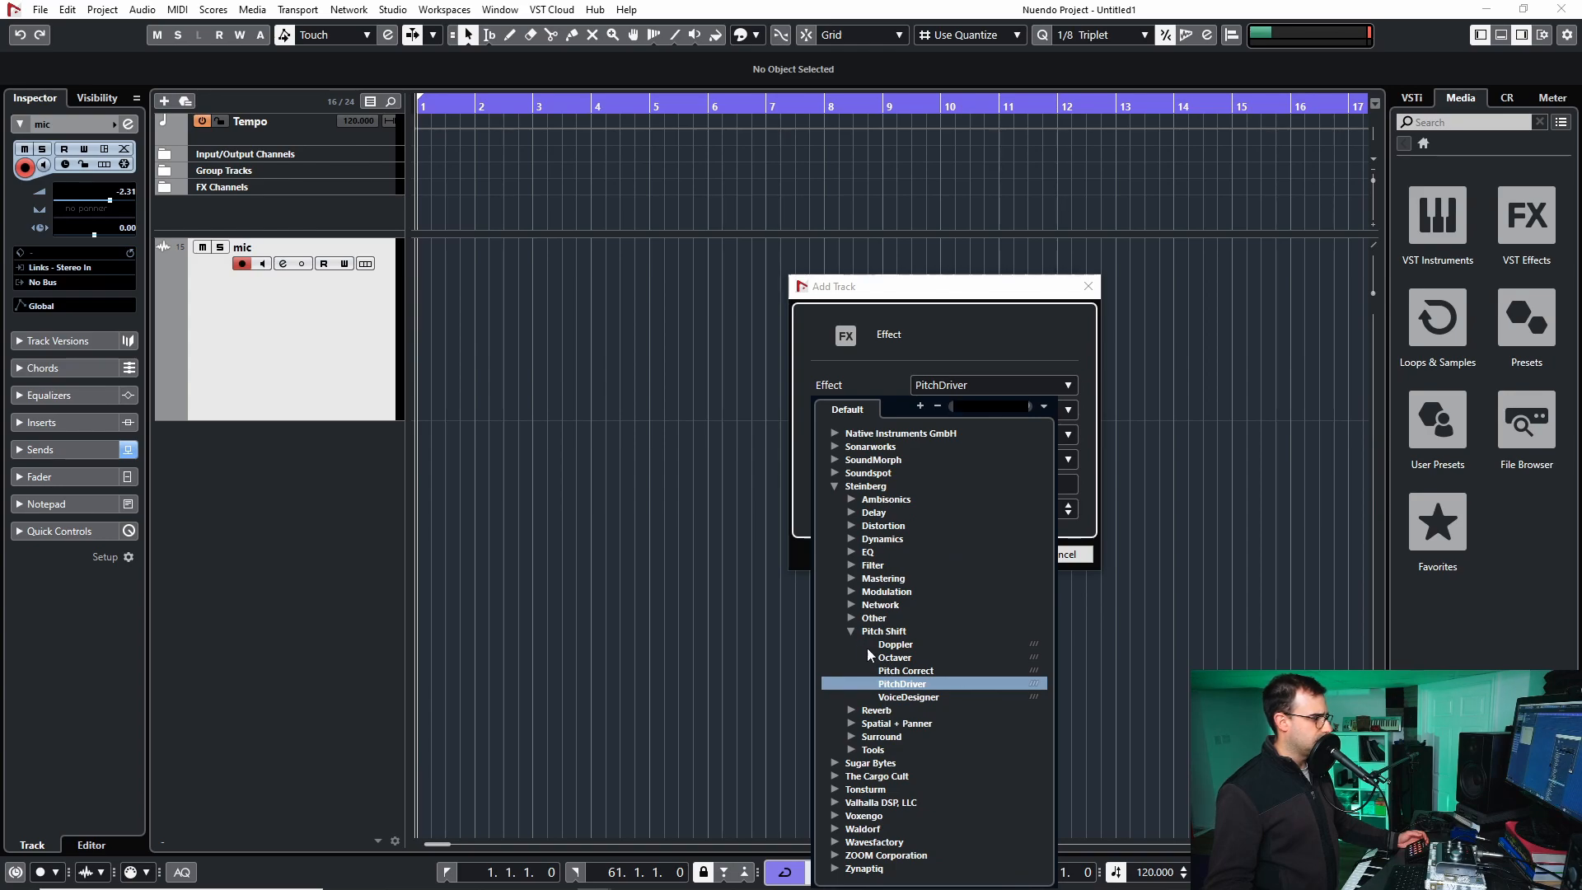
left_click(918, 697)
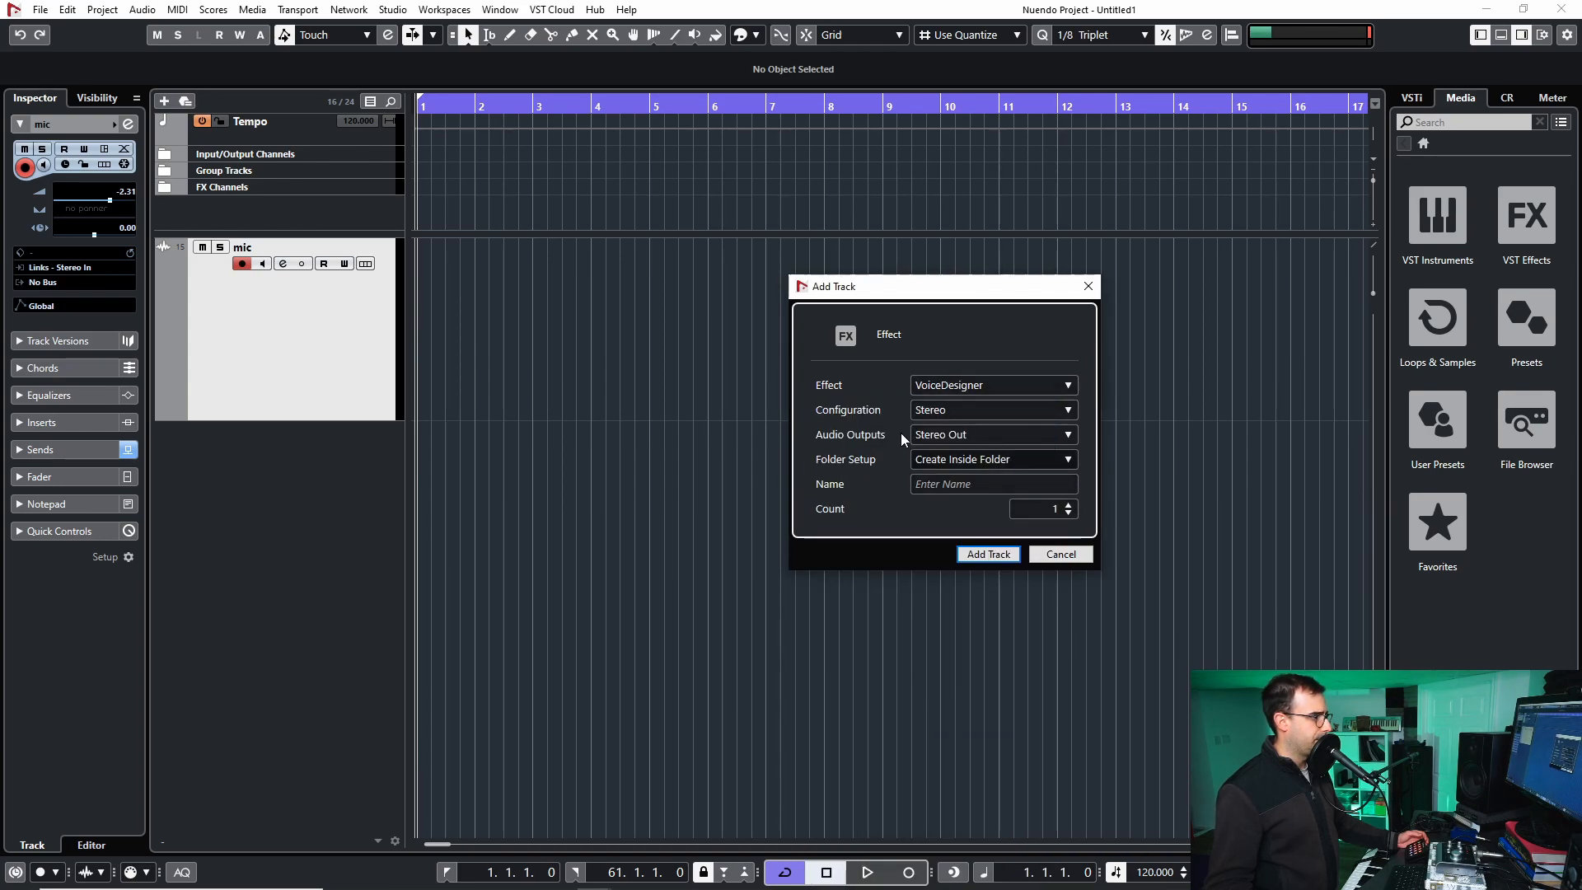
left_click(970, 463)
left_click(950, 477)
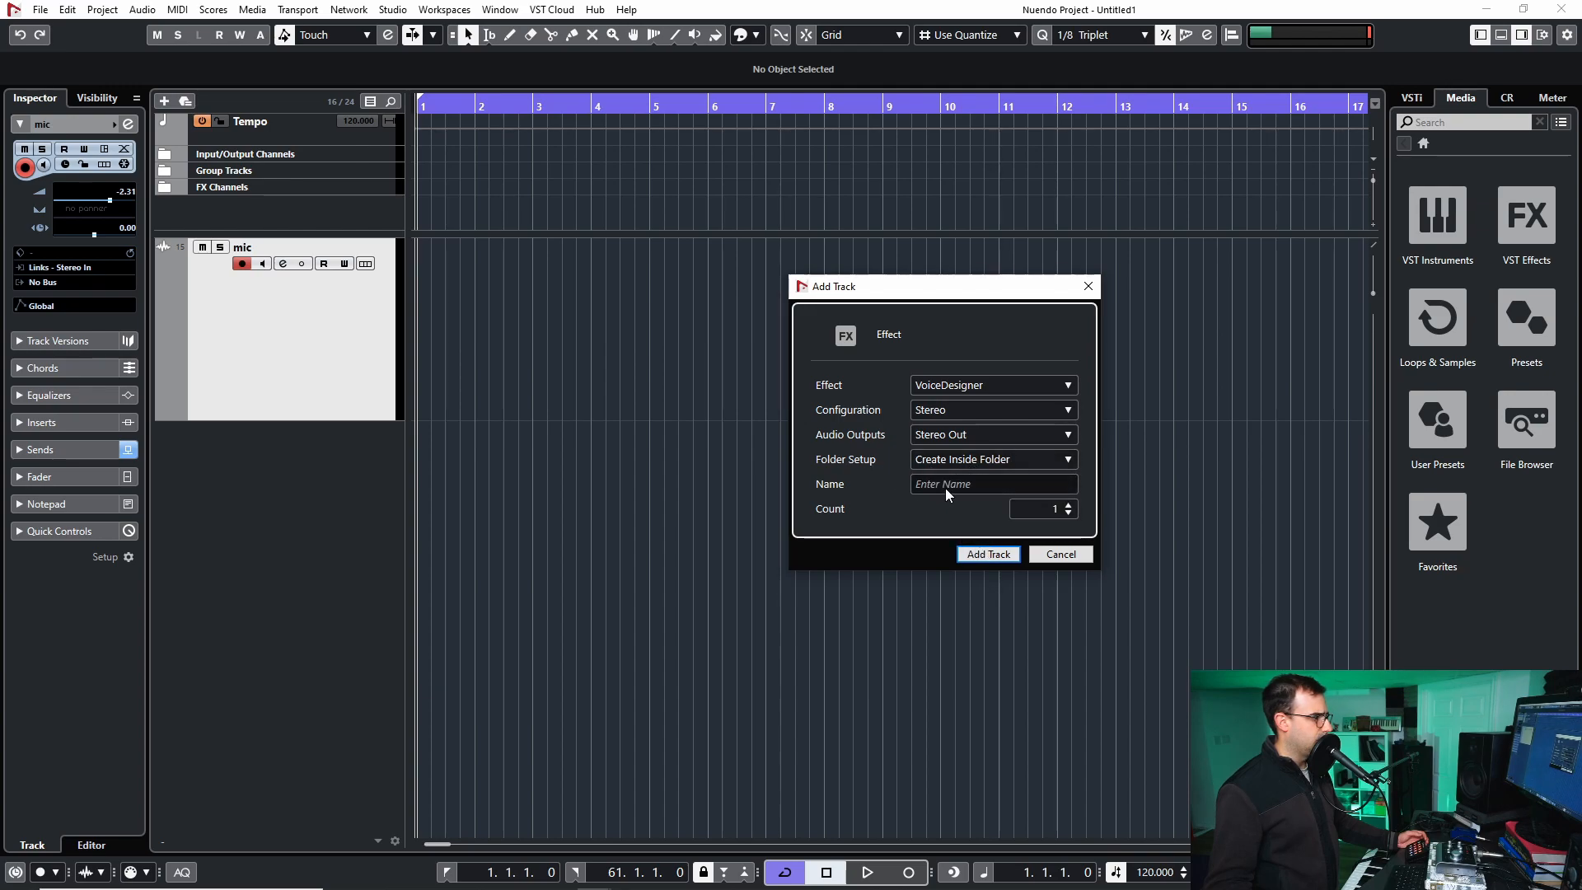
left_click(961, 487)
type("Voi")
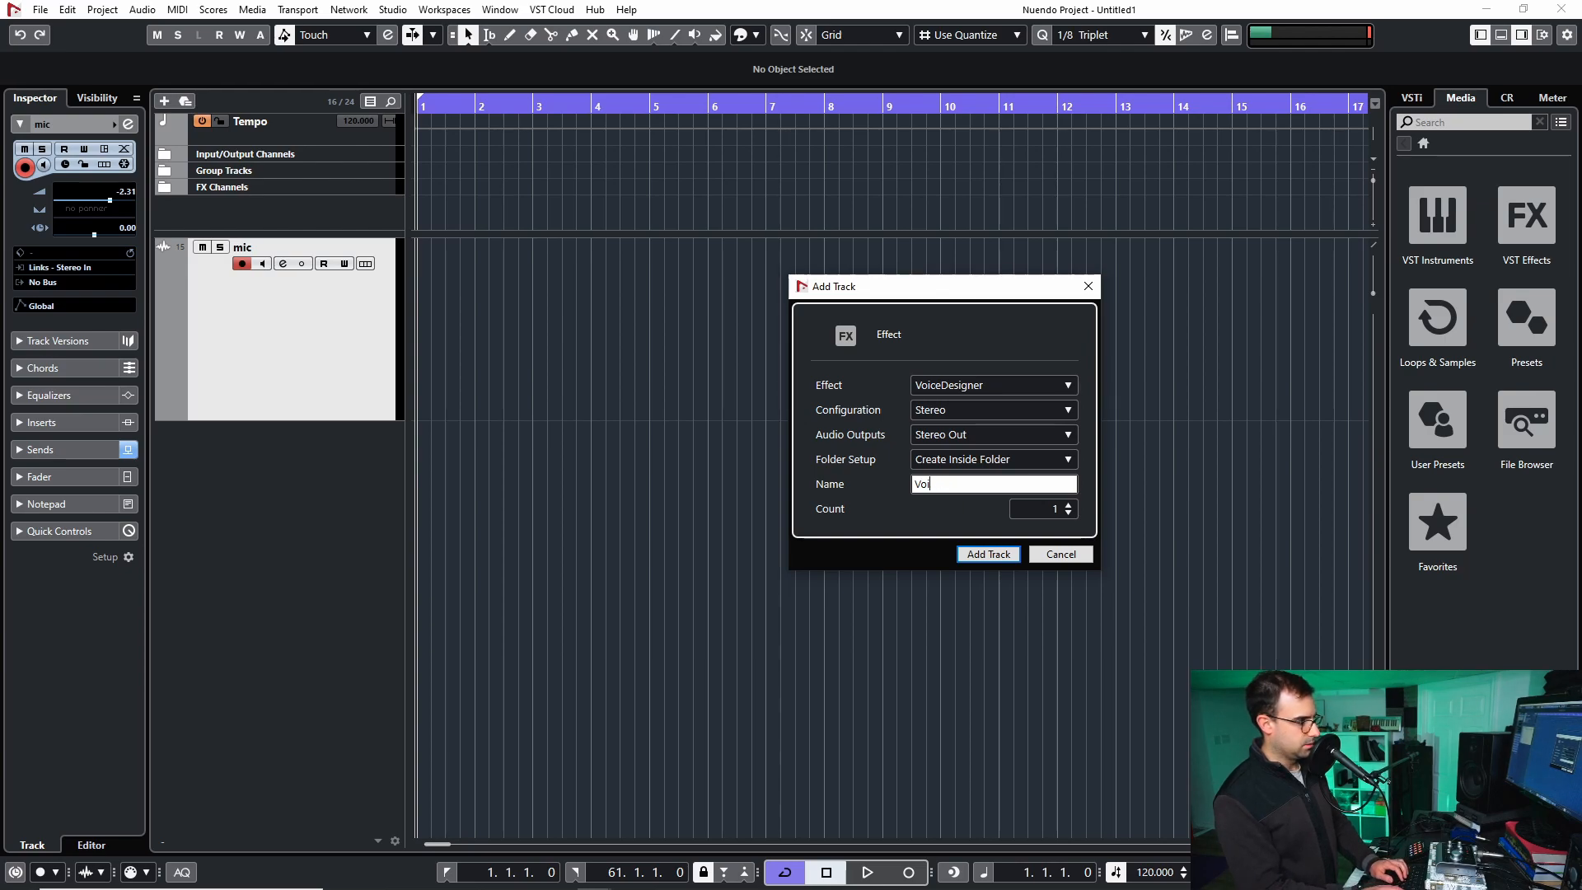
type("ce Mid Layer")
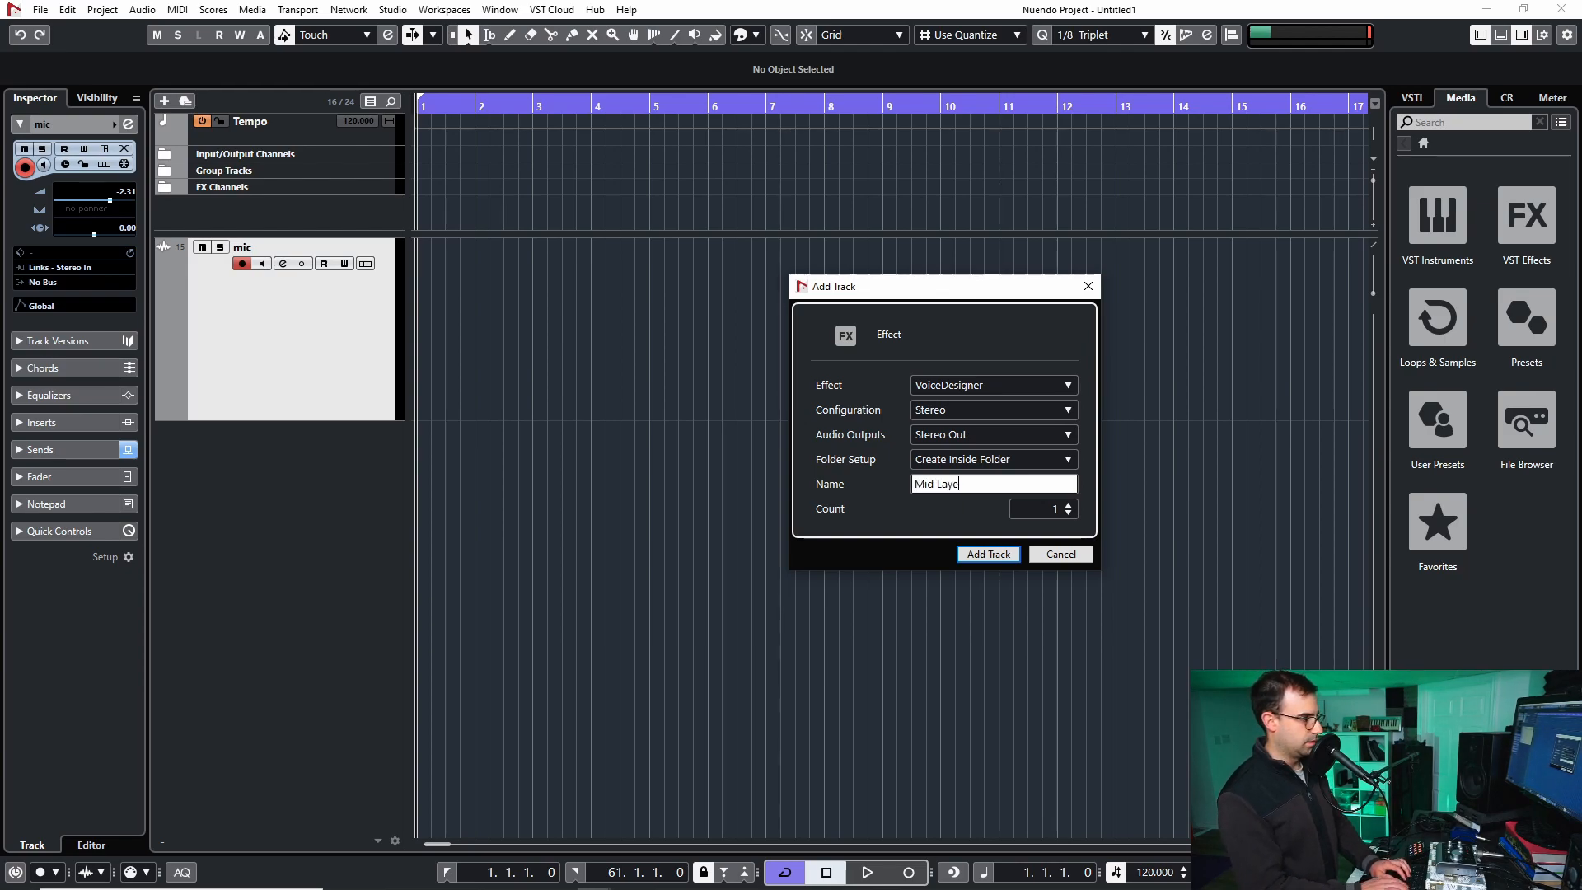
key("Return")
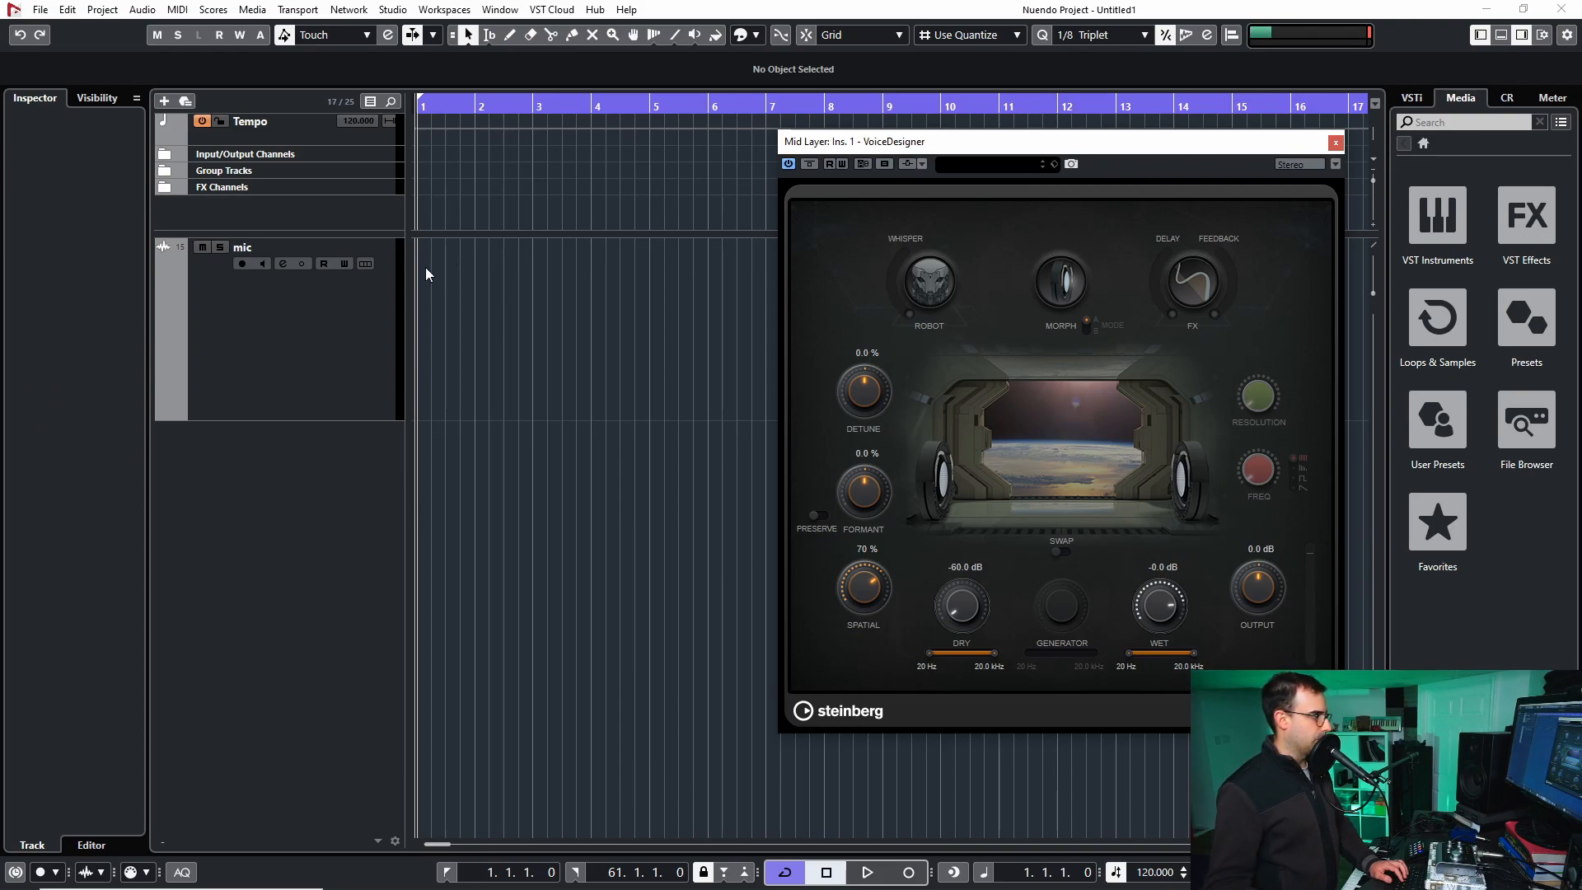
- Turn on the mic track's input monitoring and mute the FX 1-PitchDriver channel in the MixConsole, keeping the VoiceDesigner window clear of it
left_click(293, 275)
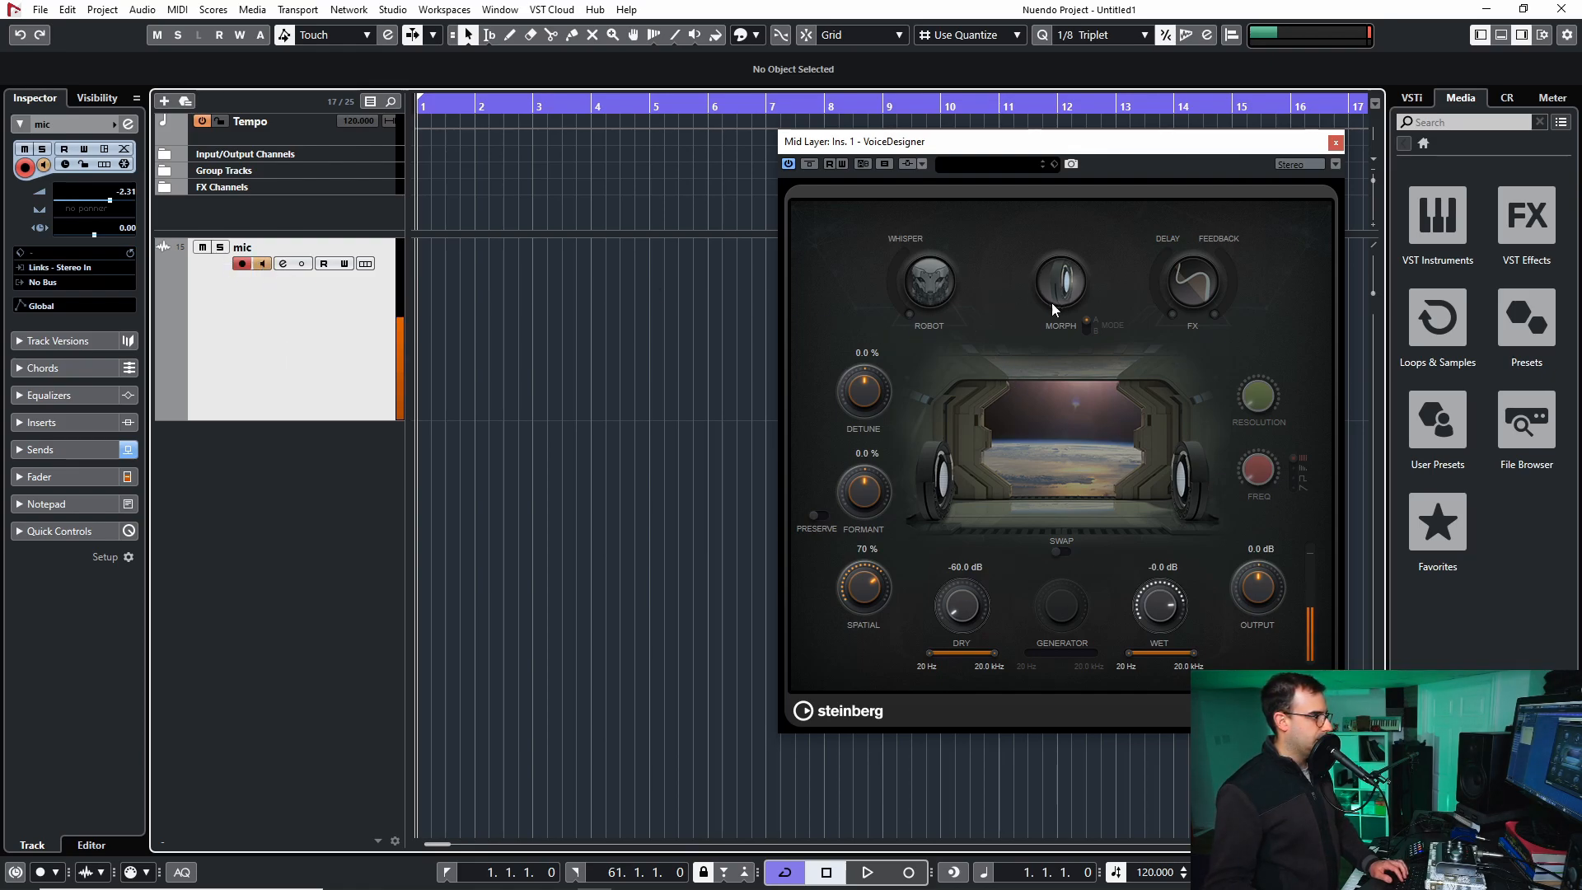
key("F3")
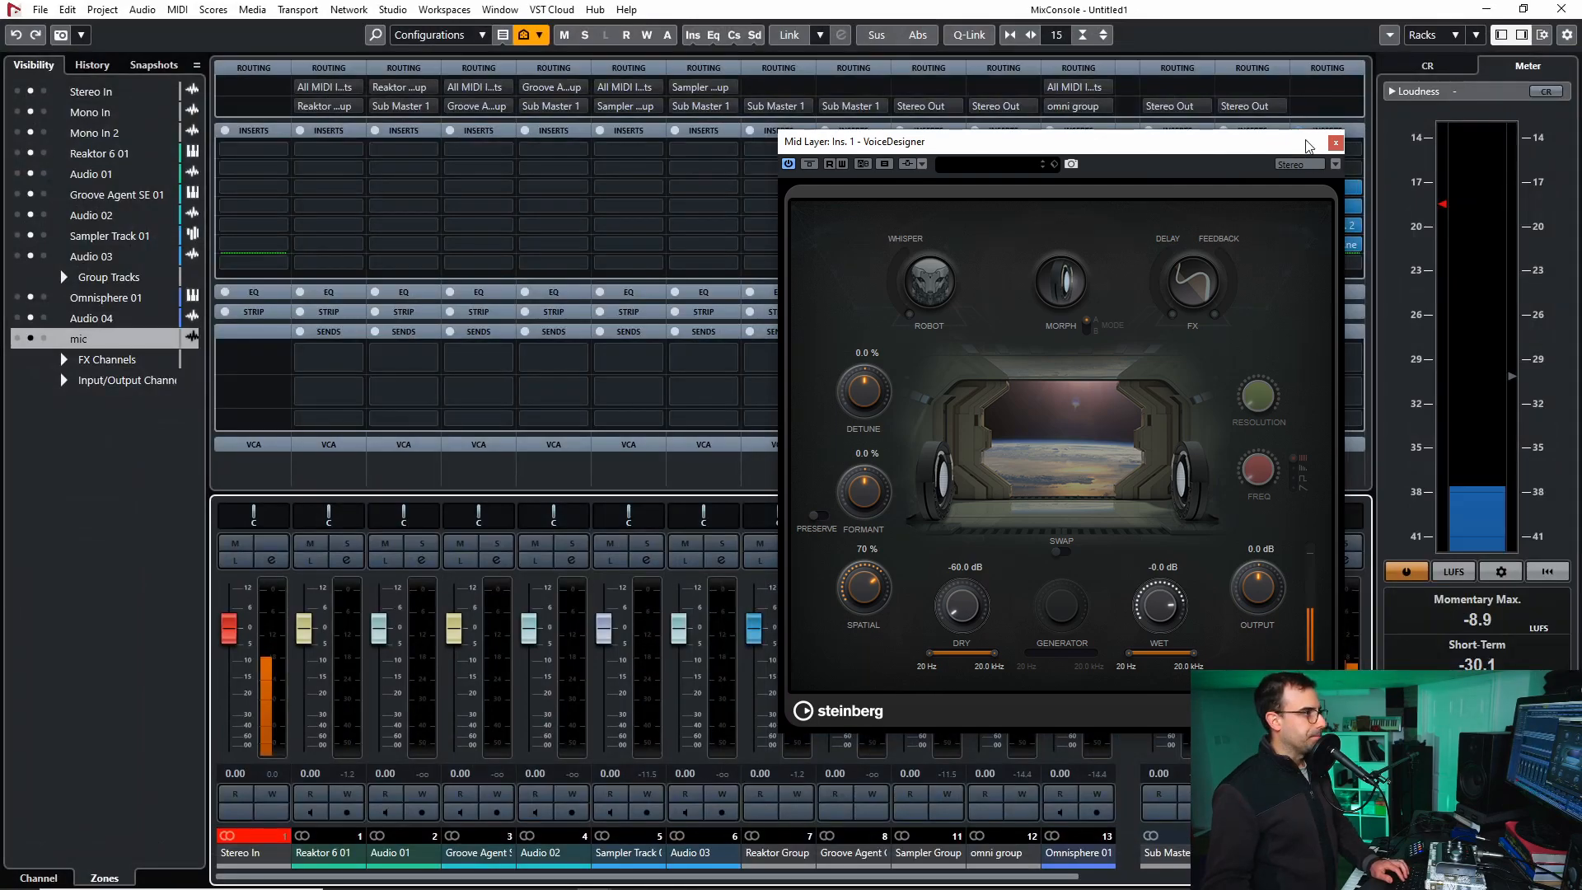
left_click_drag(1302, 149, 718, 97)
left_click_drag(713, 880, 998, 882)
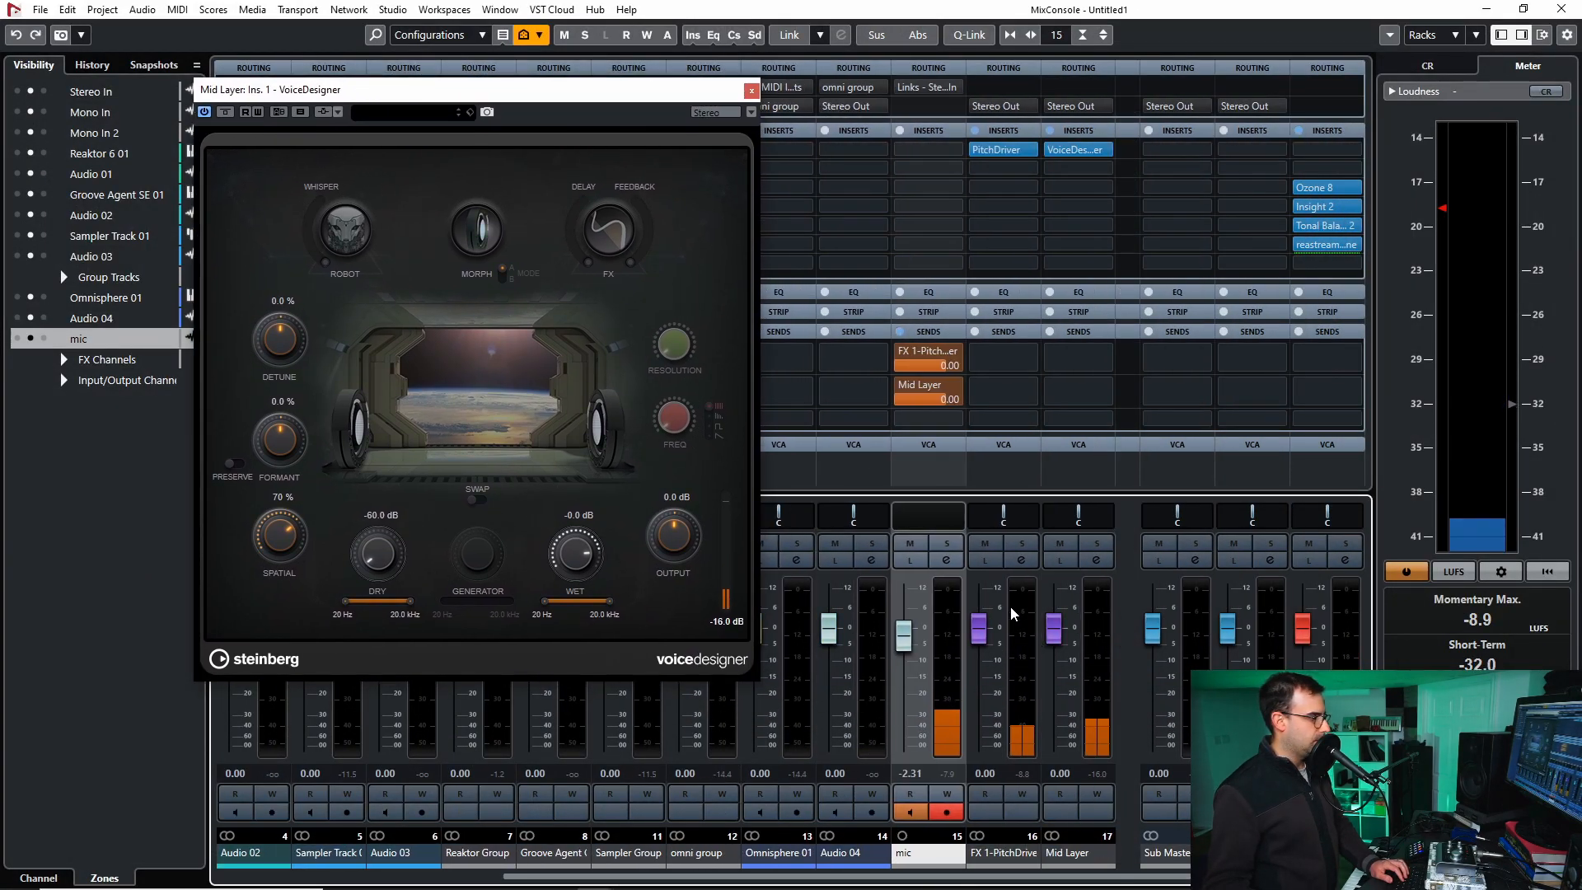
left_click(986, 543)
left_click_drag(626, 99, 747, 155)
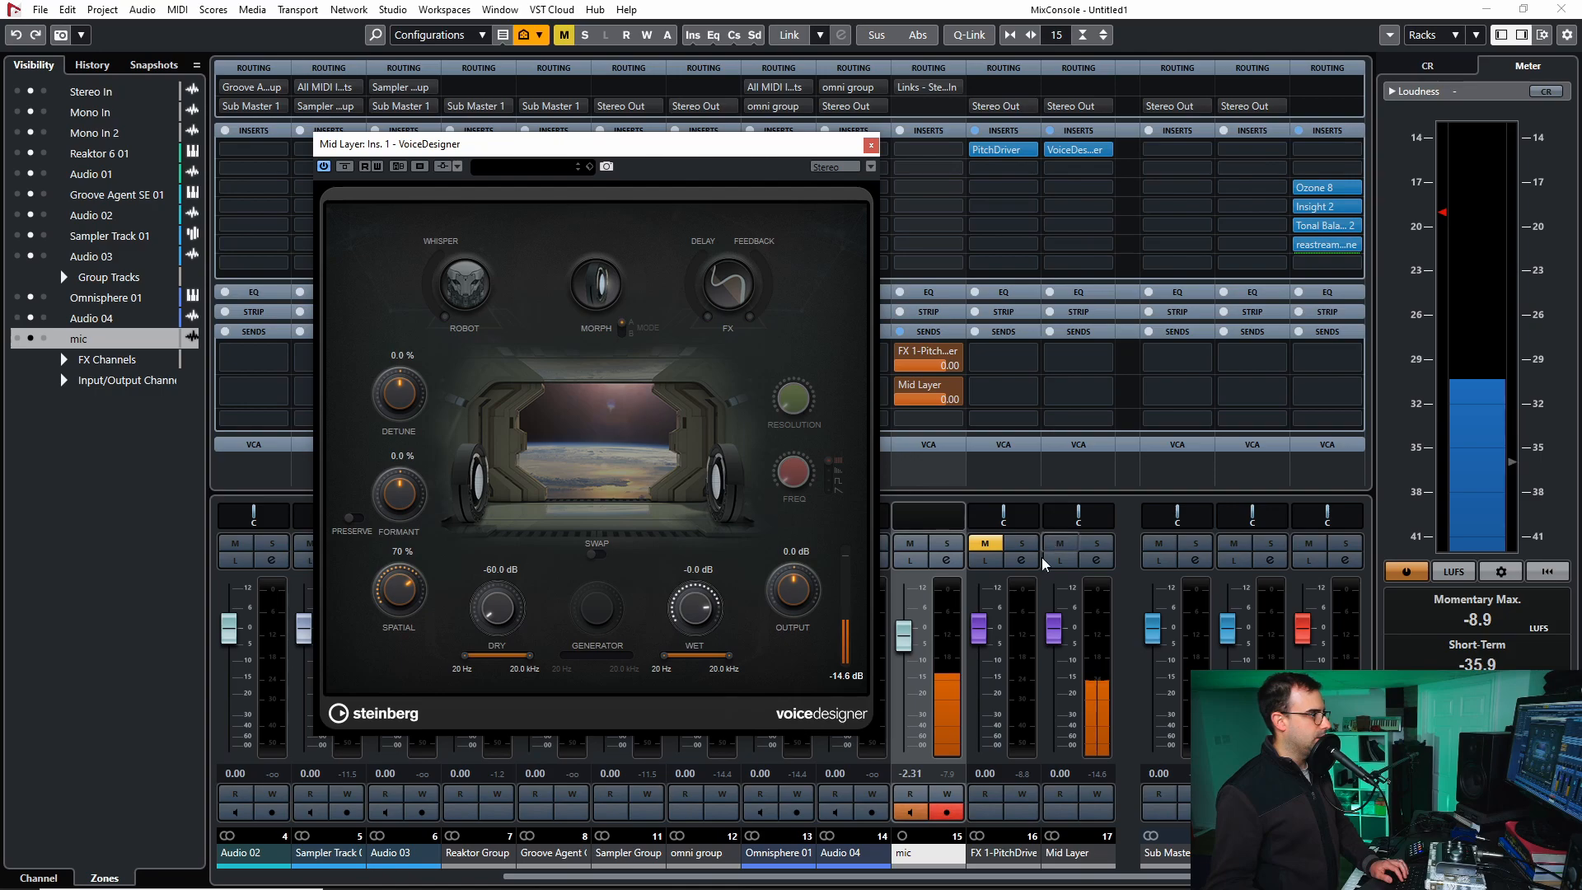
- In VoiceDesigner, set Detune to about -15.7 % and Formant to 54.9 %, and enable Morph with a transition of about 28 %
left_click_drag(748, 147, 846, 145)
left_click_drag(519, 409, 515, 431)
left_click_drag(492, 491, 492, 382)
left_click(551, 301)
mouse_move(544, 315)
left_mouse_down()
mouse_move(529, 285)
mouse_move(529, 315)
left_mouse_up()
left_click(559, 294)
left_click(705, 298)
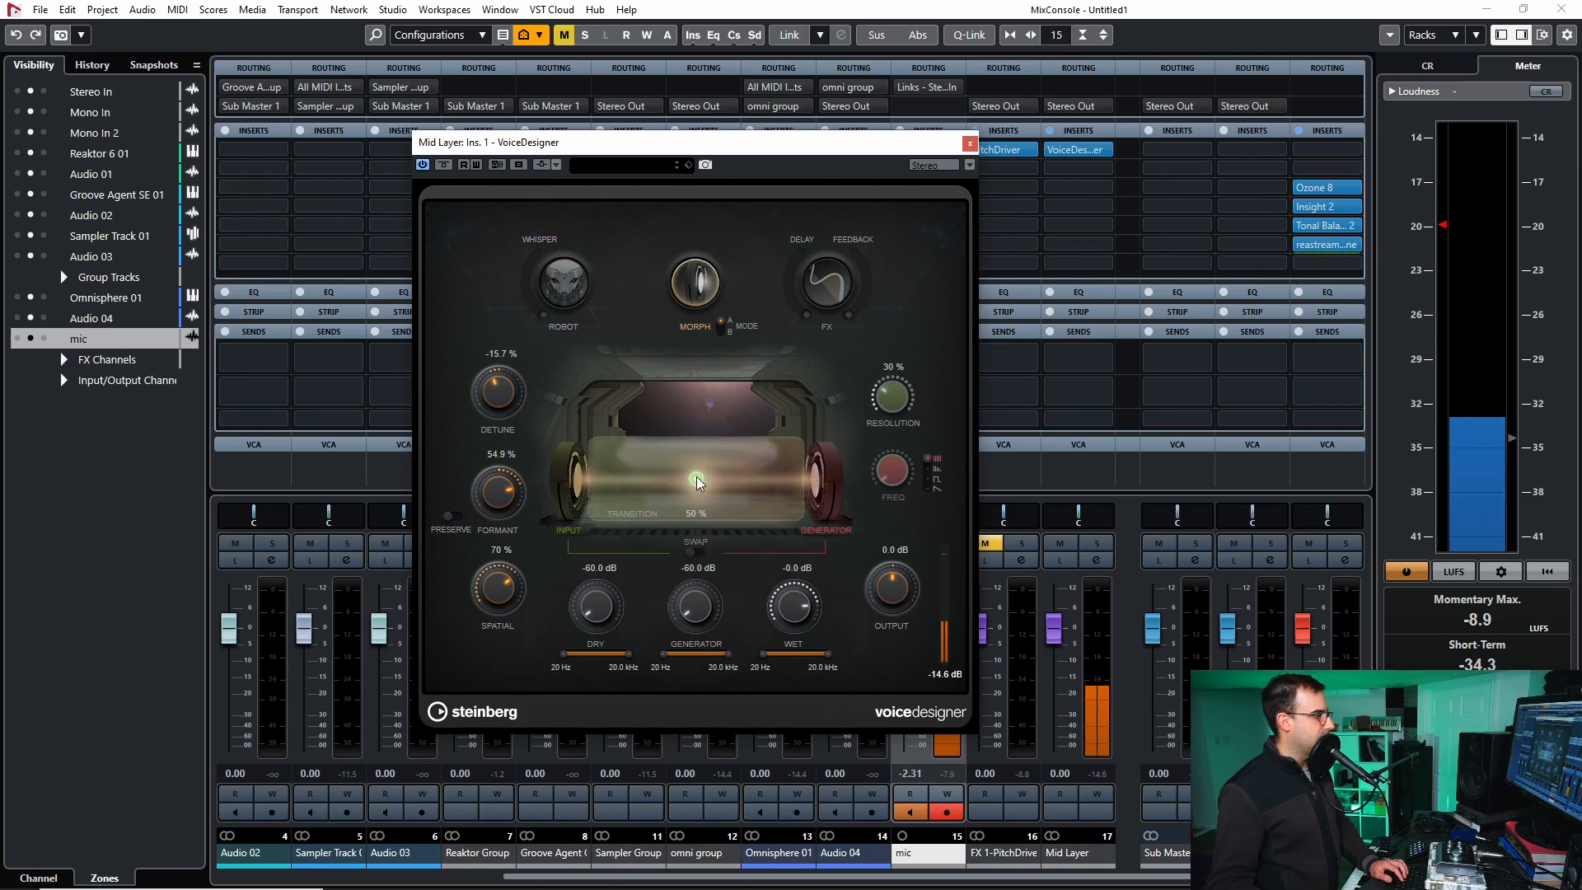
left_click_drag(631, 483, 666, 484)
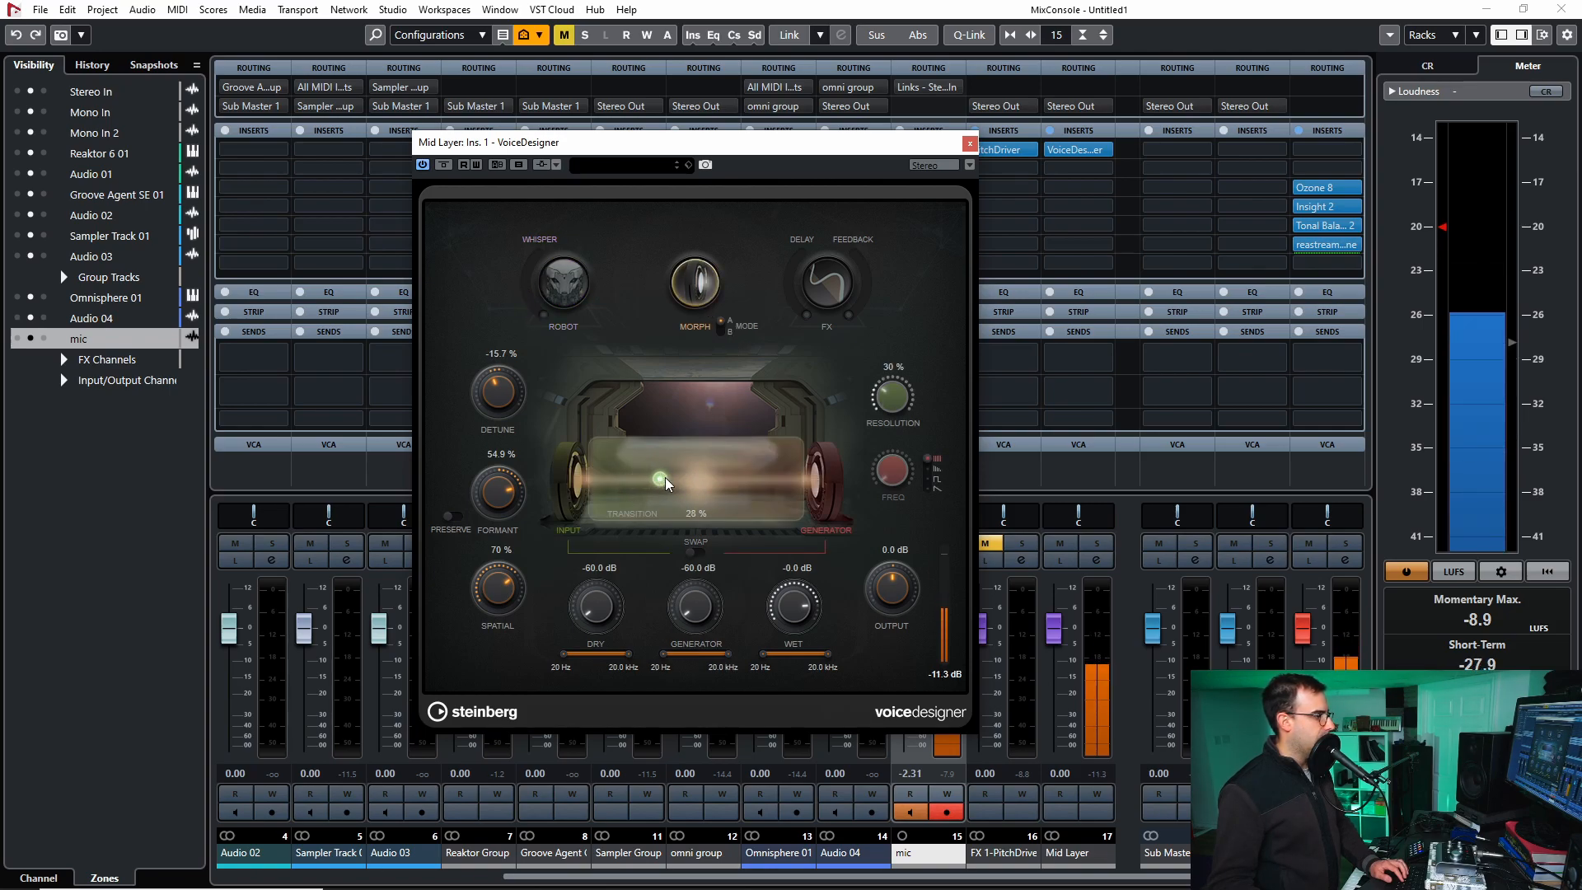
- Close VoiceDesigner and mute both the Mid Layer and FX 1-PitchDriver channels
left_click(970, 143)
left_click(985, 543)
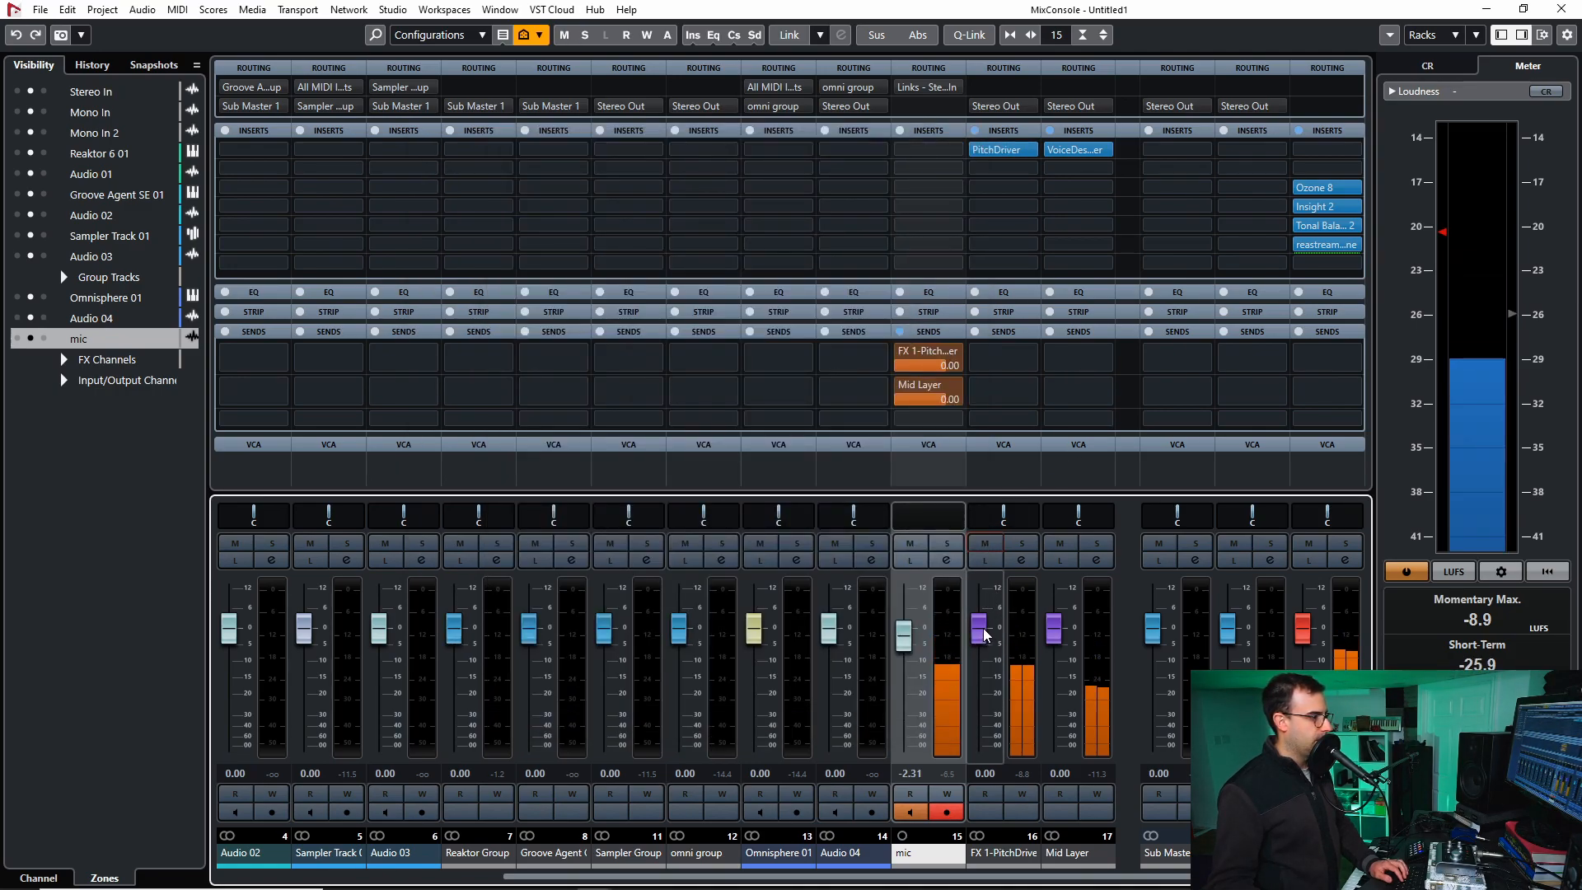
left_click(1060, 543)
left_click(985, 543)
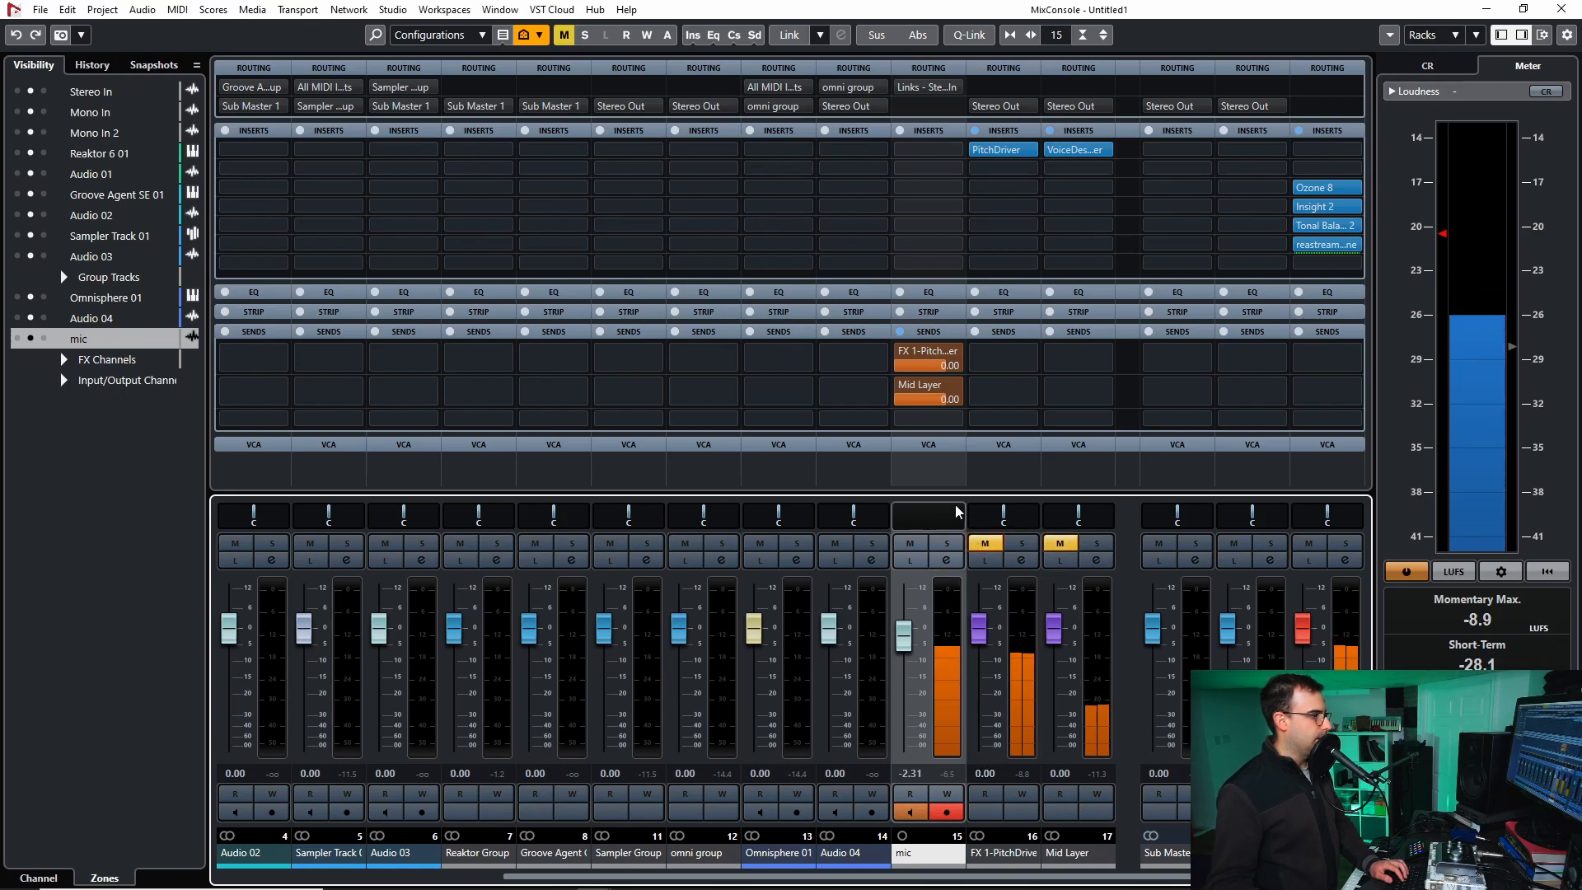
- Insert Zynaptiq's WORMHOLE VST in the second insert slot of the FX 1-PitchDriver channel
left_click(1020, 173)
left_click(1029, 154)
left_click(1014, 169)
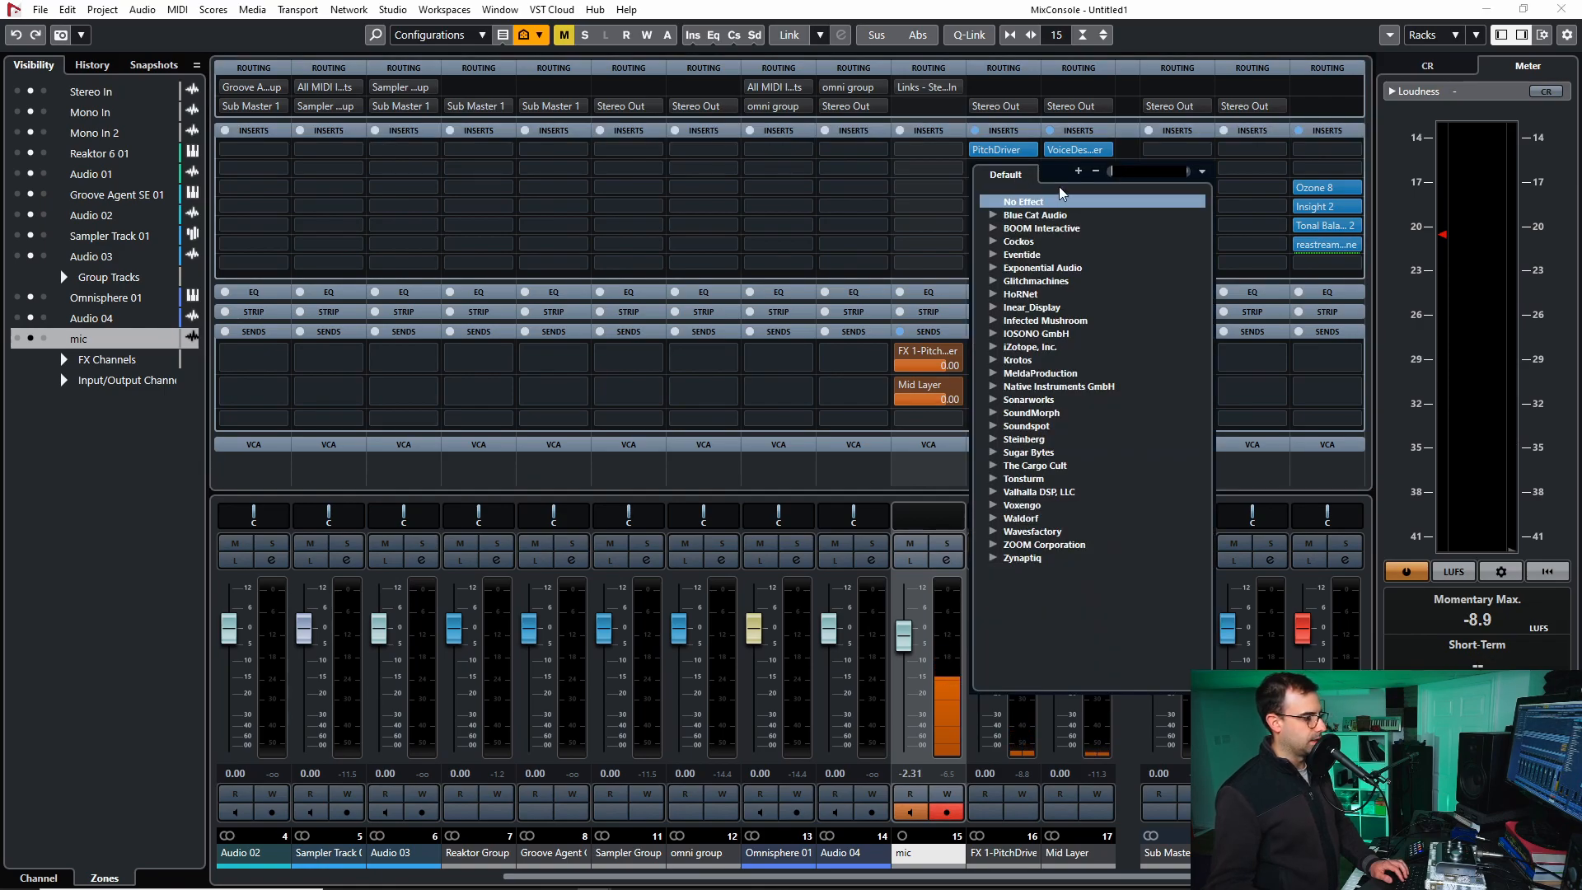
left_click(993, 558)
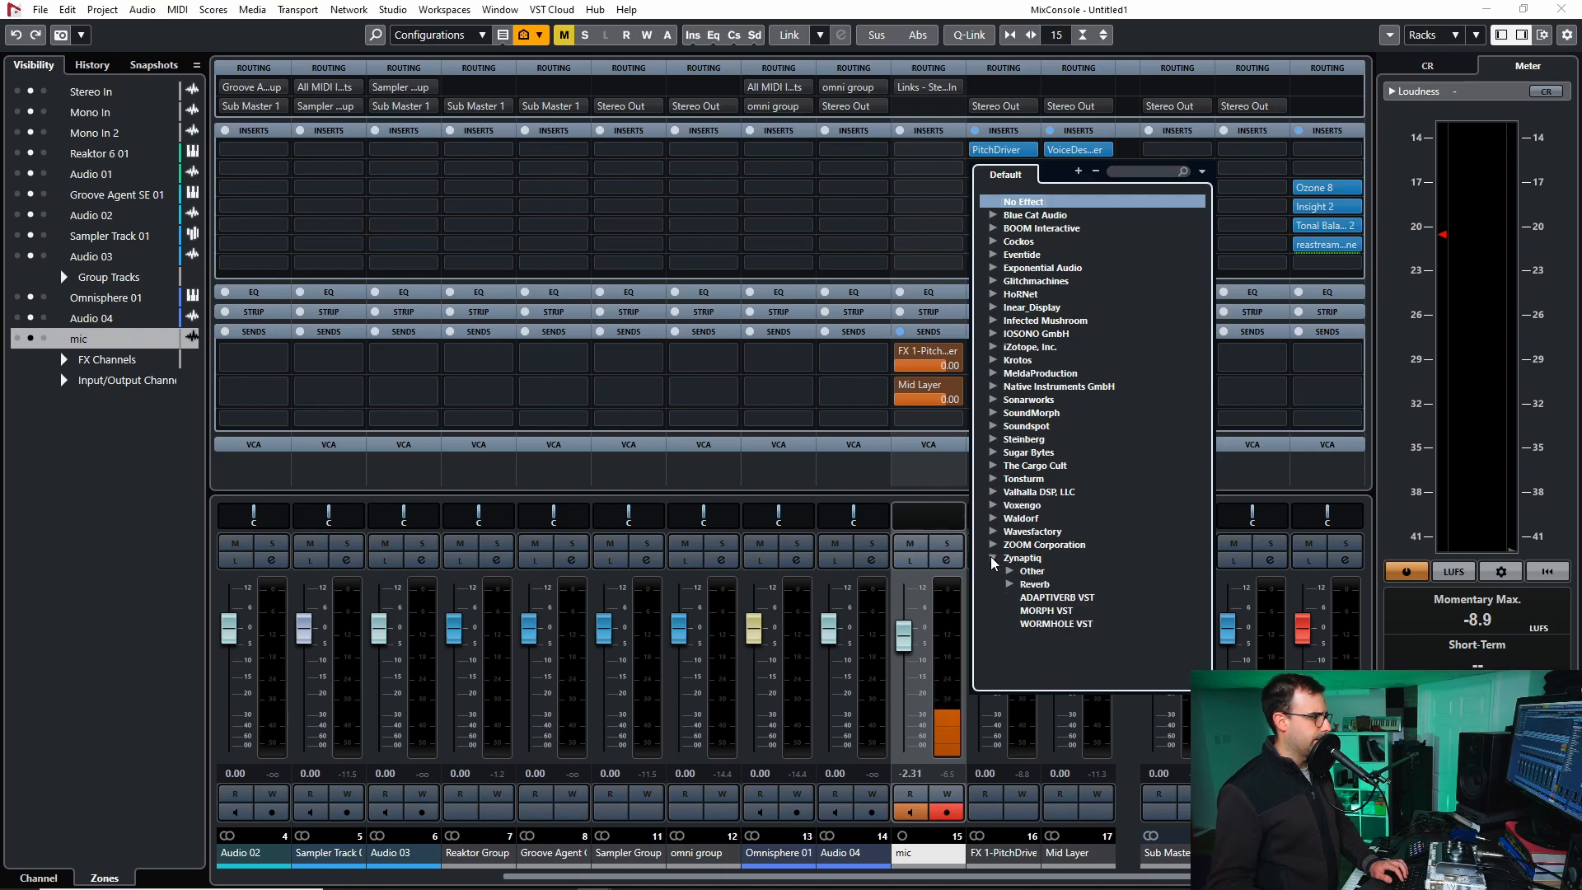
left_click(1058, 625)
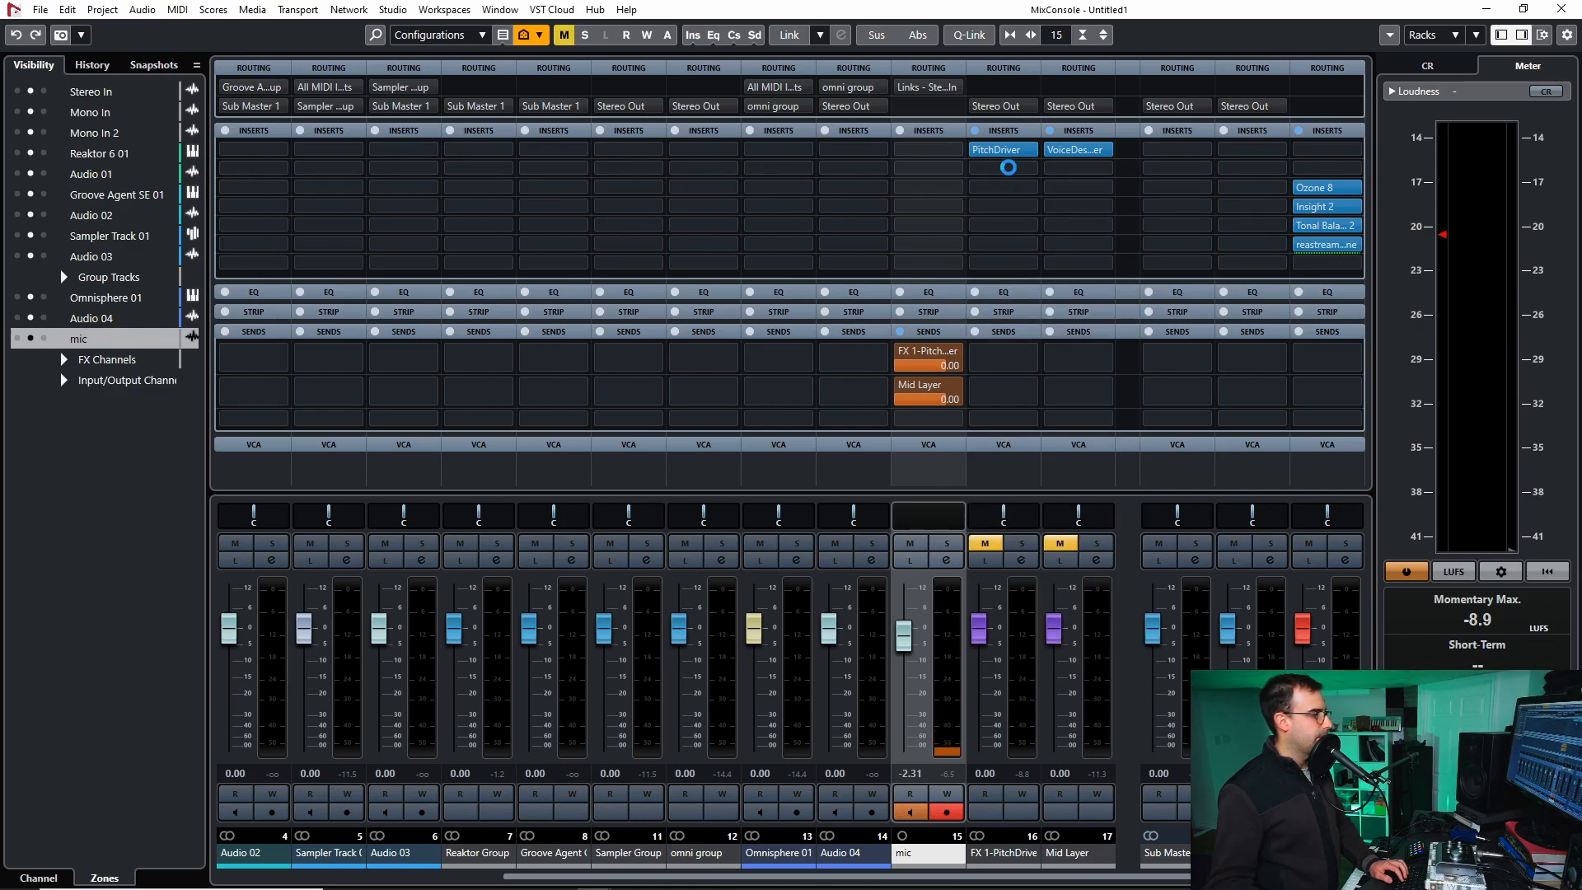
- Unmute the FX 1-PitchDriver channel, adjust Wormhole's warp and shift controls with its reverb switched off, and close the plug-in
left_click_drag(1045, 247, 892, 184)
left_click(987, 544)
left_click_drag(678, 346, 681, 299)
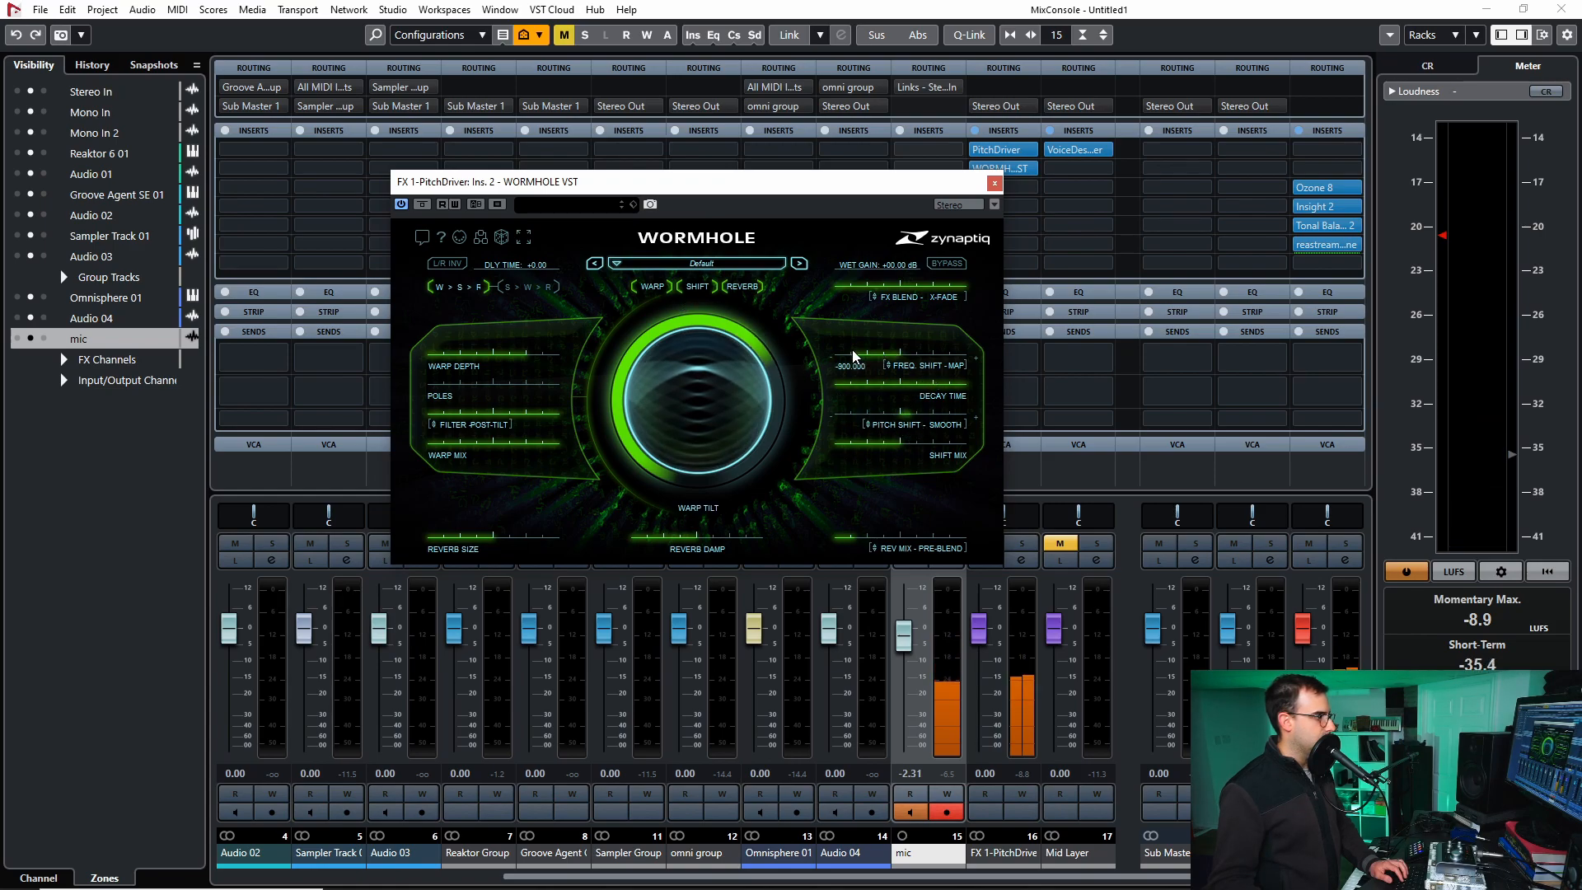
left_click_drag(877, 382, 924, 389)
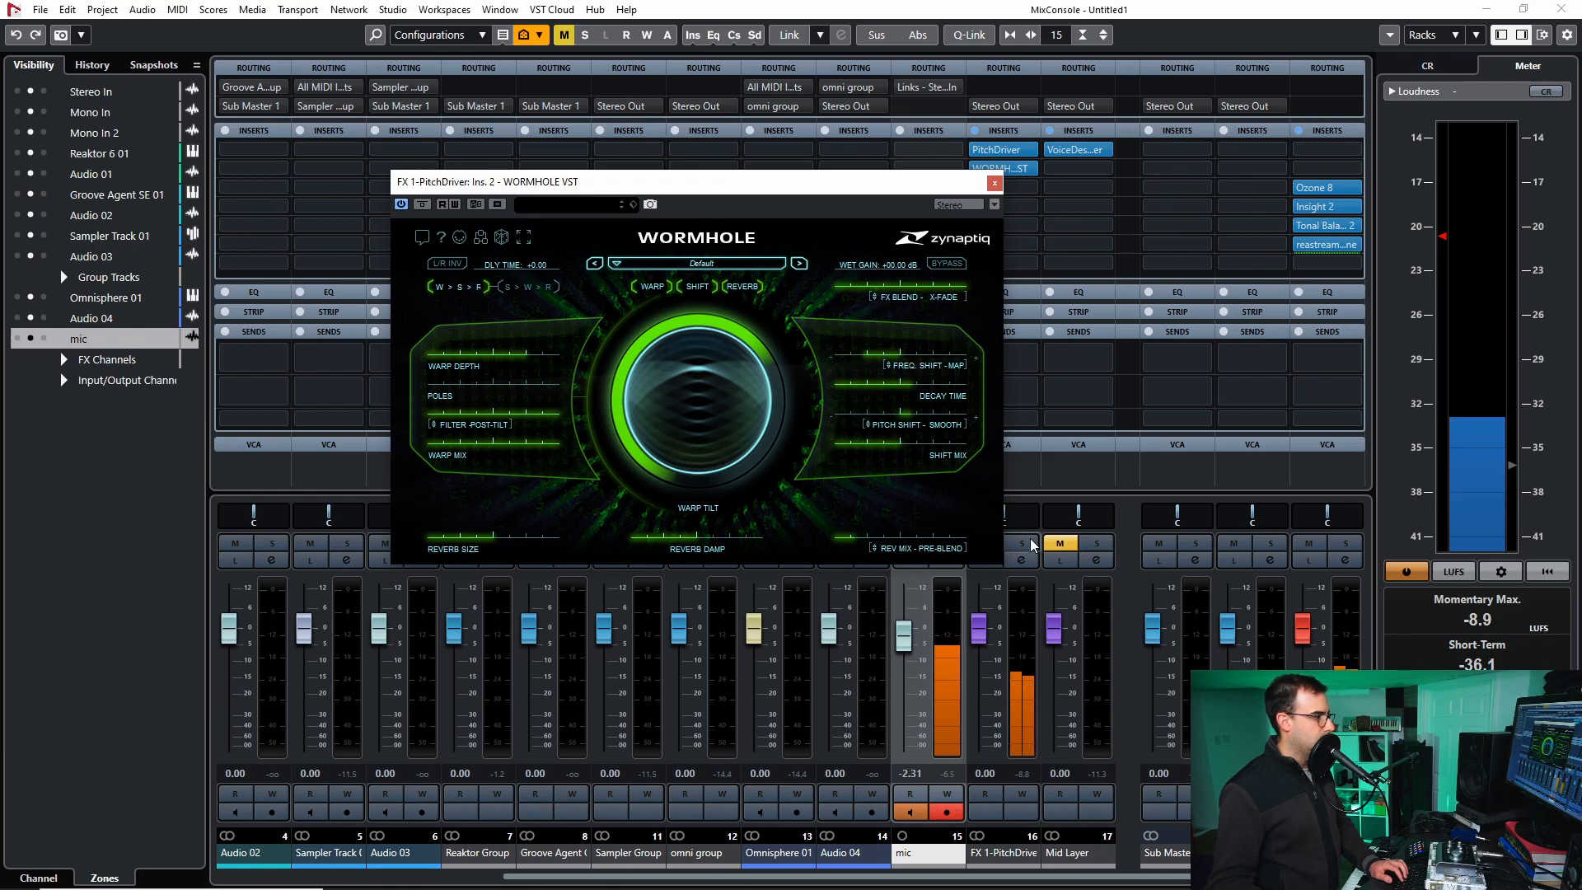
left_click_drag(873, 185, 782, 176)
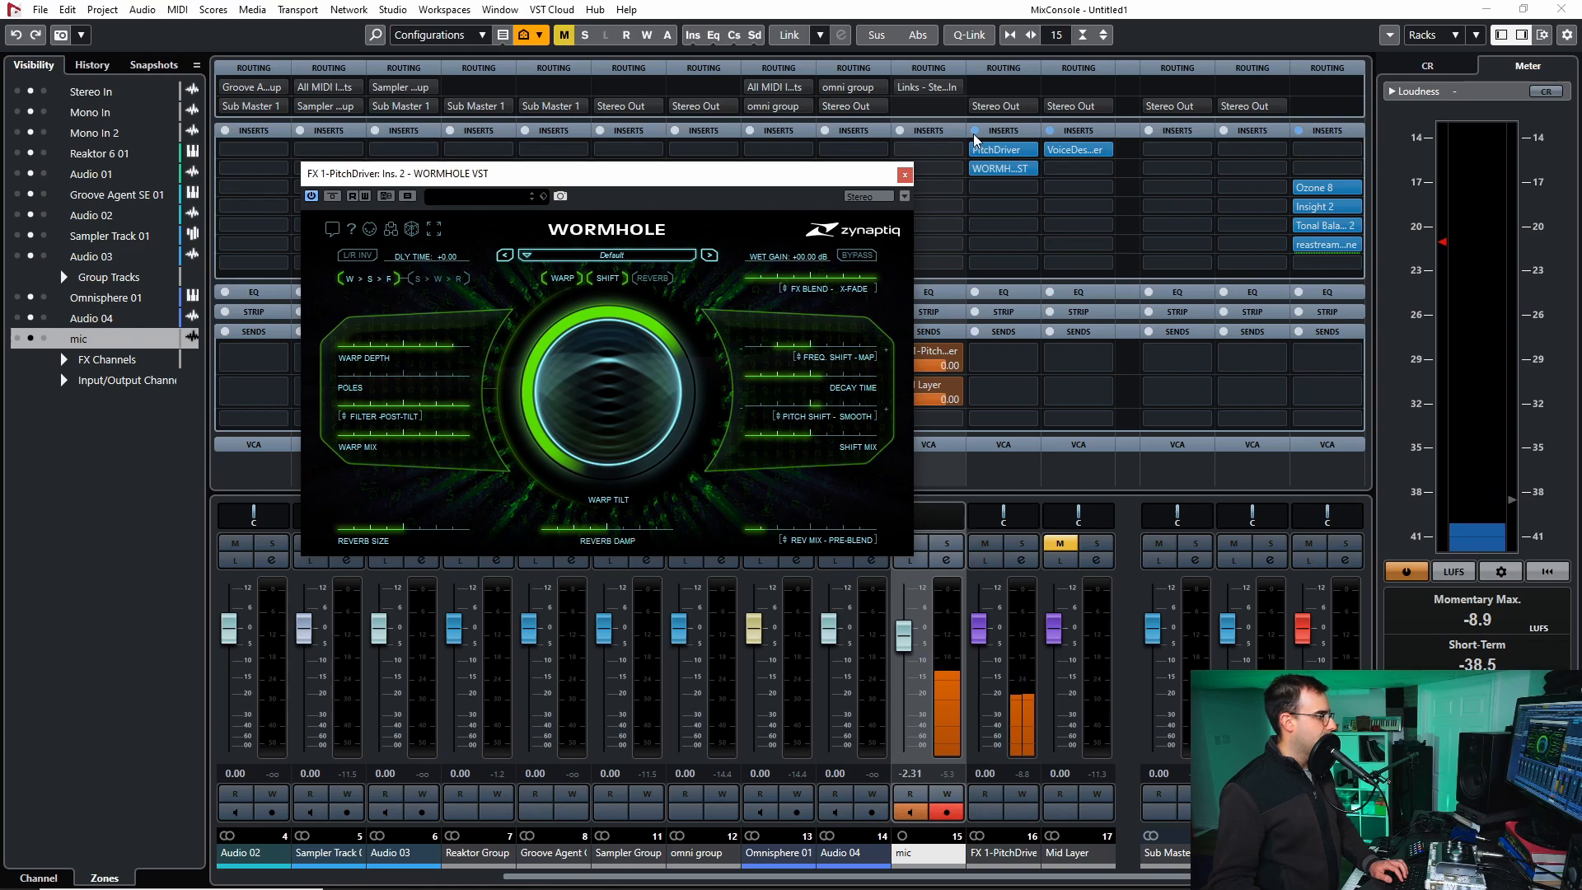
left_click(900, 176)
- Insert Wavesfactory's Spectre in the third slot of FX 1-PitchDriver and boost its second band about 8.27 dB at 111.3 Hz with Q 0.27
left_click(1031, 188)
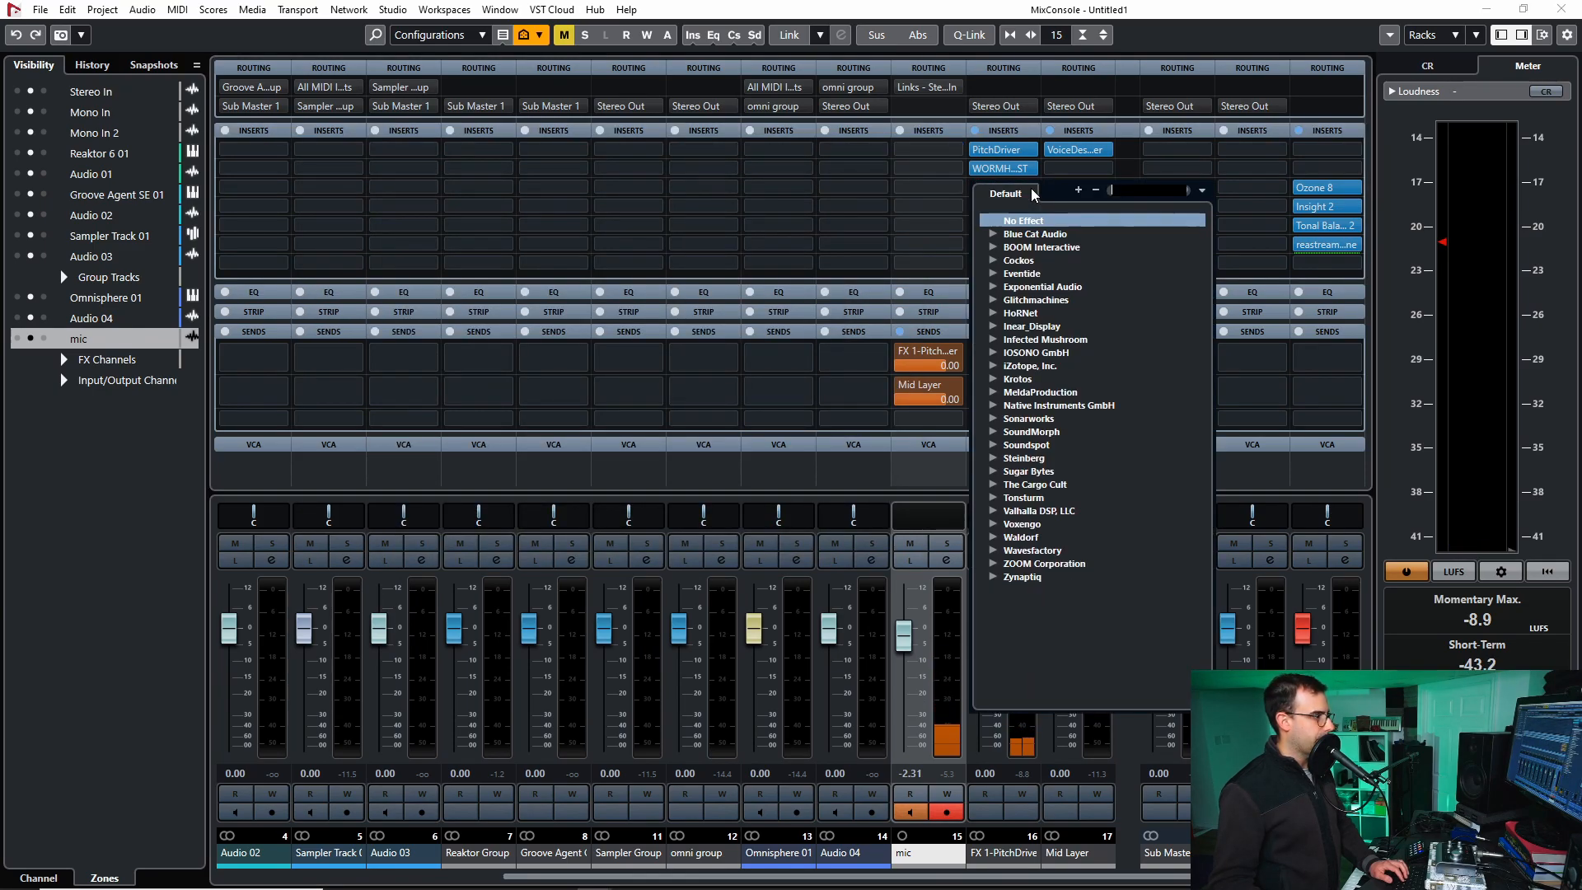
left_click(994, 551)
left_click(1047, 576)
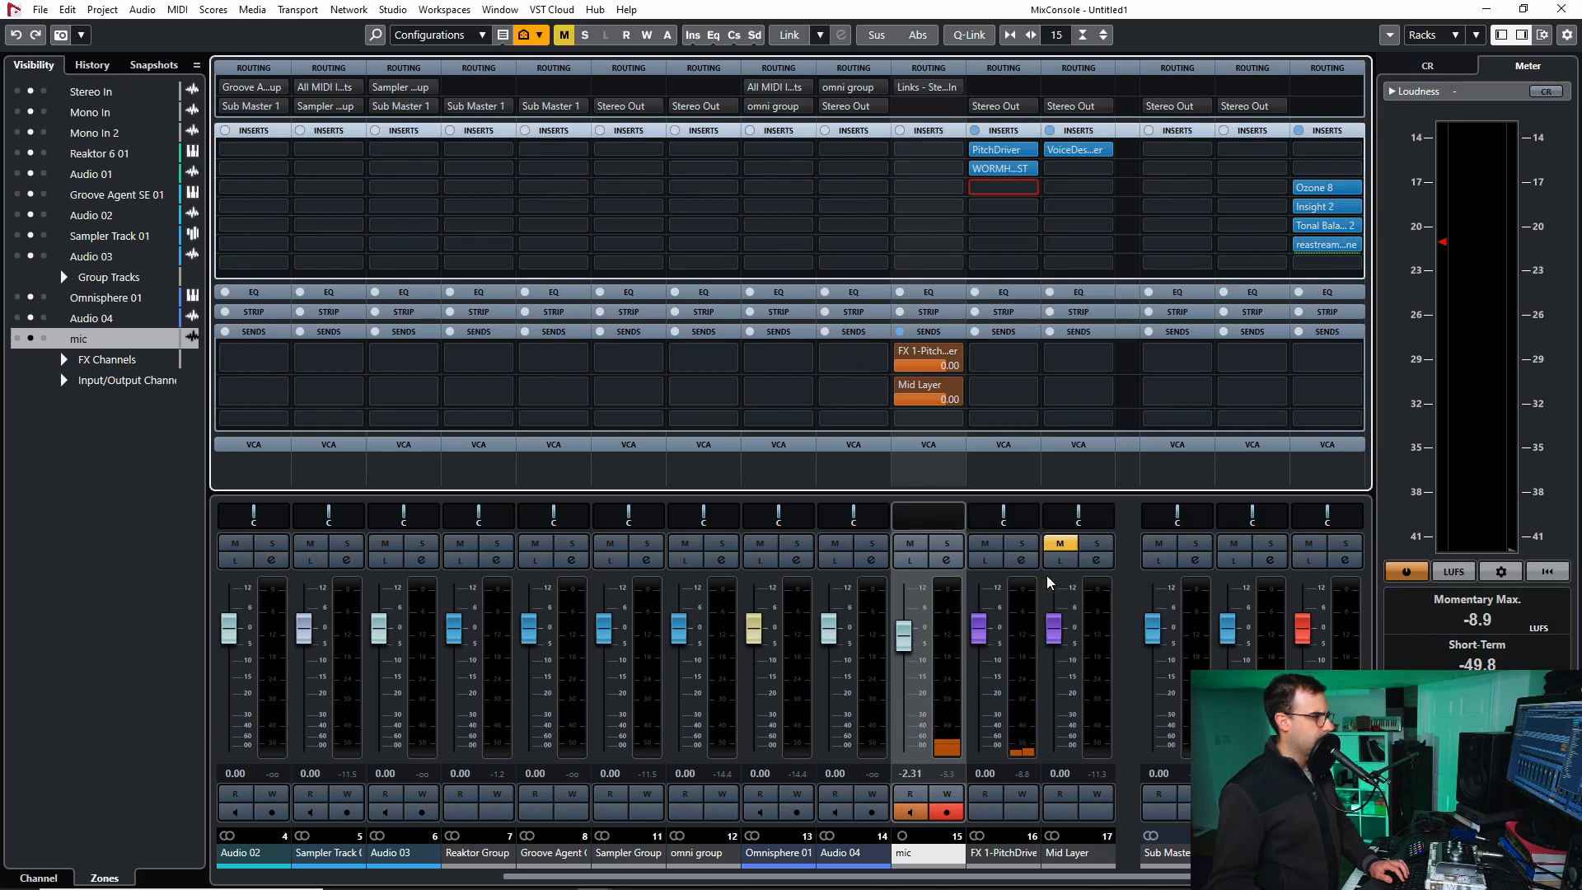
left_click_drag(658, 241, 678, 202)
left_click_drag(504, 477, 467, 389)
scroll(466, 392, "down", 5)
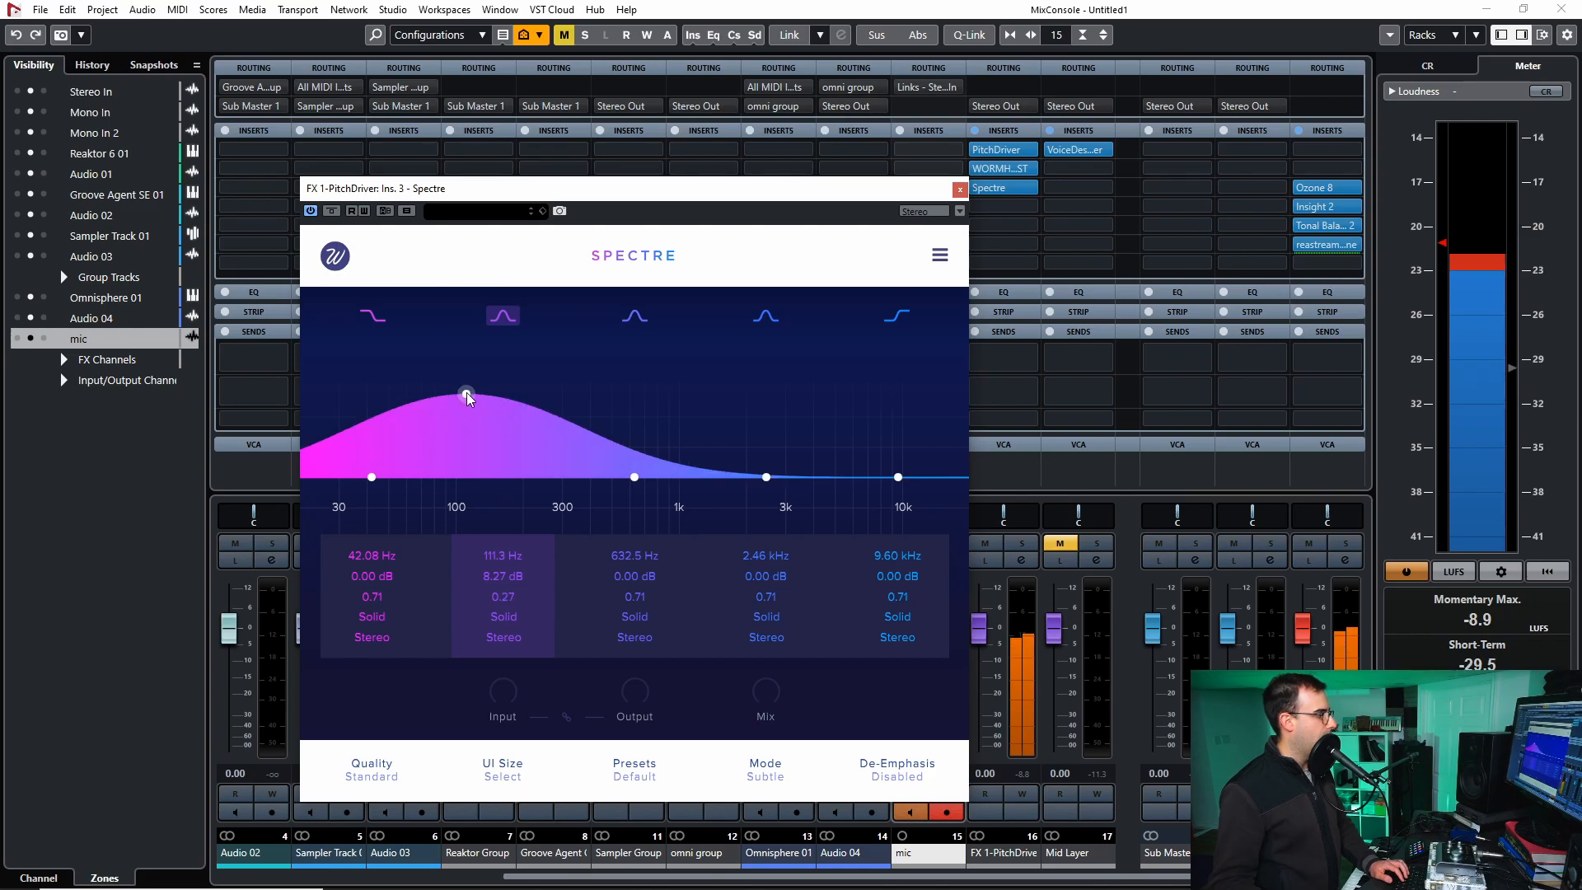
left_click(960, 189)
- Lower the FX 1-PitchDriver fader to about -7.09 dB against the unmuted Mid Layer, mute both channels and close the MixConsole
left_click(1061, 545)
left_click_drag(980, 630, 988, 661)
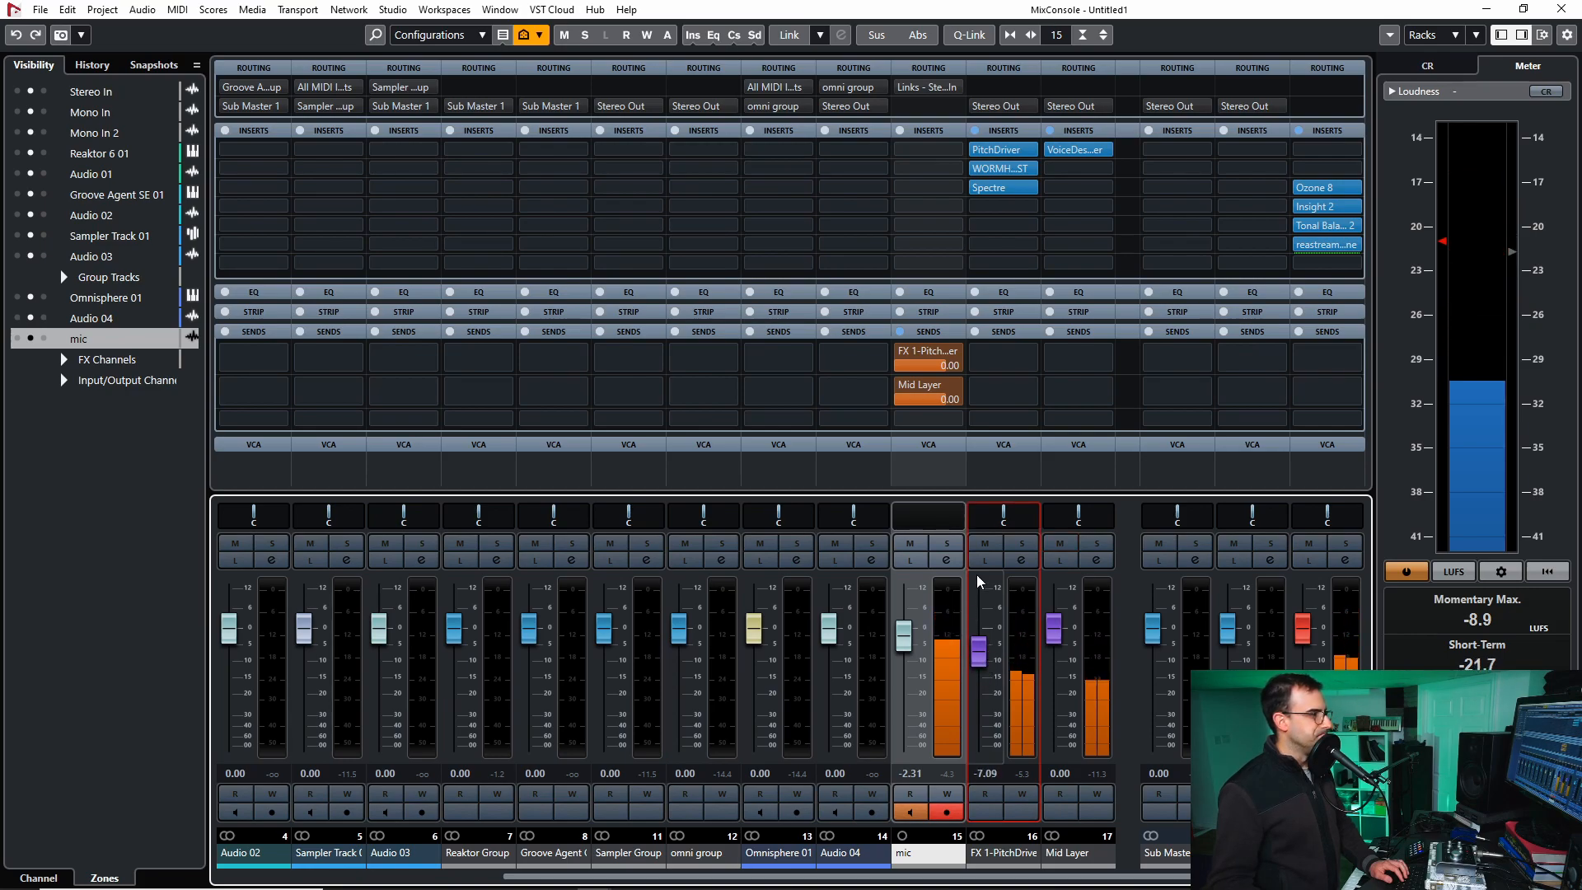
left_click(985, 544)
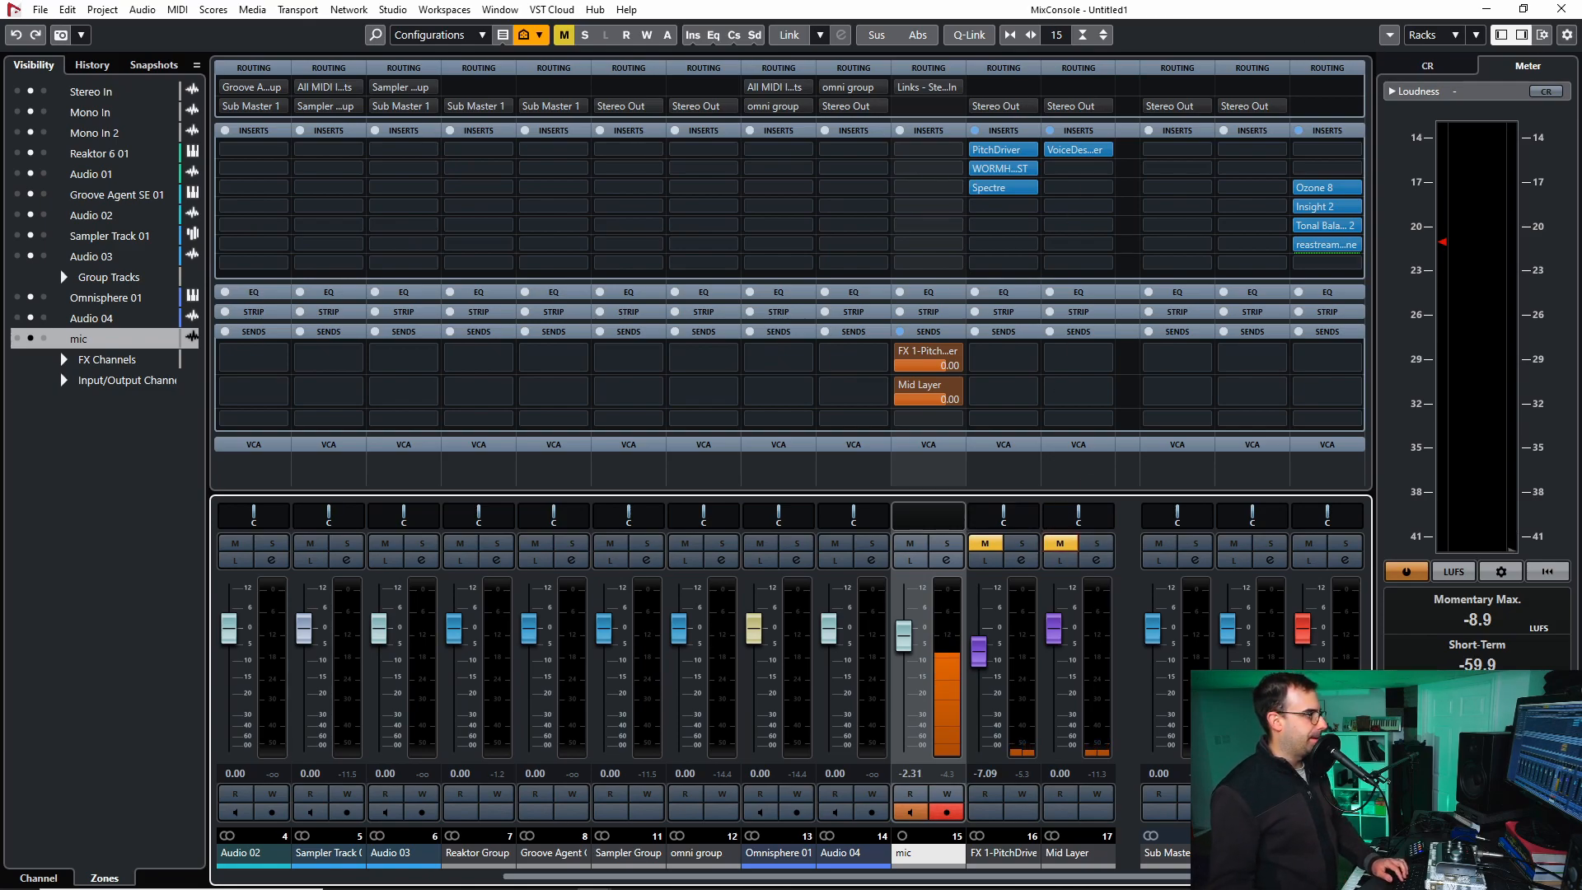
left_click(1560, 9)
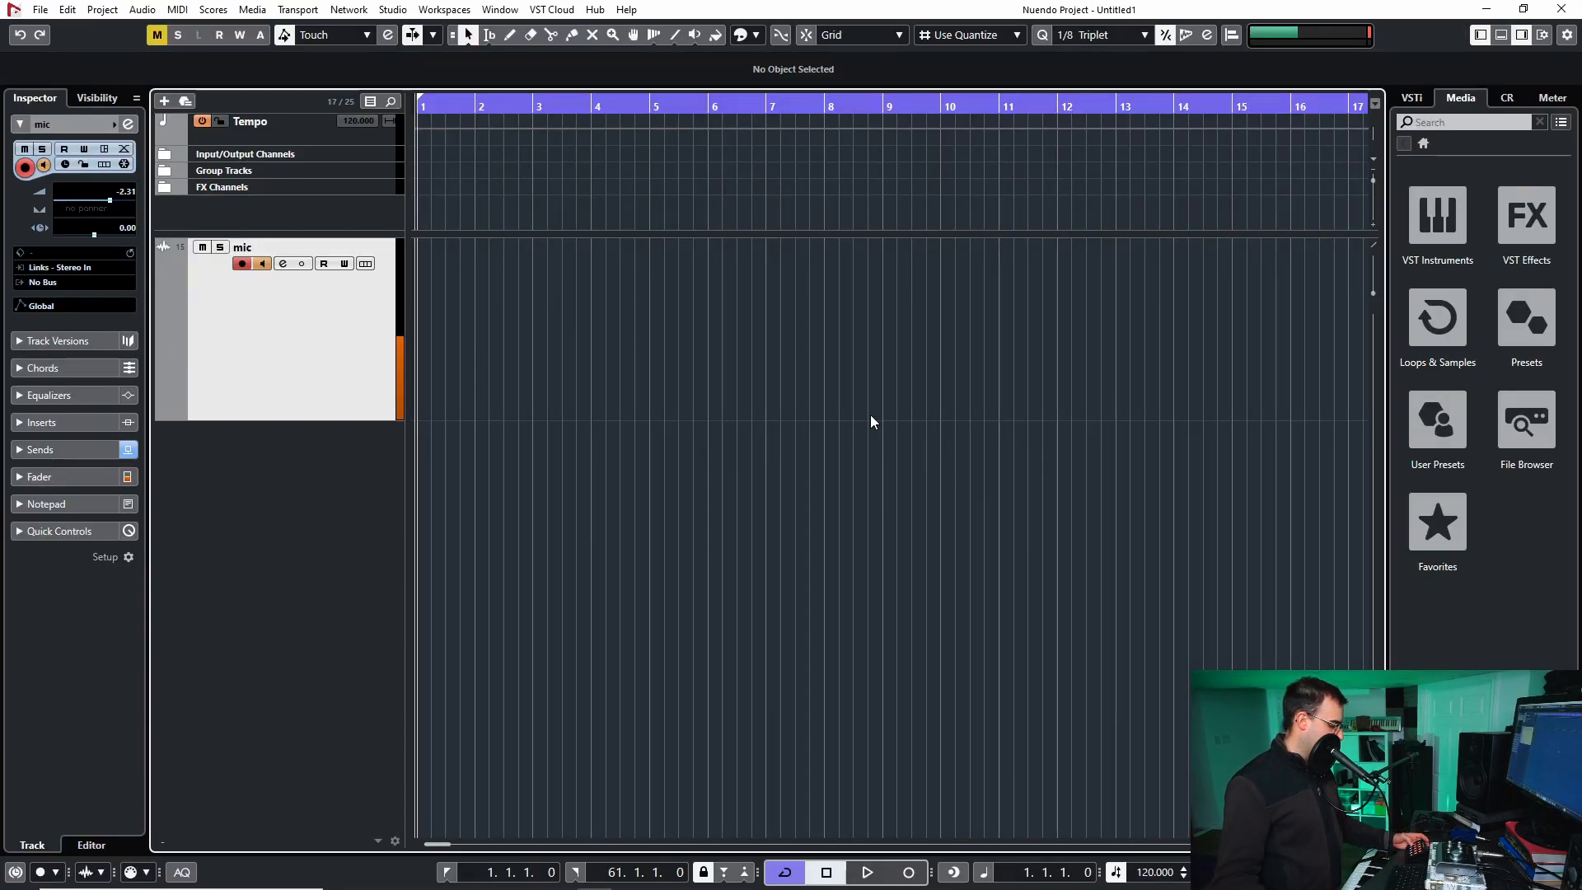
- Add a stereo effect track with the Phaser effect, output to Stereo Out, and reopen the MixConsole
key("t")
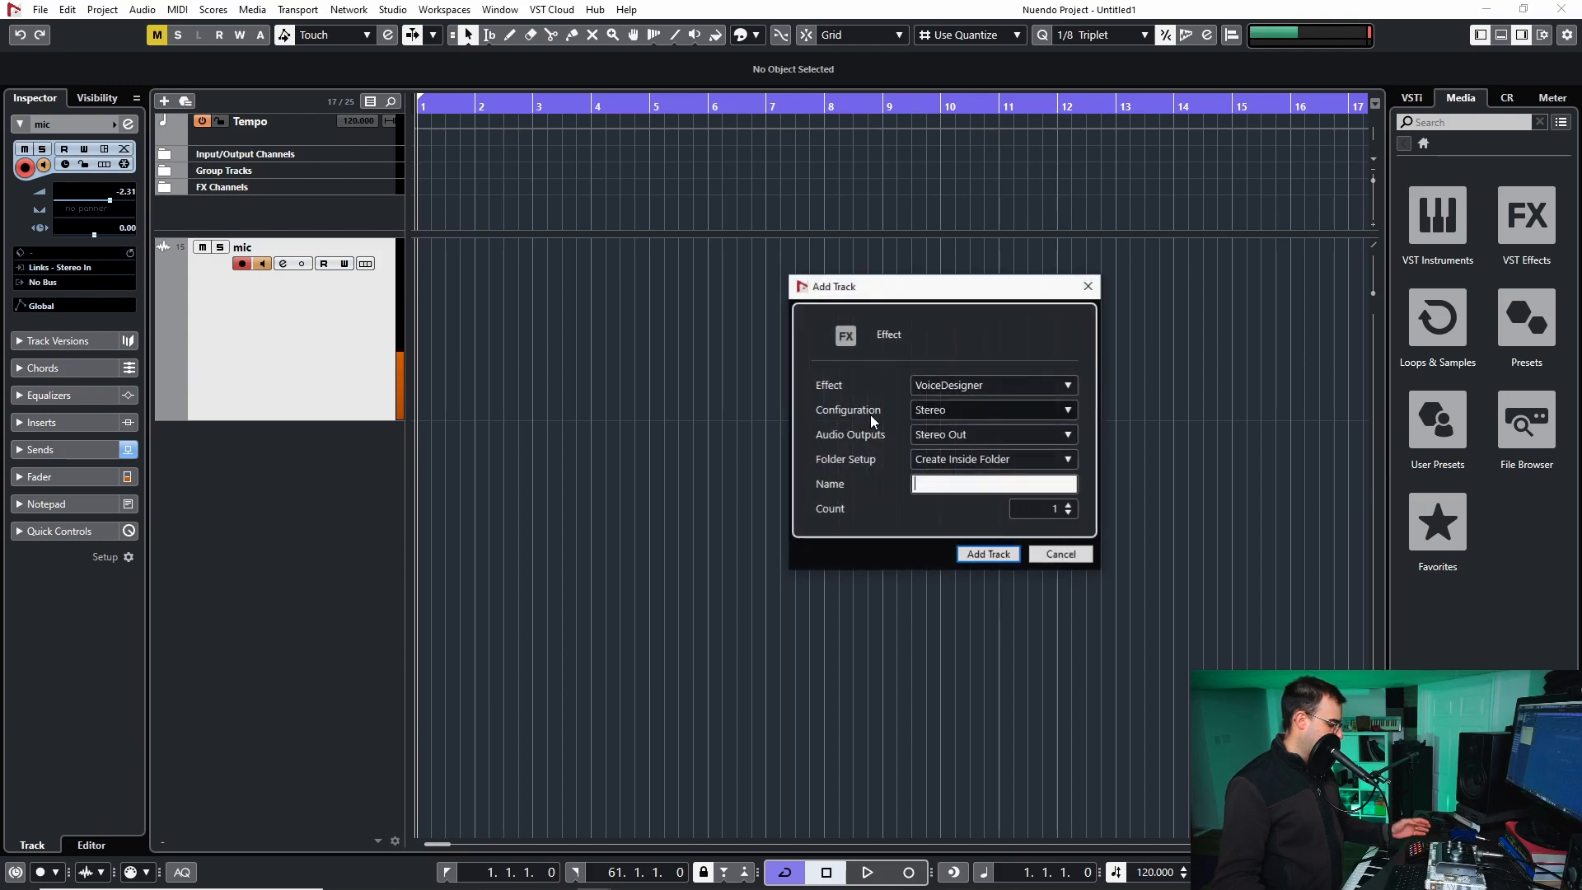
left_click(968, 386)
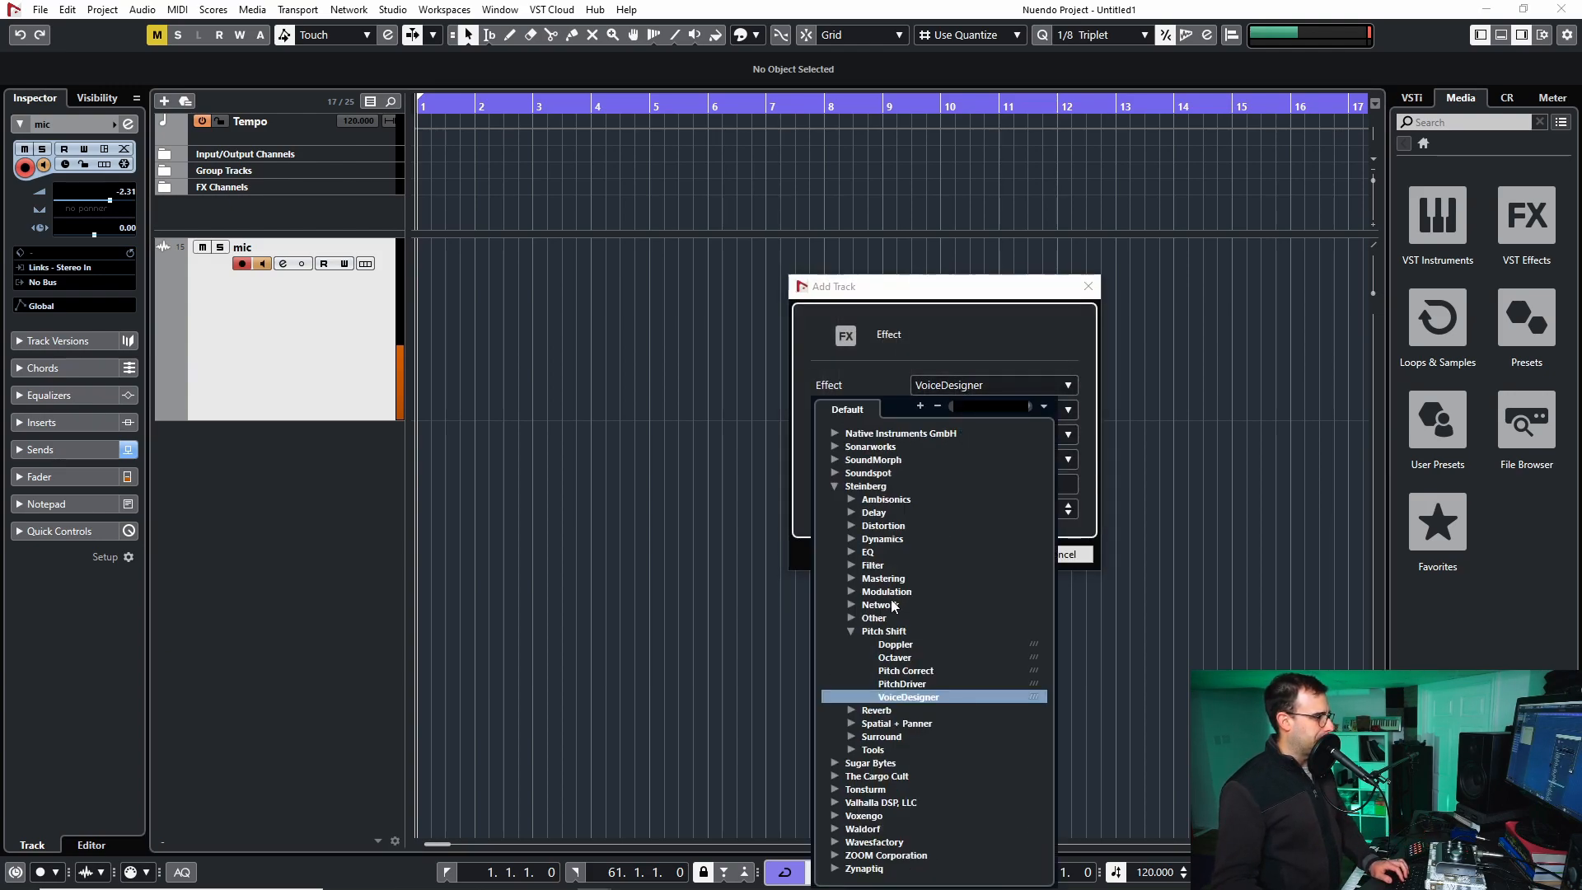
left_click(850, 630)
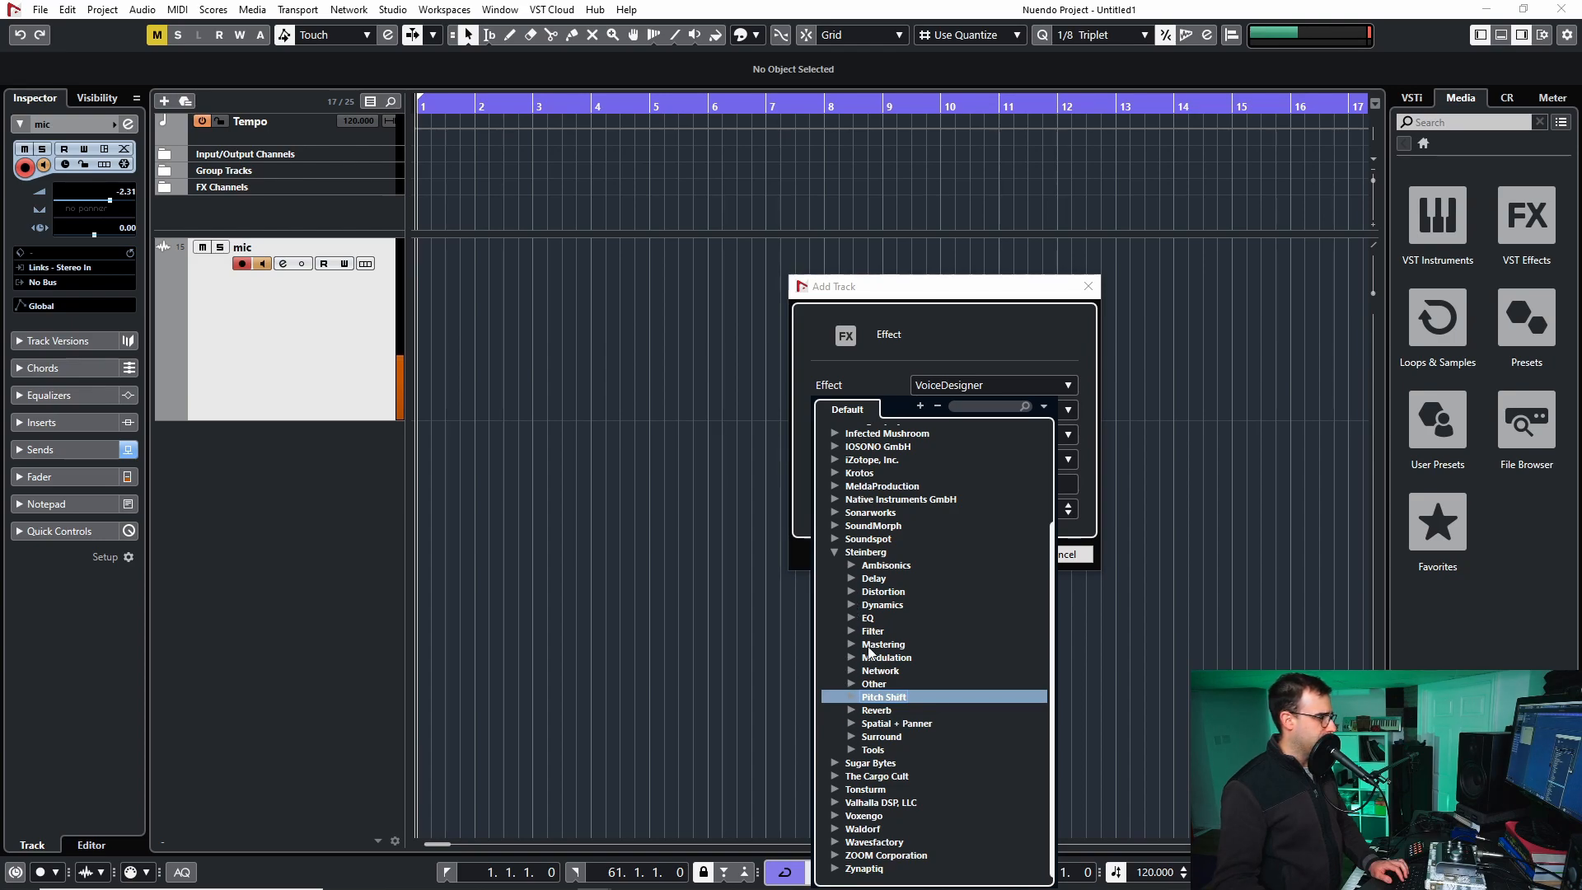
left_click(990, 407)
type("phaser")
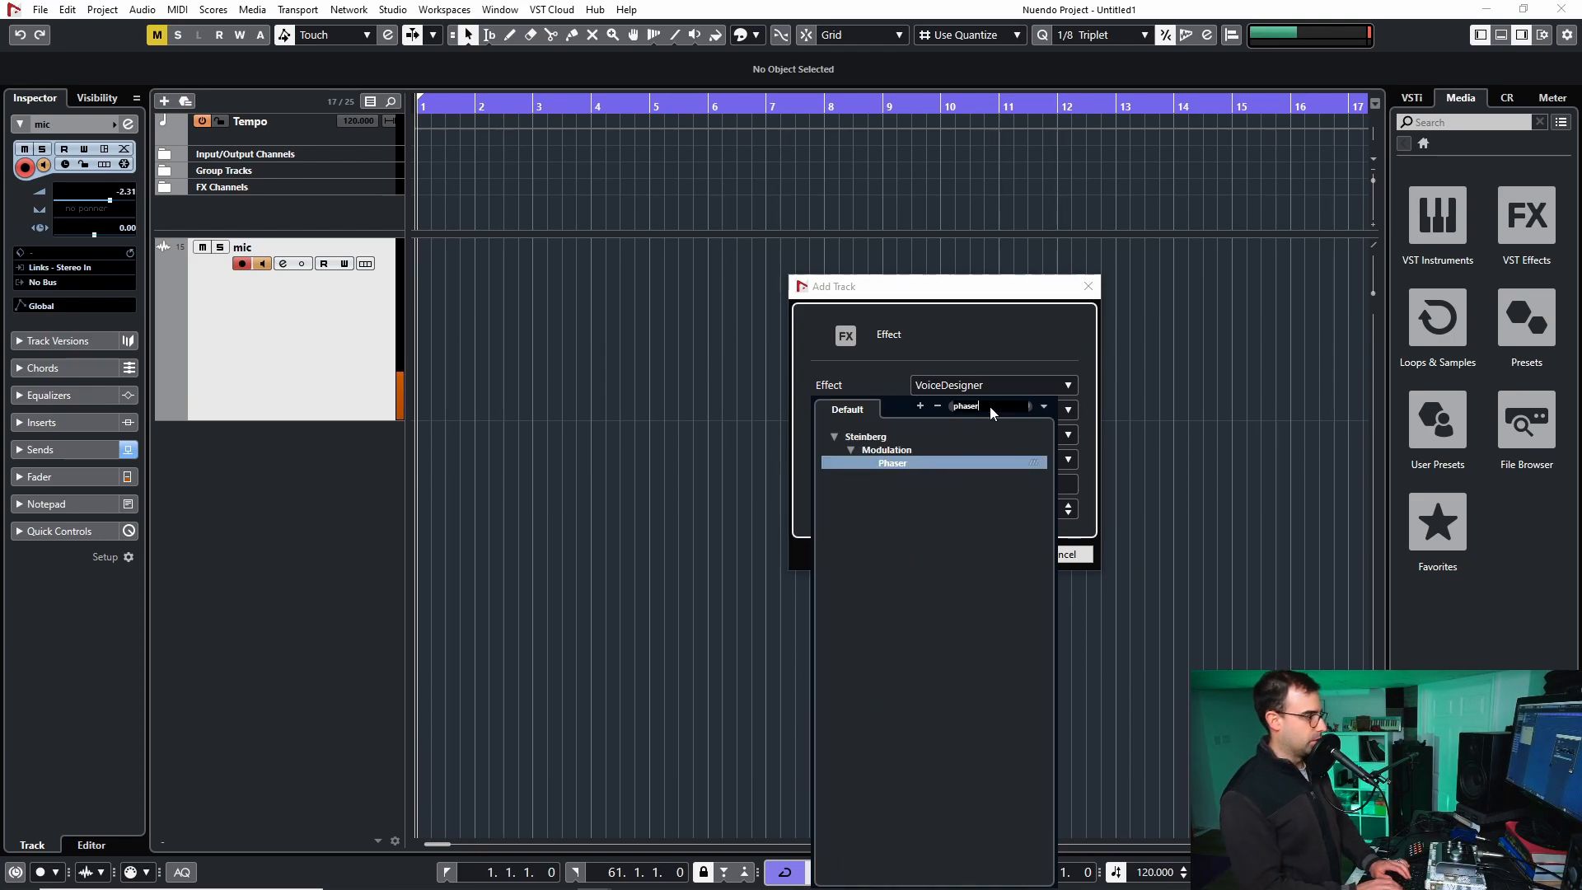
left_click(893, 463)
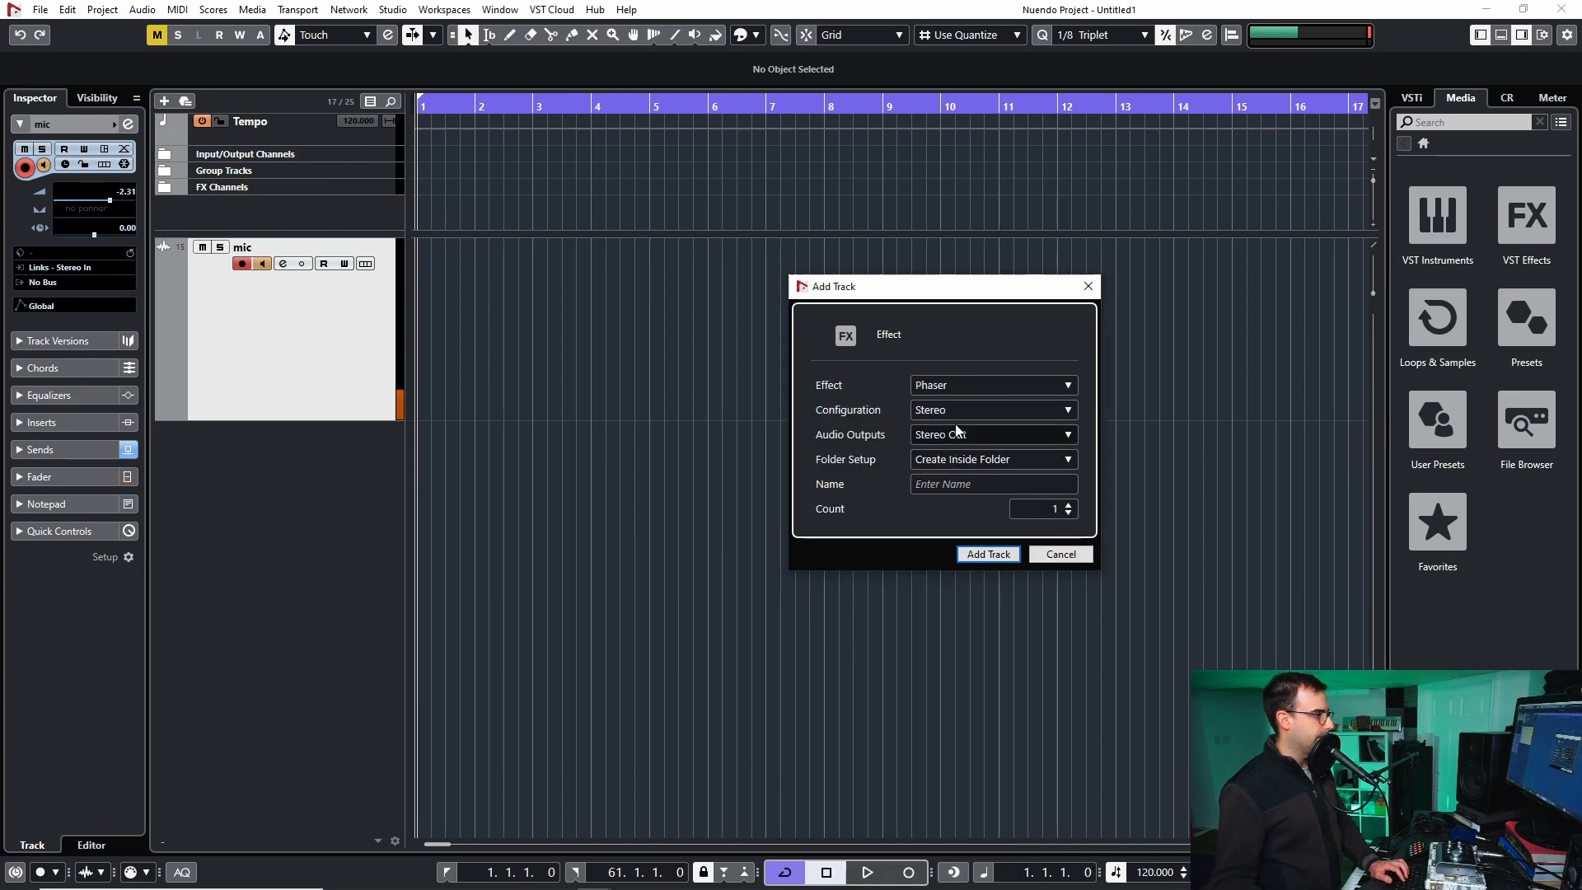
left_click(987, 554)
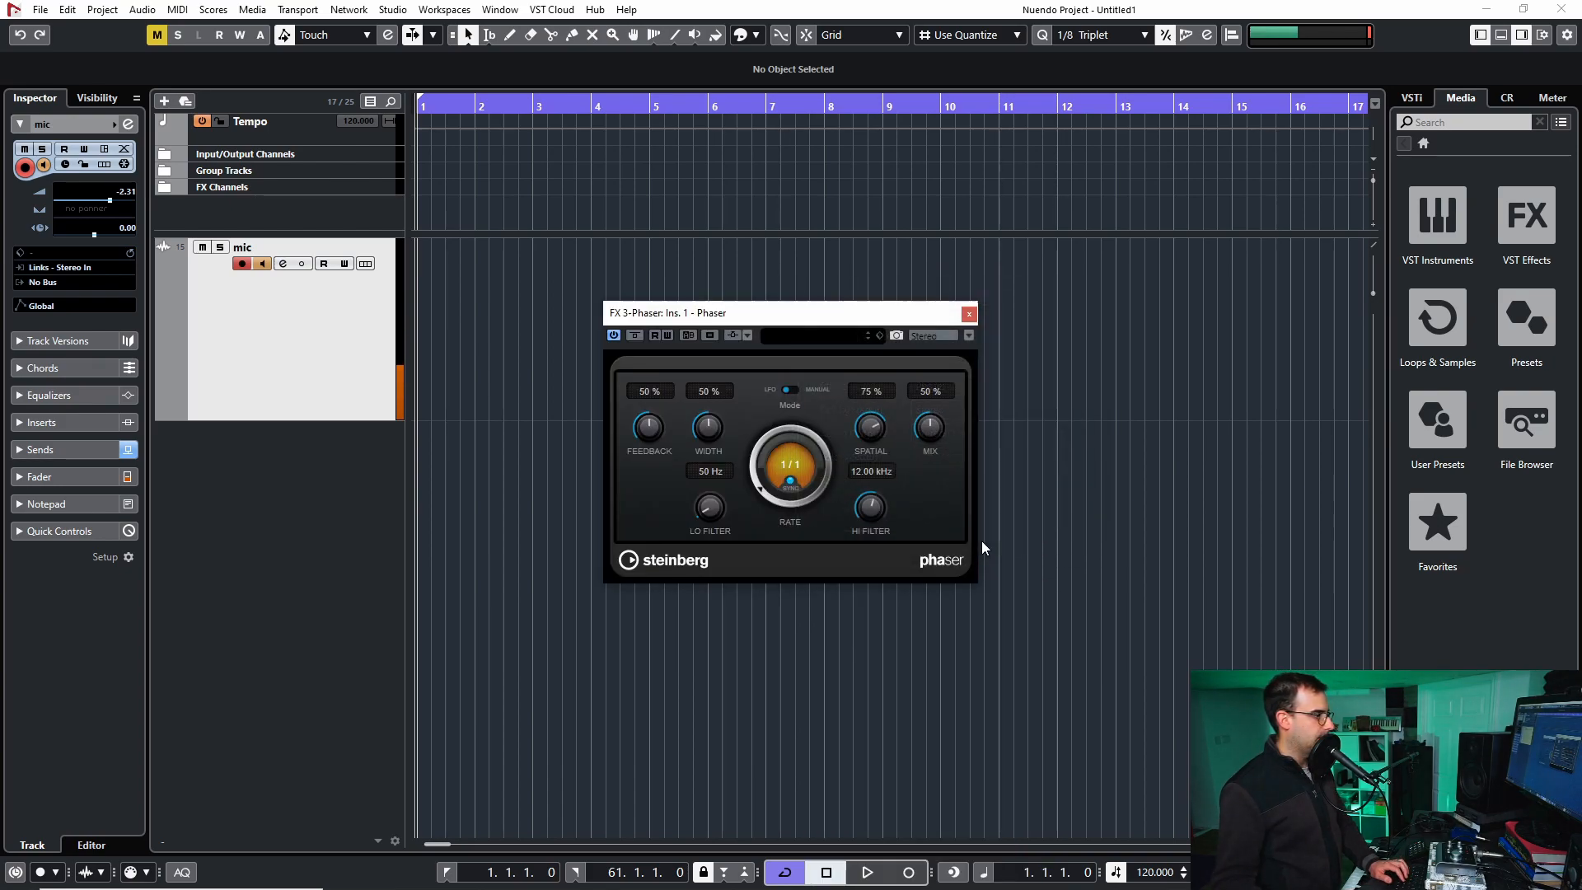
key("F3")
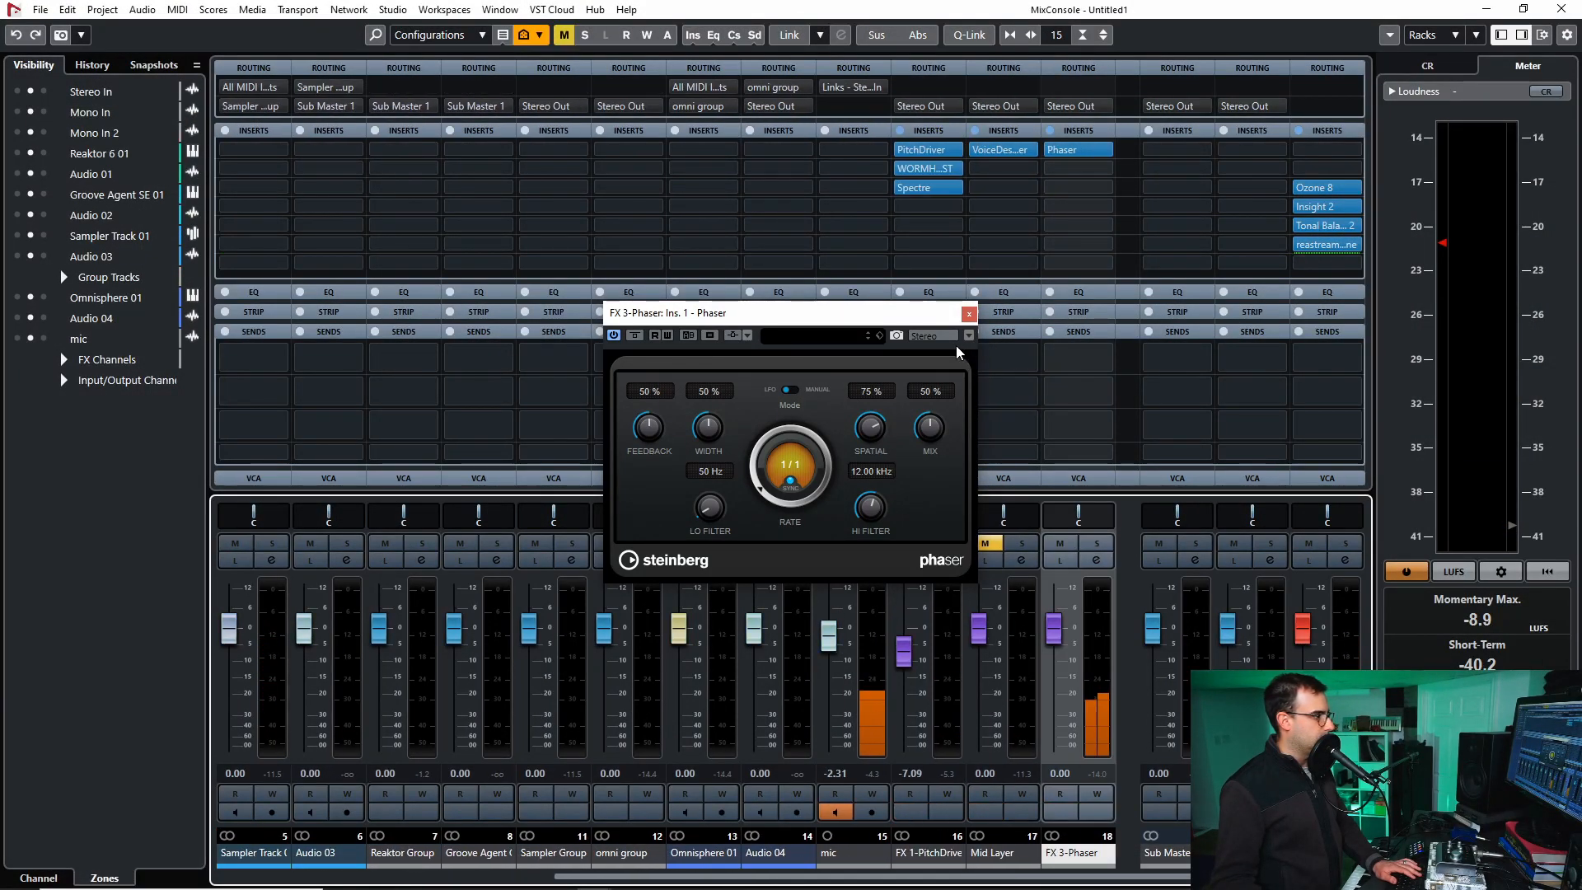
- Insert Neutron 2 Equalizer ahead of the Phaser on FX 3-Phaser and enable its 12 dB high-pass at about 1958 Hz
left_click(969, 314)
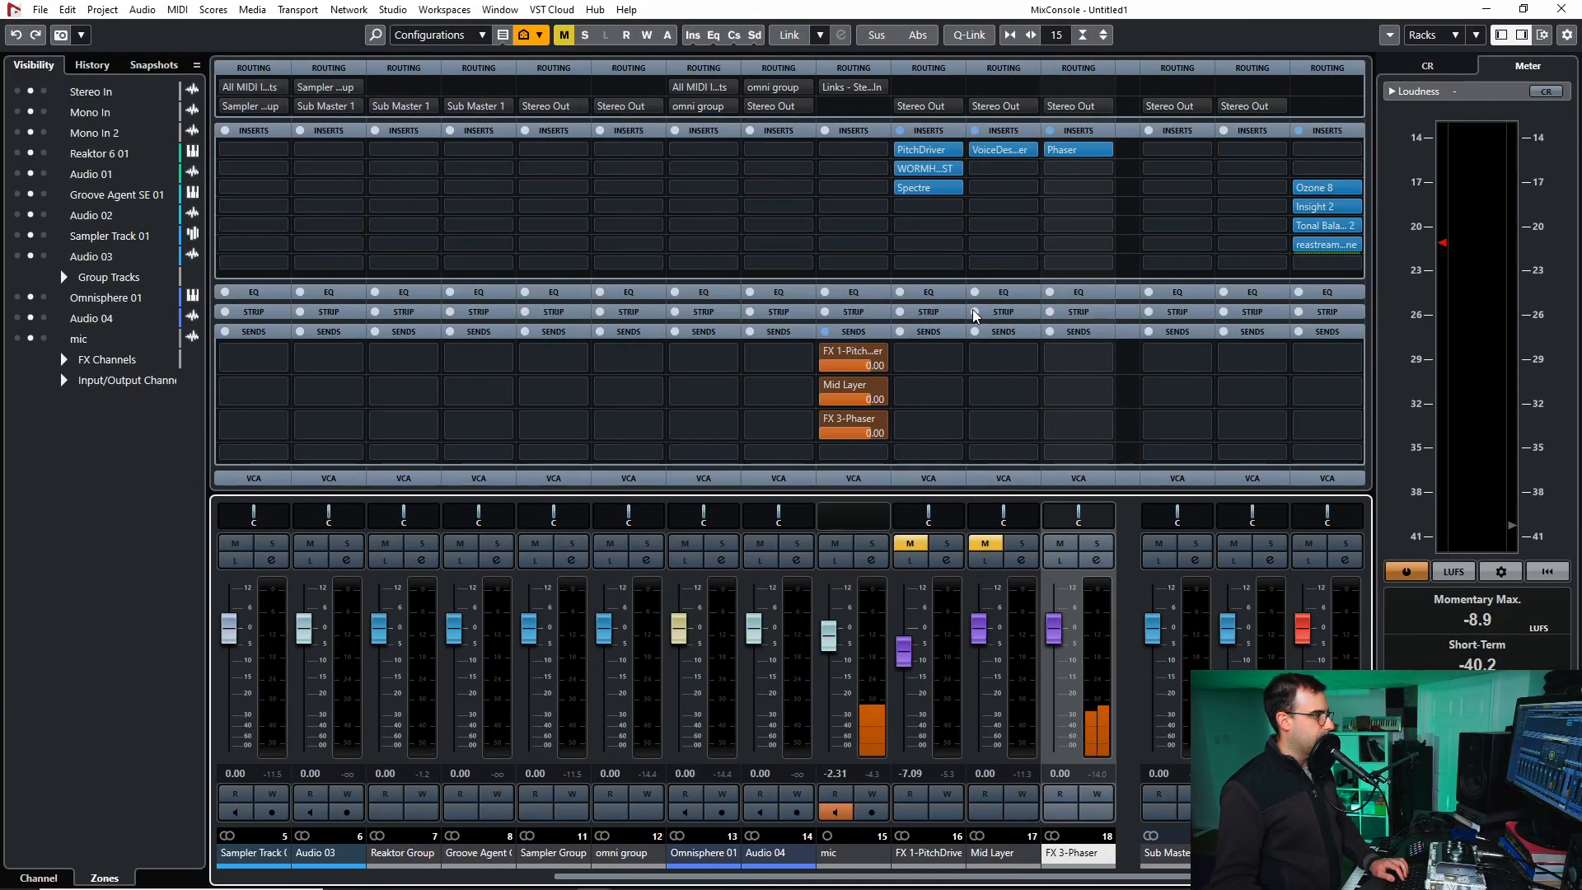
left_click(1080, 148)
type("eq")
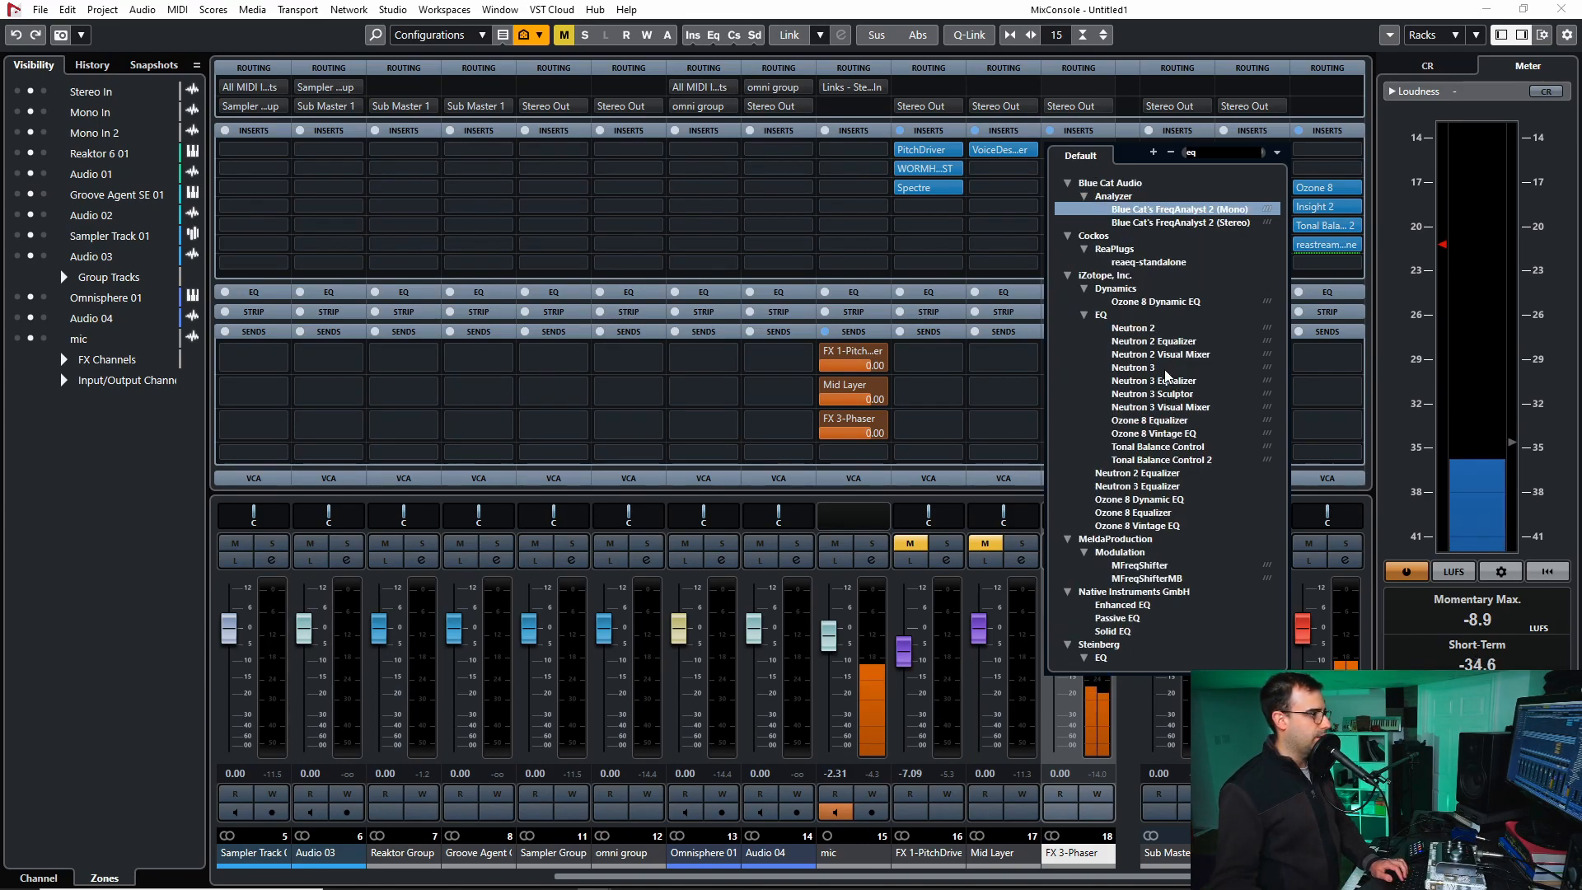
key("Escape")
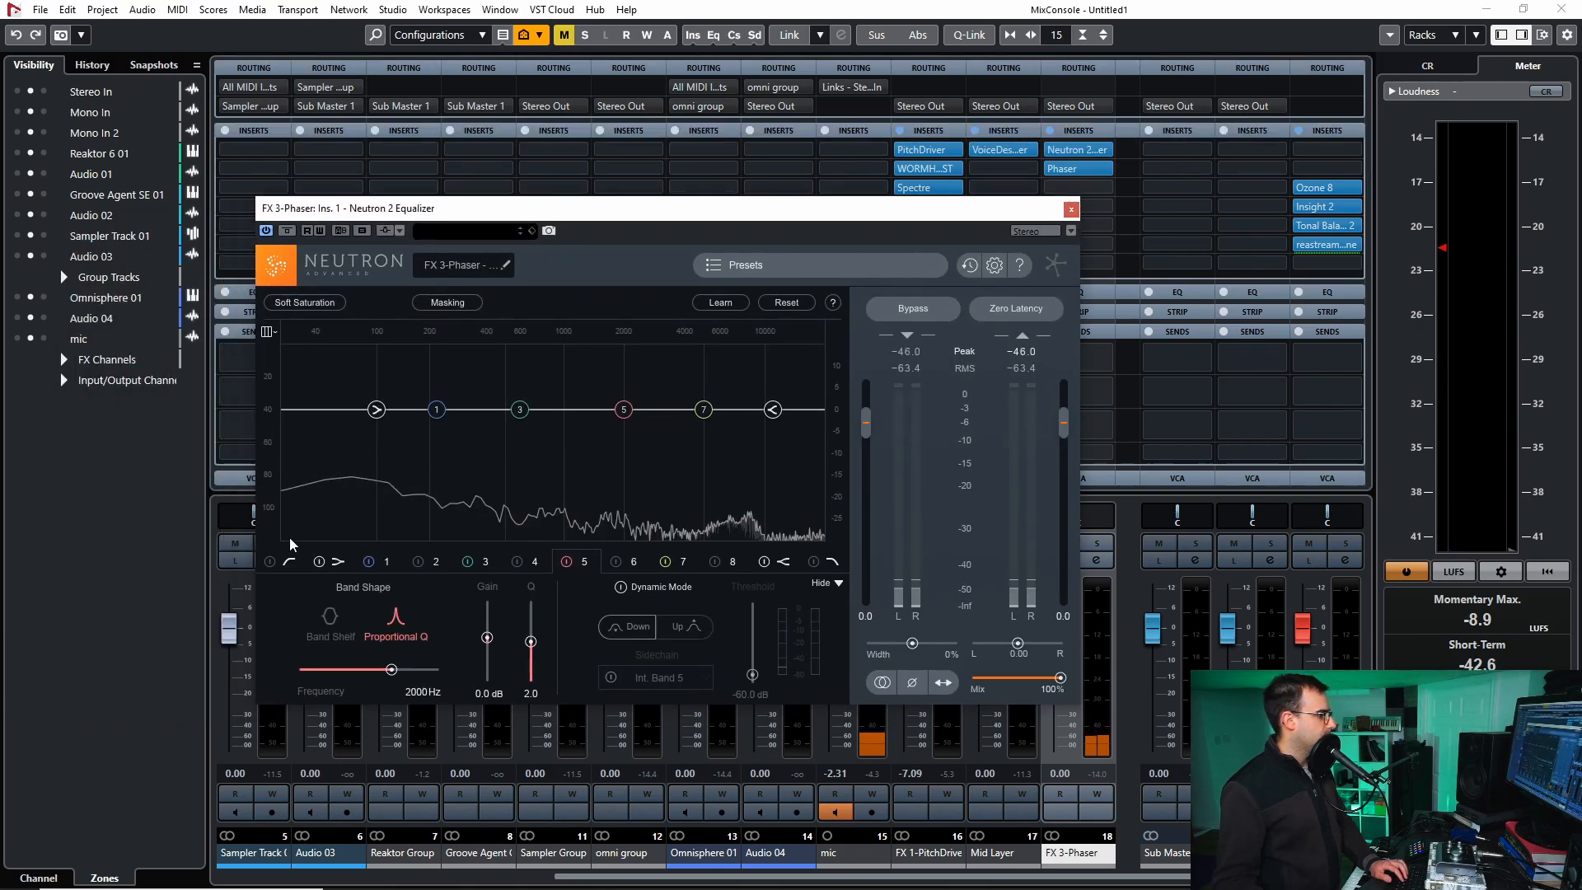
left_click(271, 562)
left_click_drag(311, 411, 616, 411)
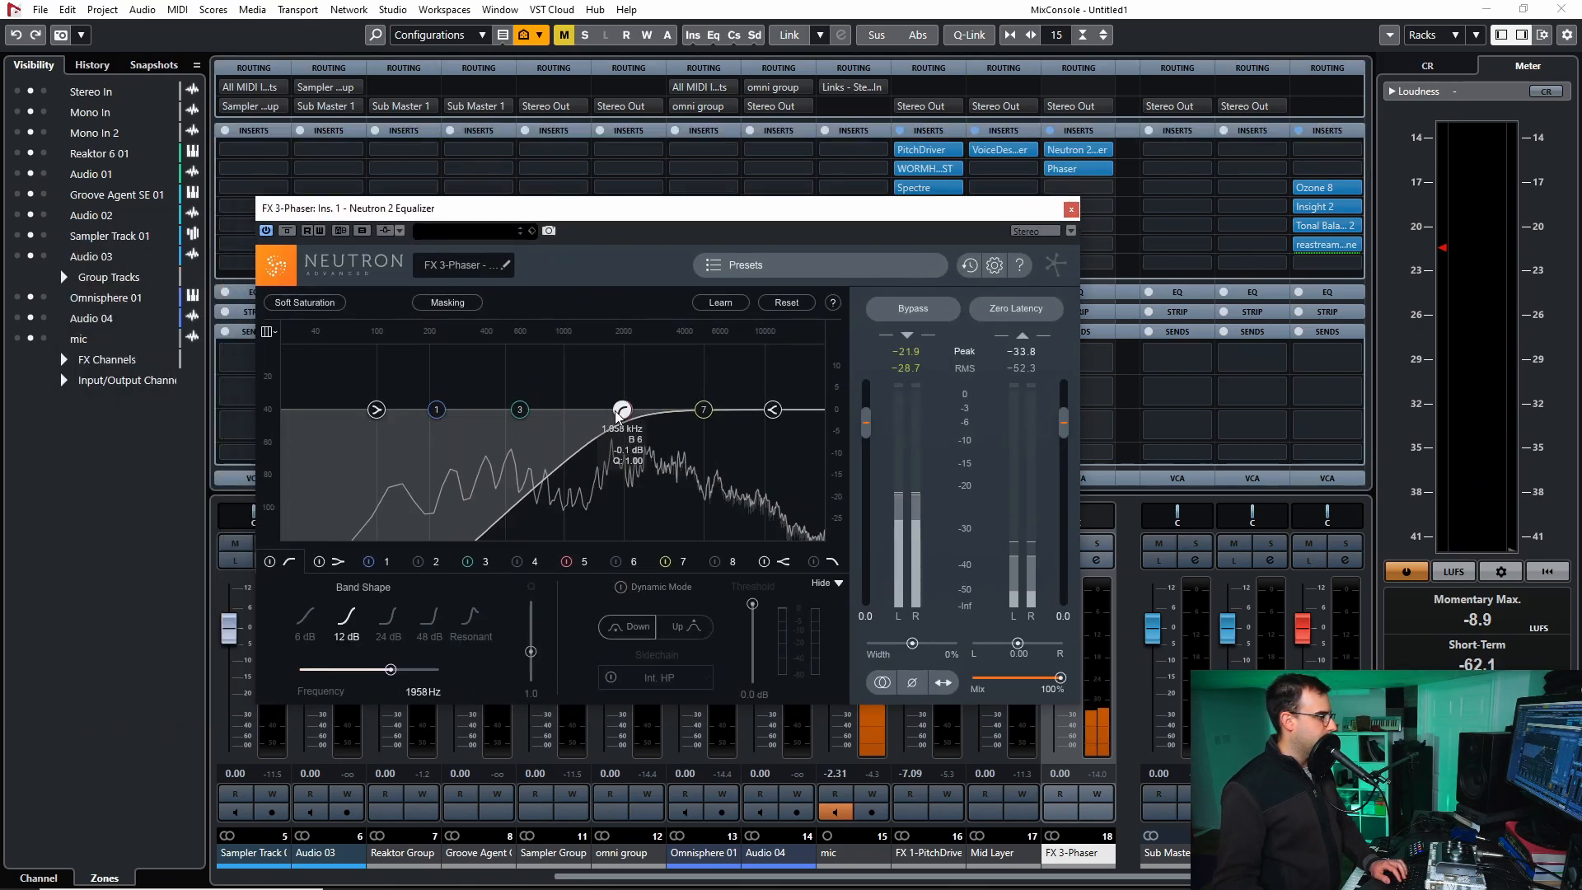
left_click(1072, 208)
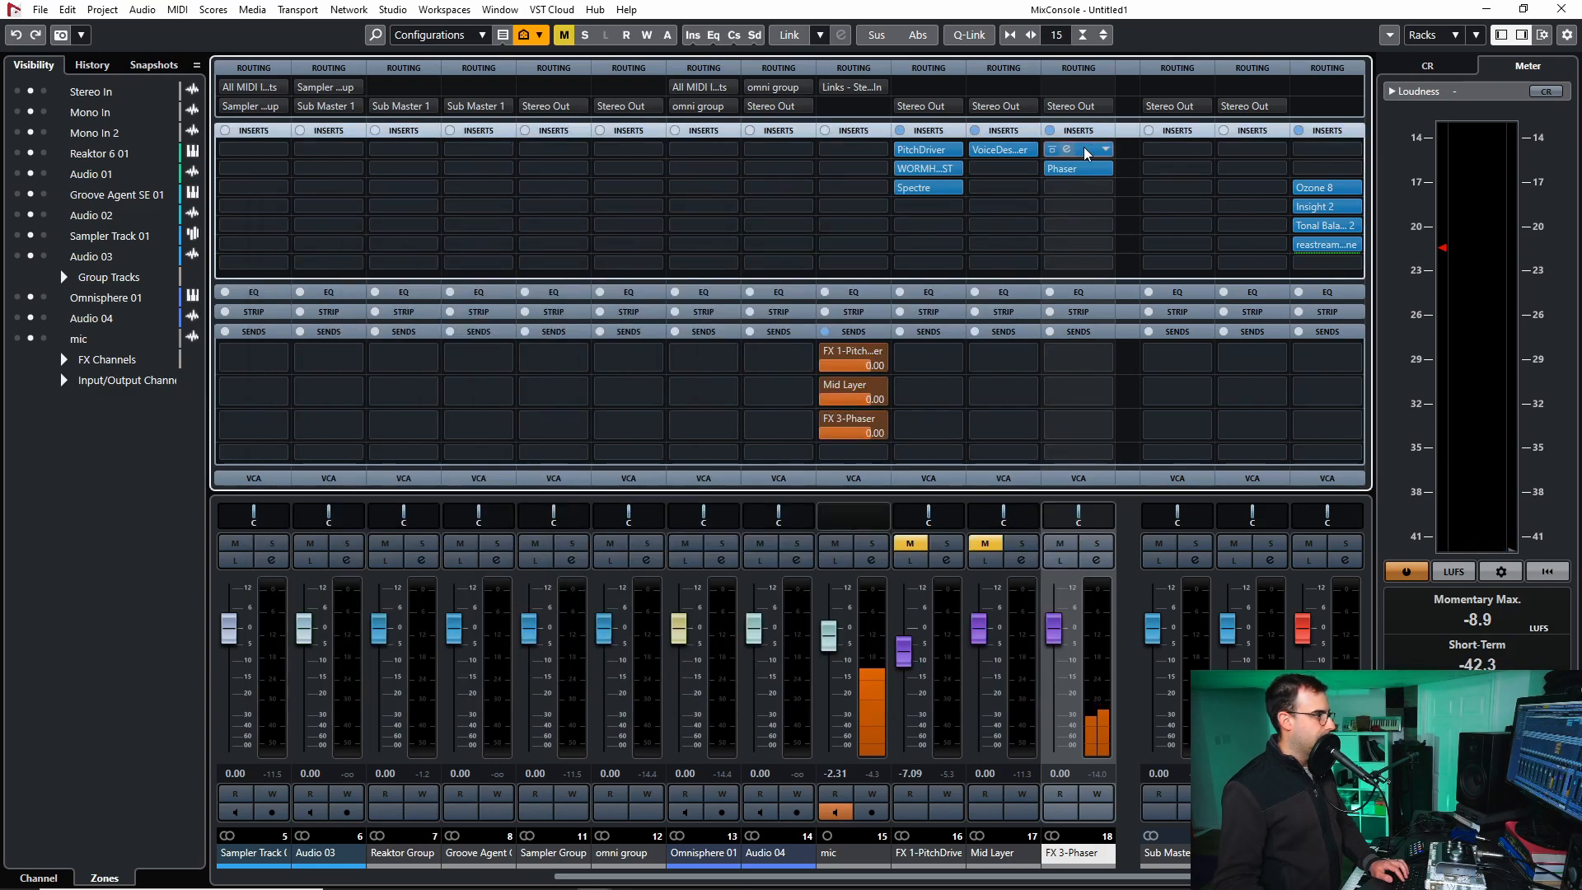
- Lower the high-pass frequency in FX 3-Phaser's Neutron 2 Equalizer to about 425 Hz and close the plug-in
left_click(1084, 147)
left_click_drag(390, 669, 367, 674)
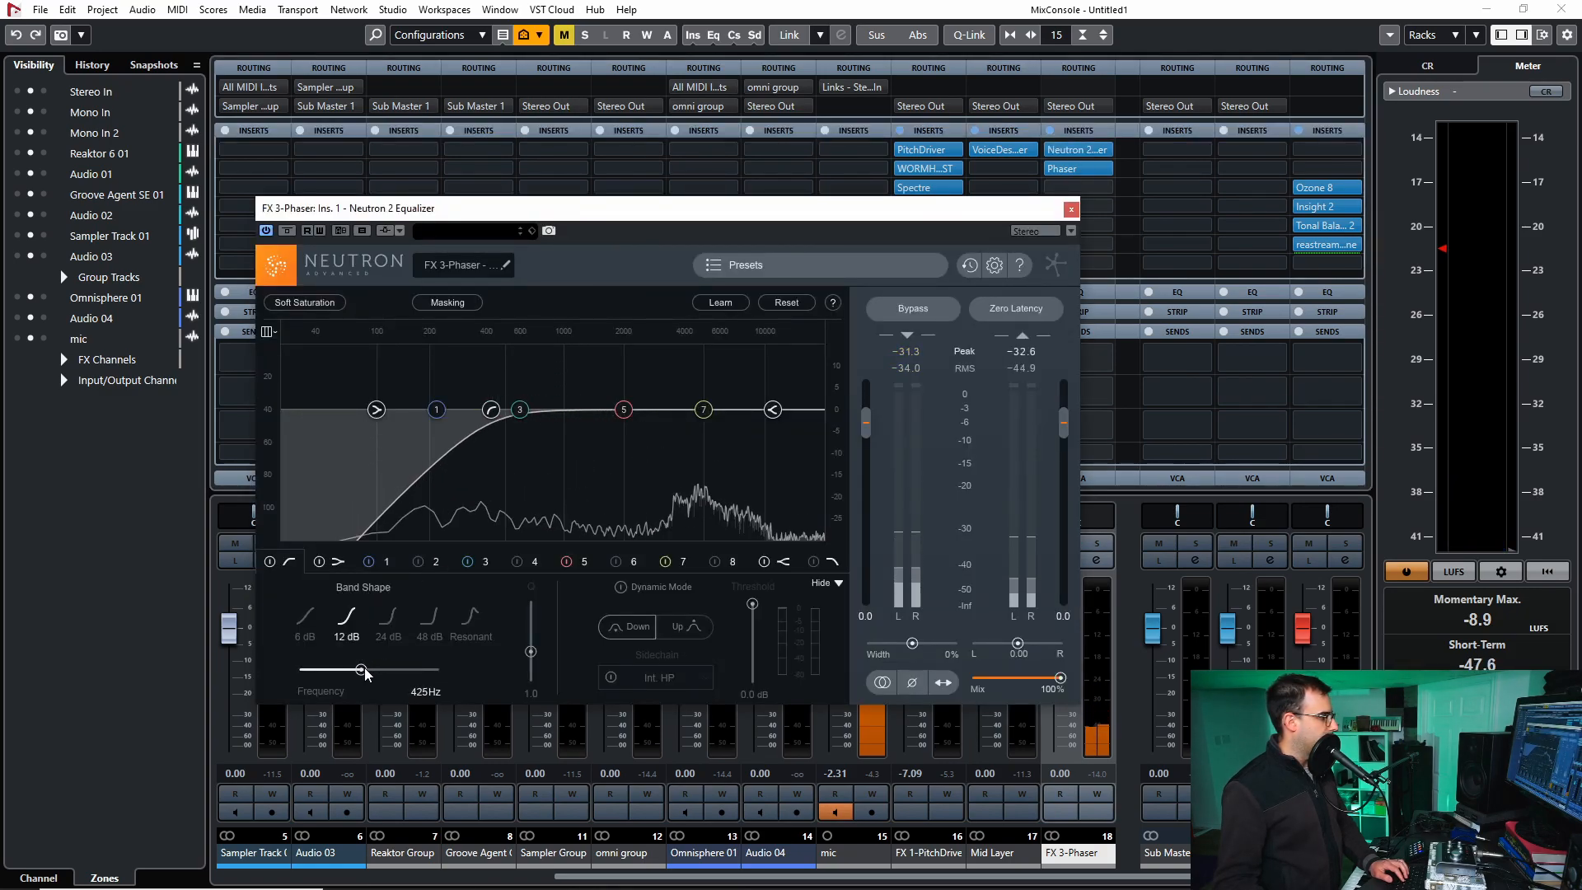
left_click(1072, 208)
- Set the Phaser's tempo-synced rate on FX 3-Phaser to 1/16 and close the plug-in
left_click(1079, 170)
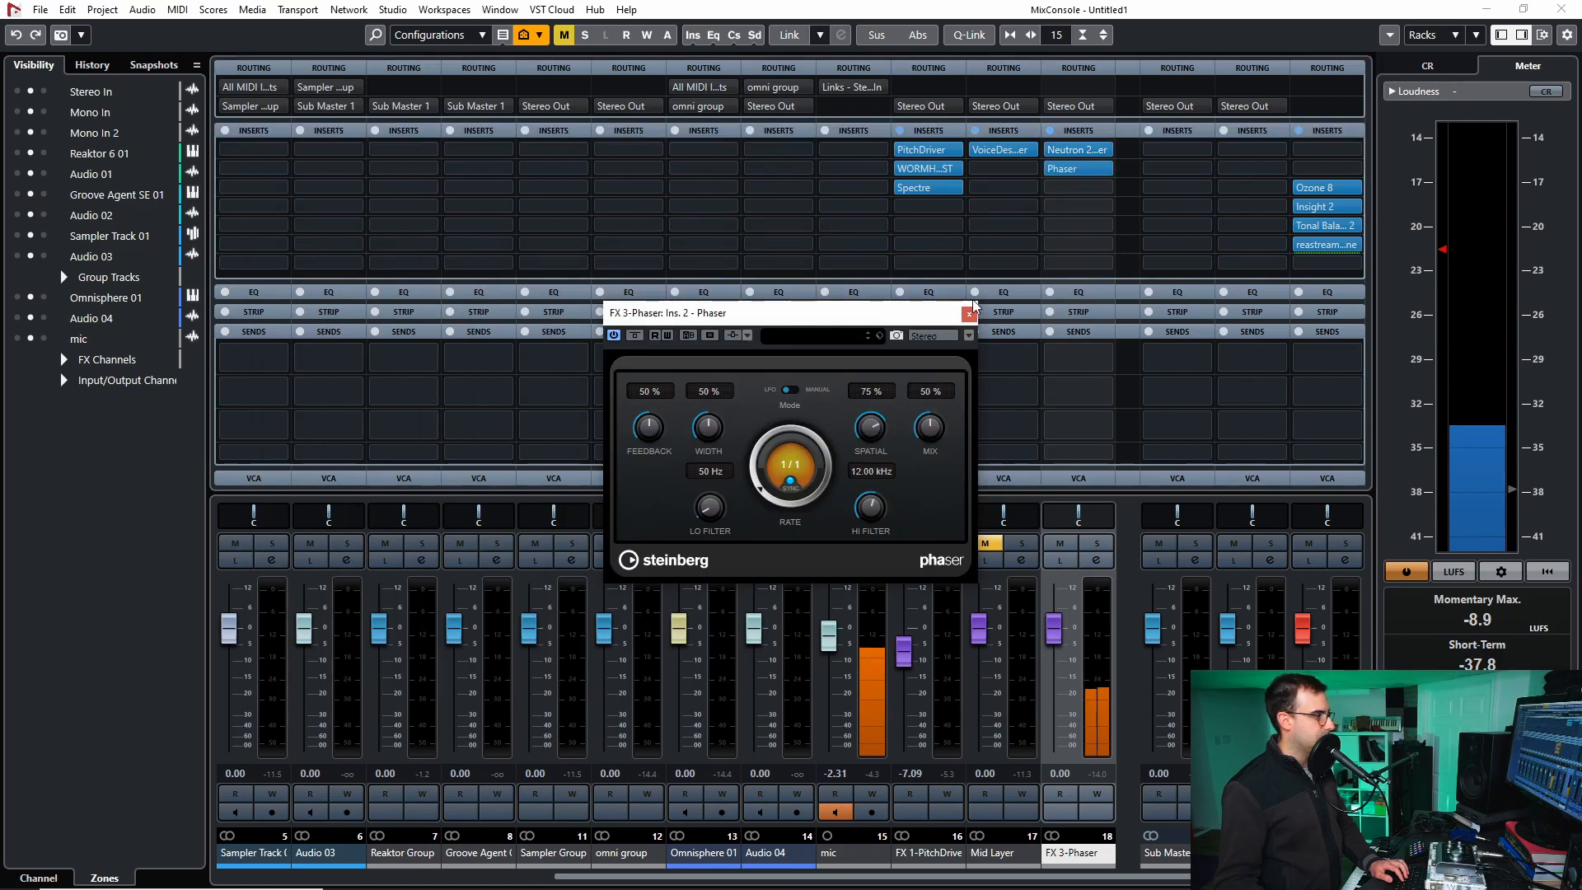
left_click(793, 466)
left_click(824, 501)
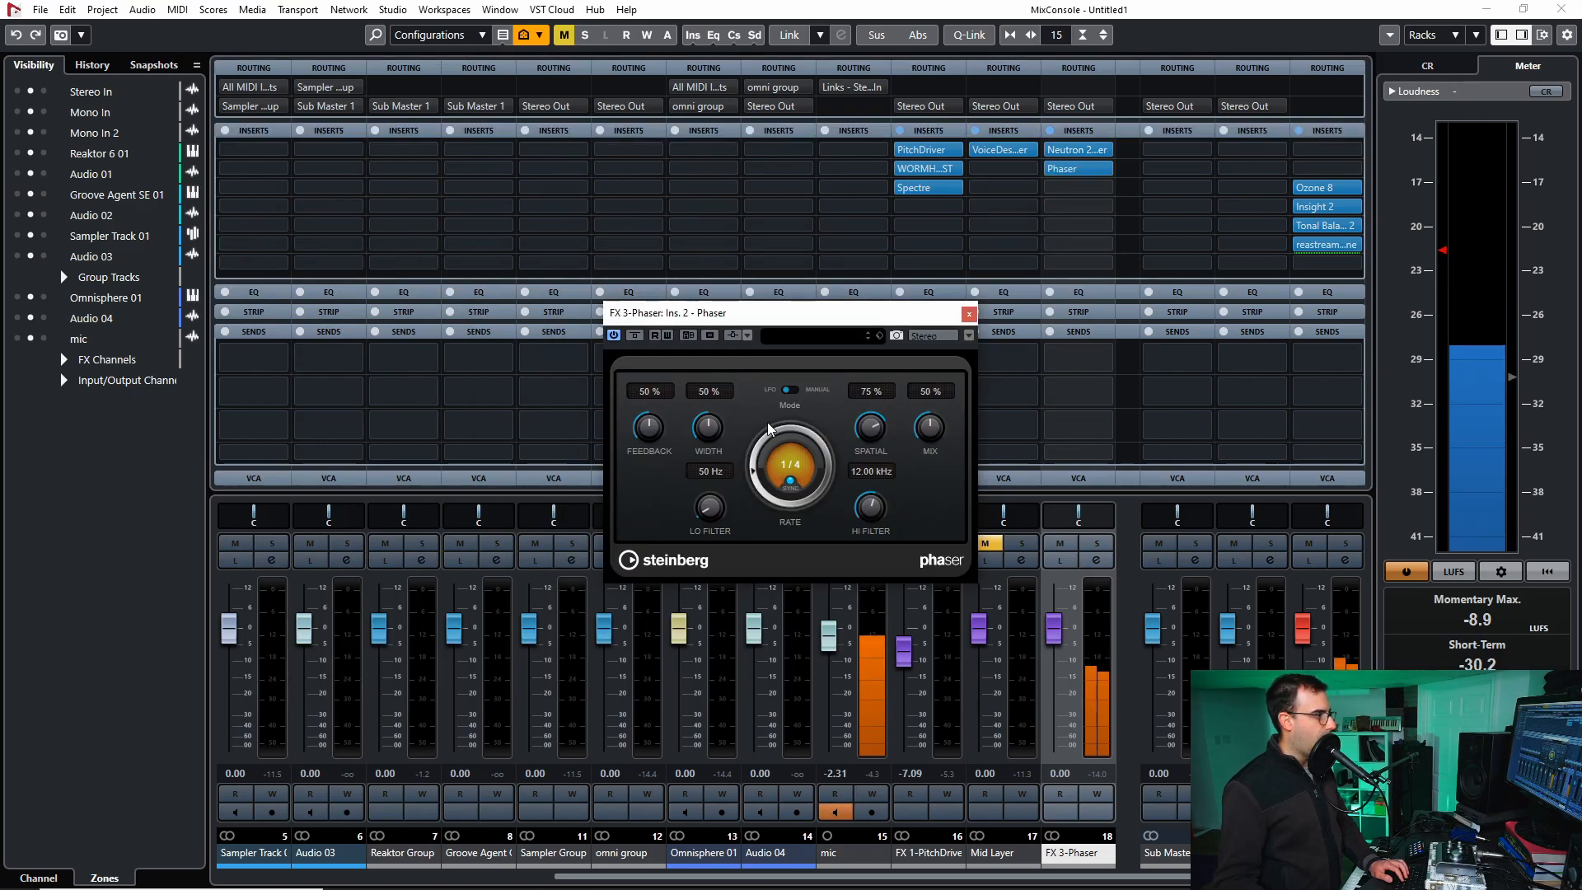
left_click_drag(771, 422, 755, 449)
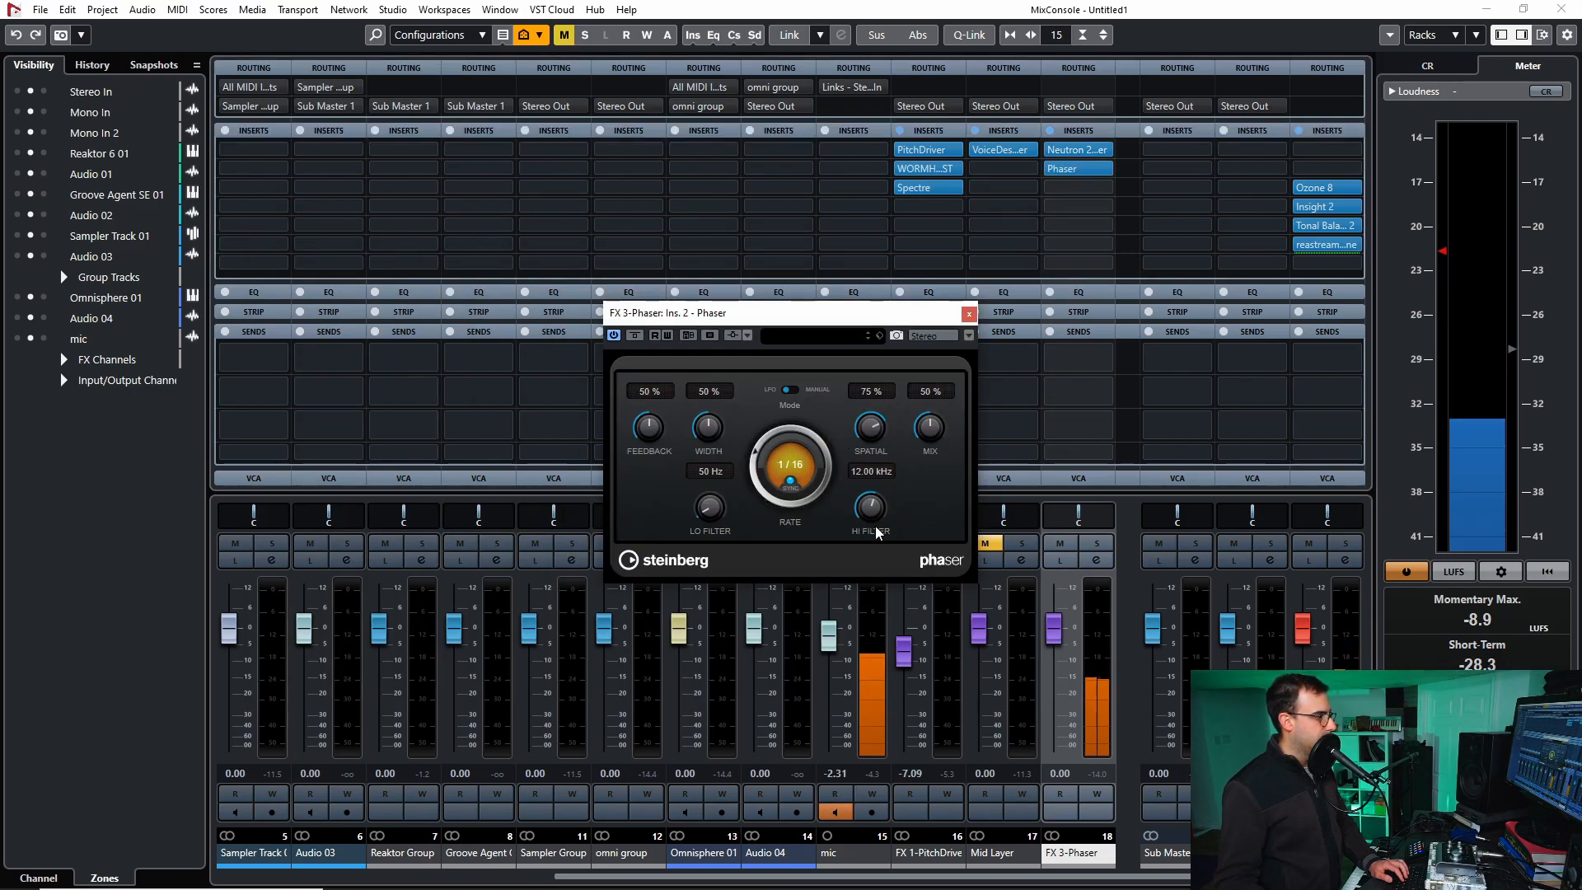
left_click(969, 314)
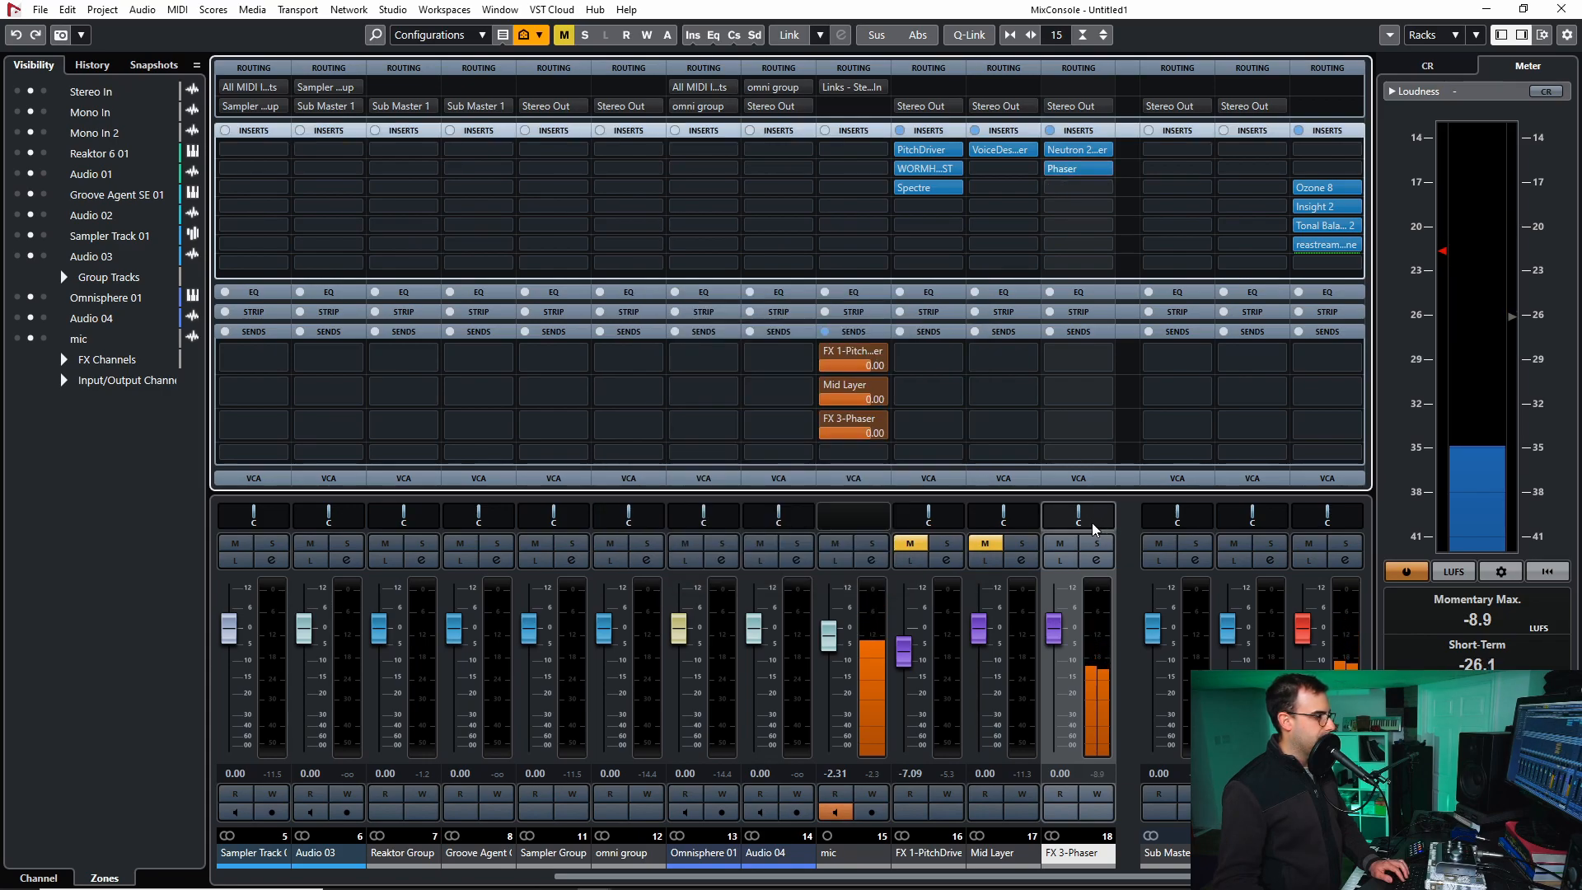
- Turn off the Phaser's tempo sync and set rate to about 4.9 Hz, mix 55%, feedback 45% and width 39%
left_click(1081, 167)
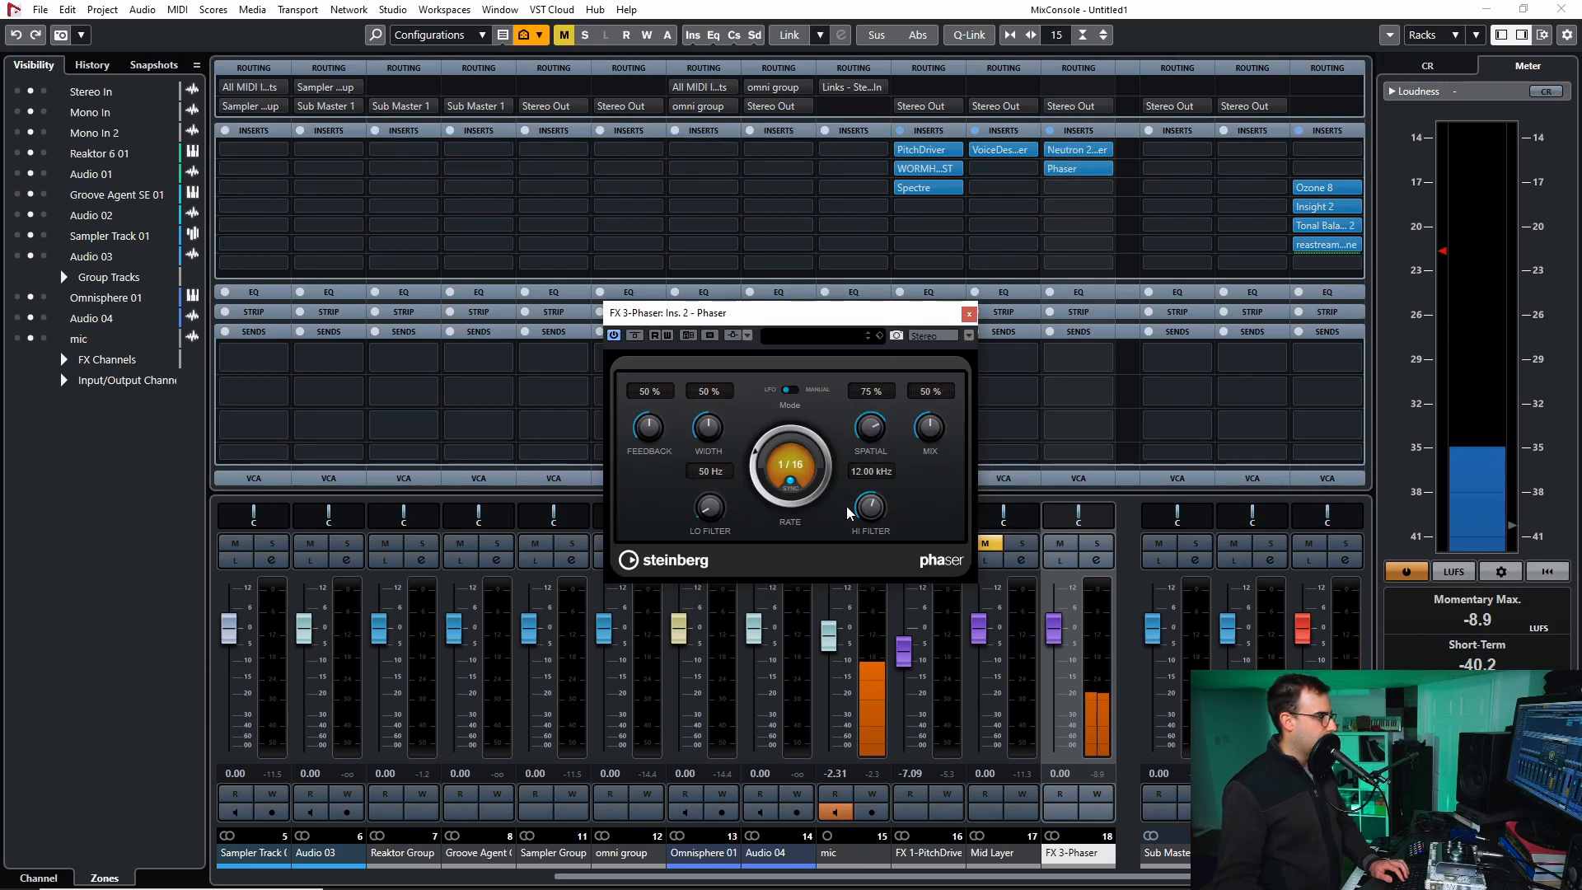
left_click(791, 482)
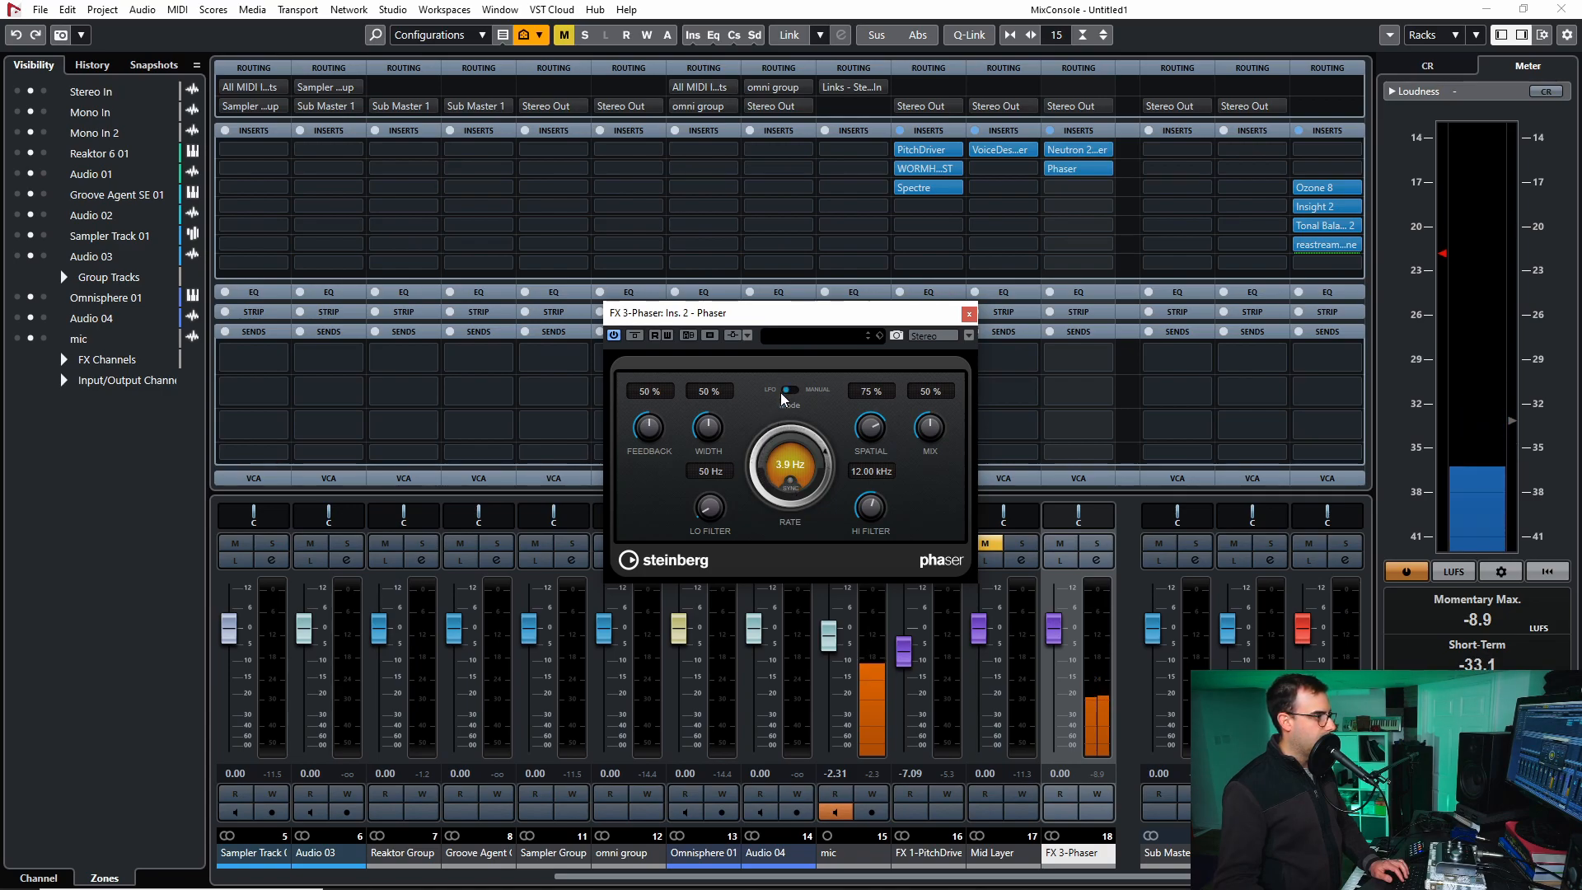
left_click_drag(931, 428, 931, 420)
left_click_drag(779, 426, 780, 419)
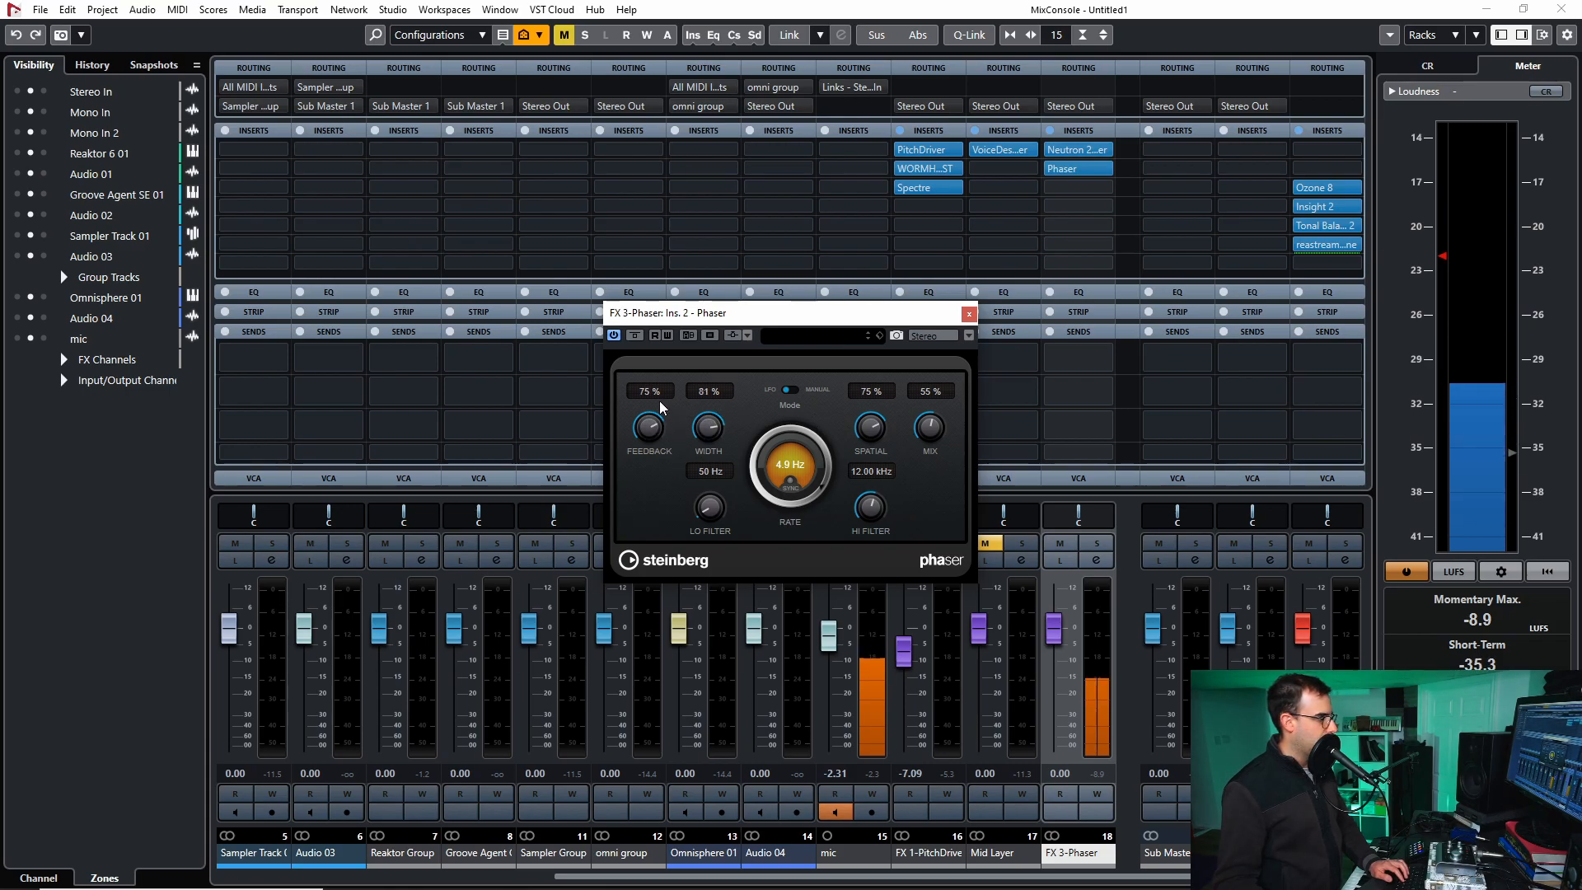
left_click_drag(647, 421, 704, 483)
left_click_drag(639, 414, 639, 423)
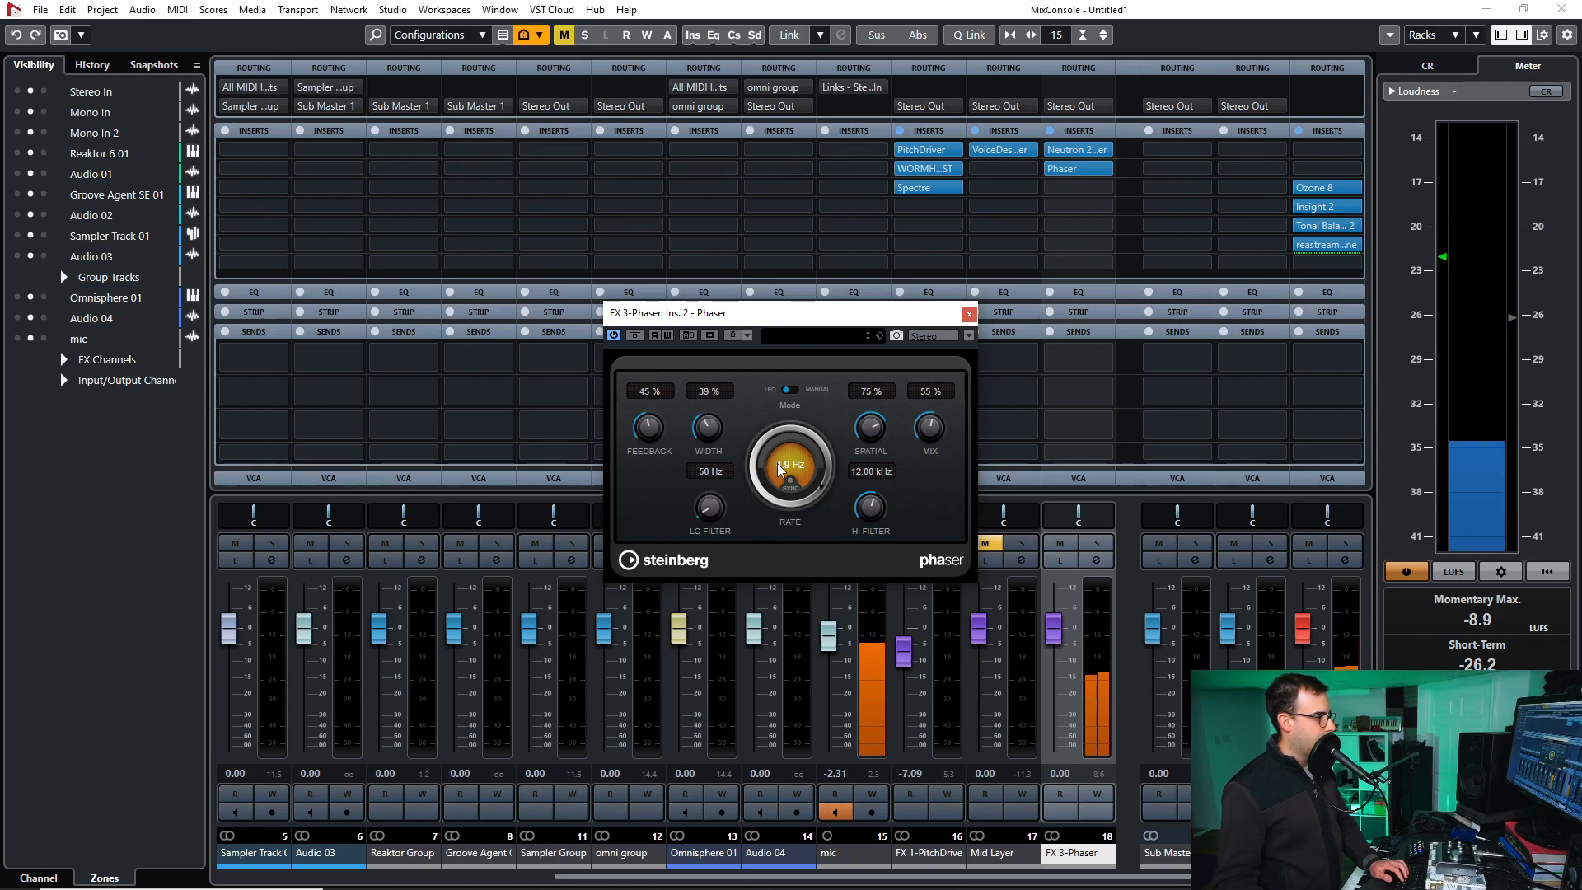
- Set the Phaser to about 8% feedback, 86% spatial, 84% mix, 367 Hz low filter, 7.39 kHz high filter and 5.0 Hz rate
left_click_drag(871, 427, 908, 445)
left_click_drag(863, 556, 862, 562)
left_click_drag(704, 507, 629, 478)
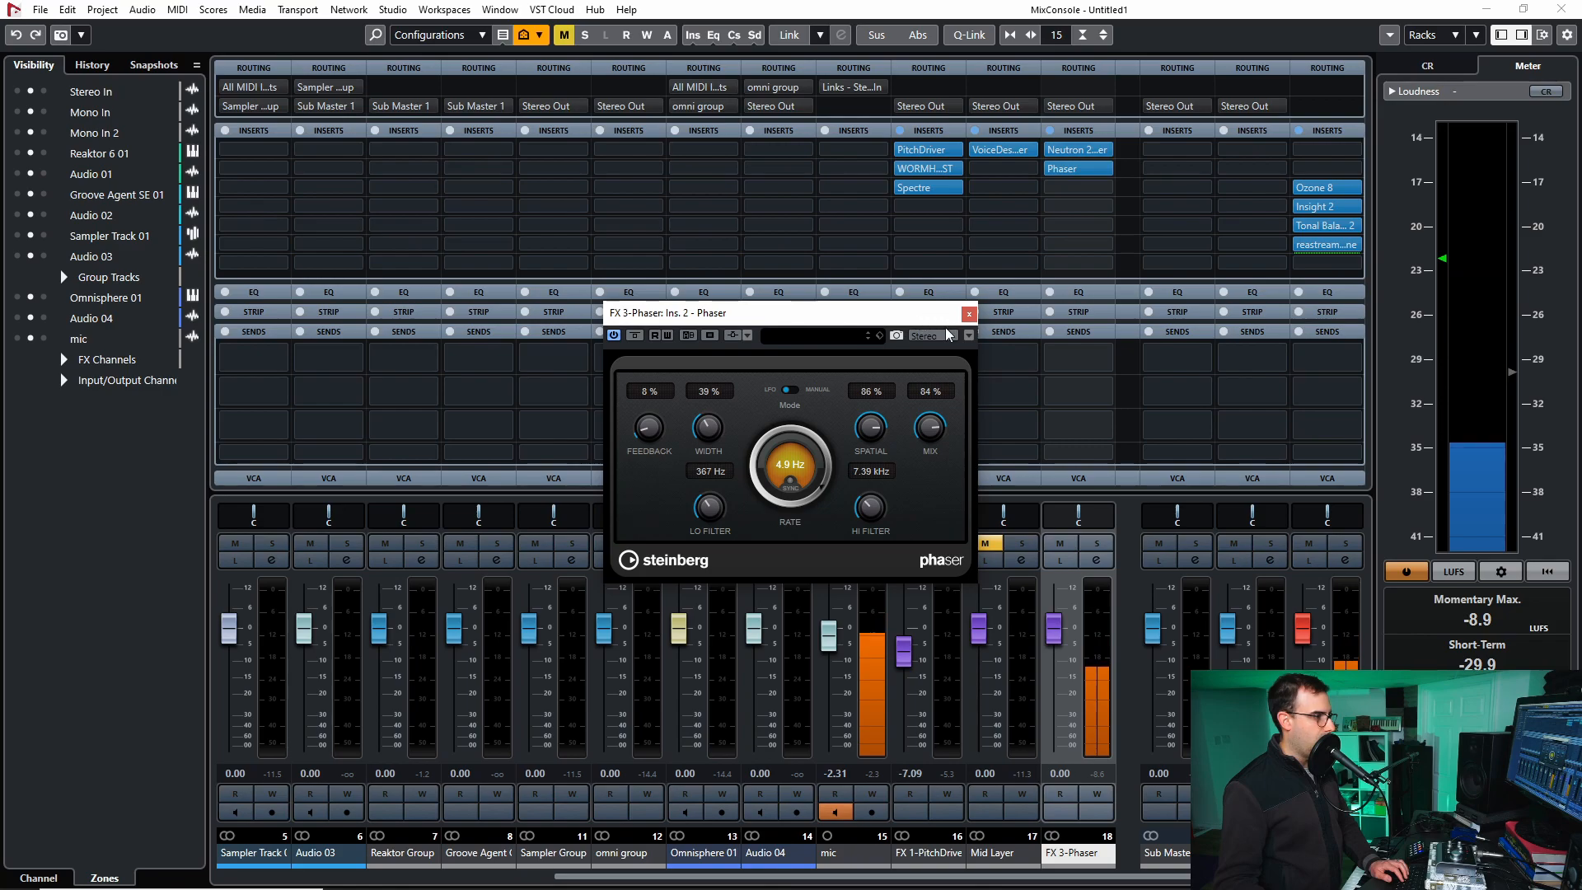
left_click_drag(790, 464, 791, 460)
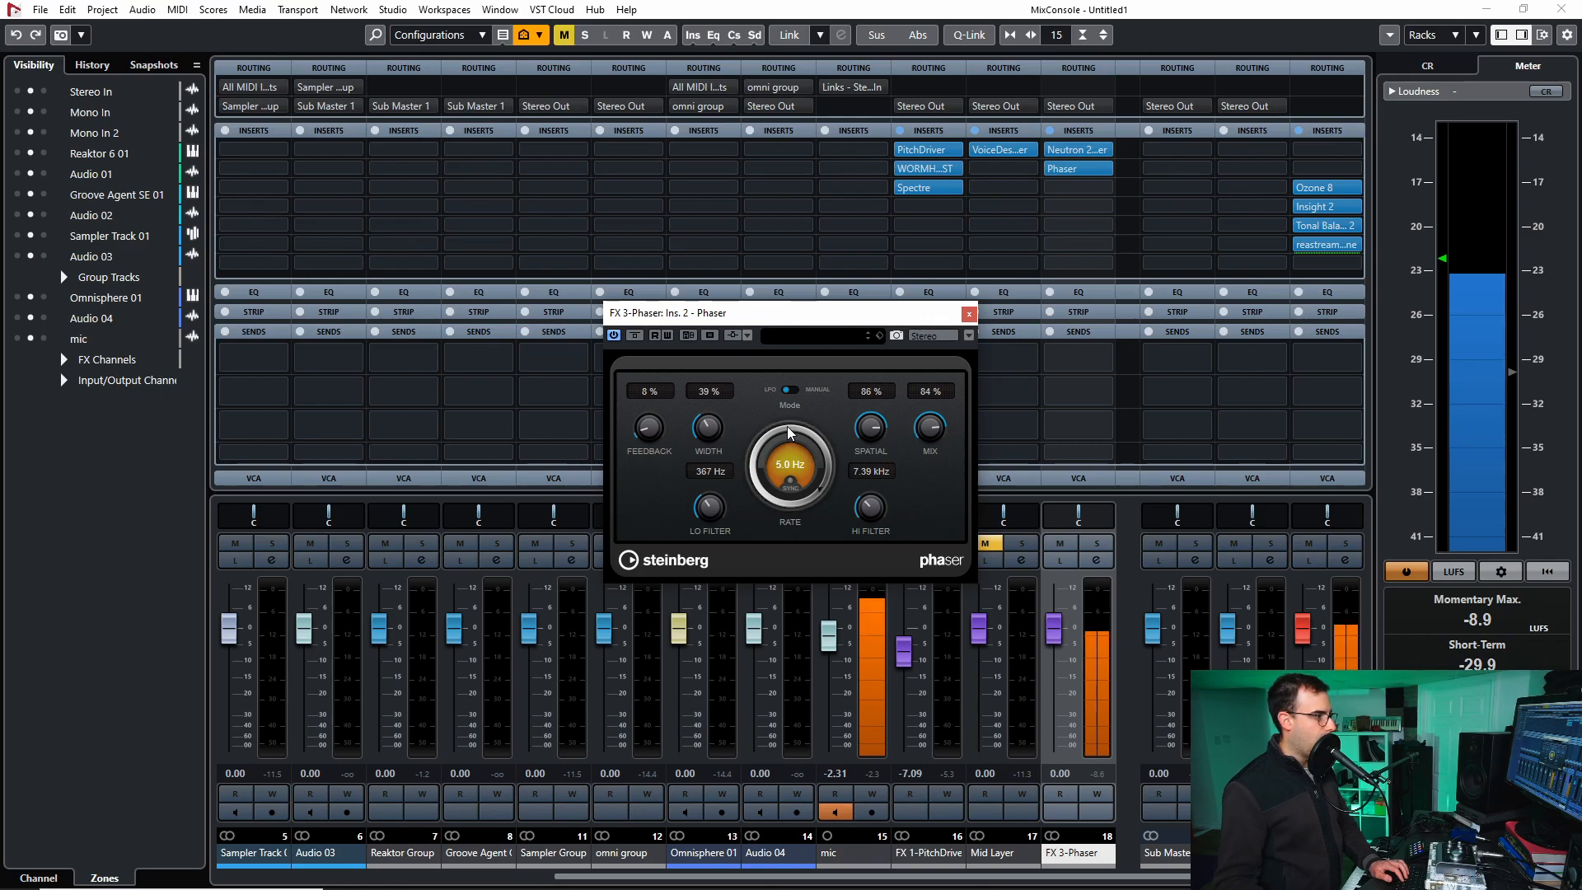
left_click(969, 314)
- Insert iZotope Trash 2 in the third slot of FX 3-Phaser with the Amp Drainer distortion as Stage 1, and close it
left_click(1083, 191)
type("trash")
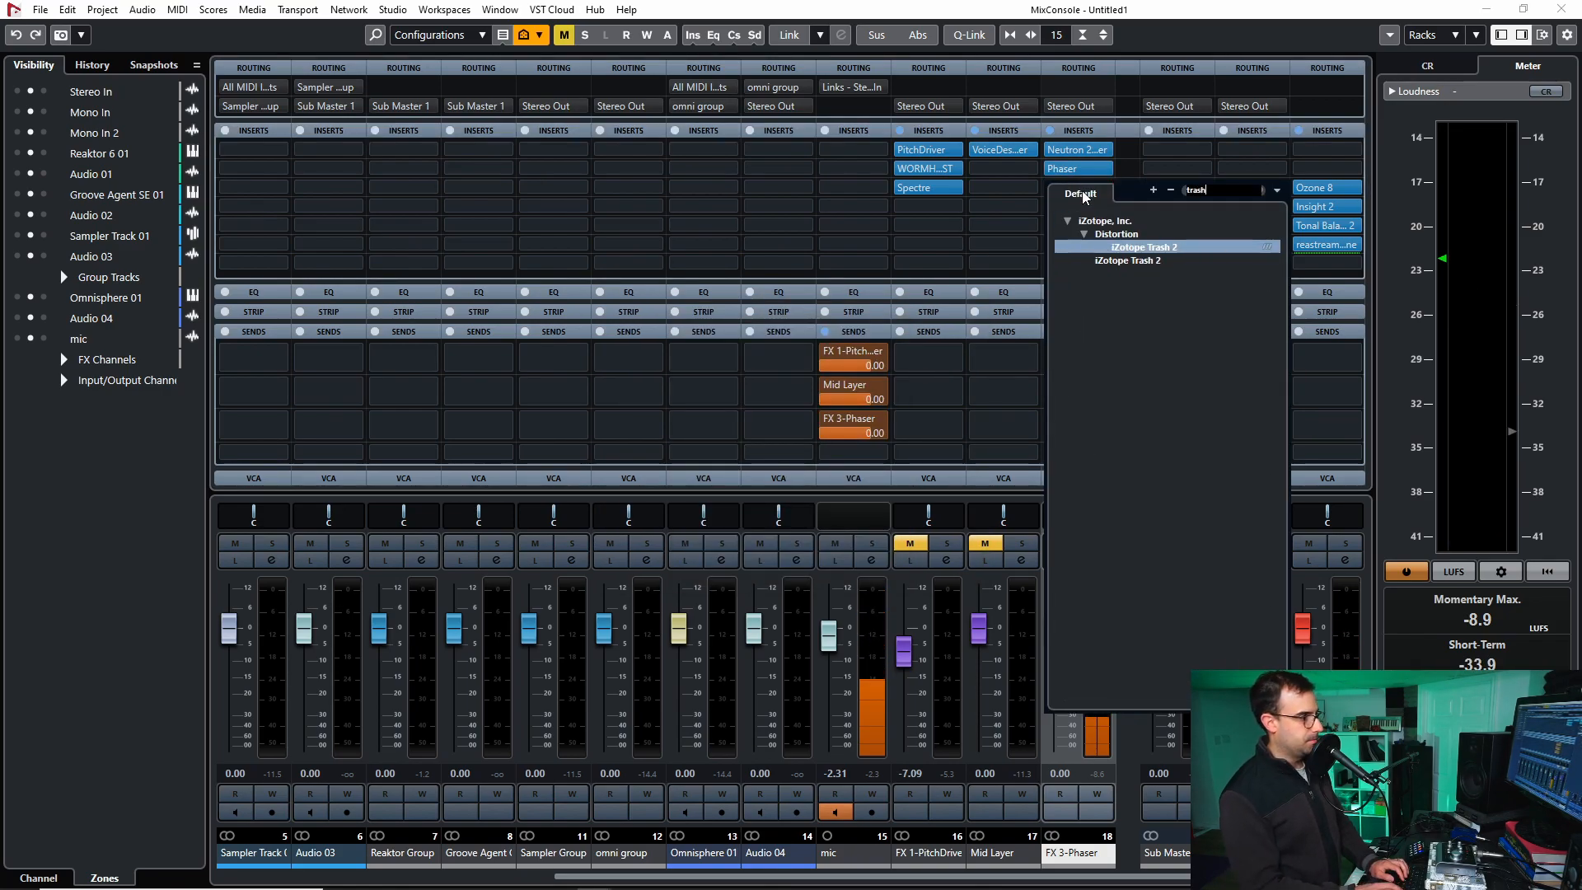
key("Return")
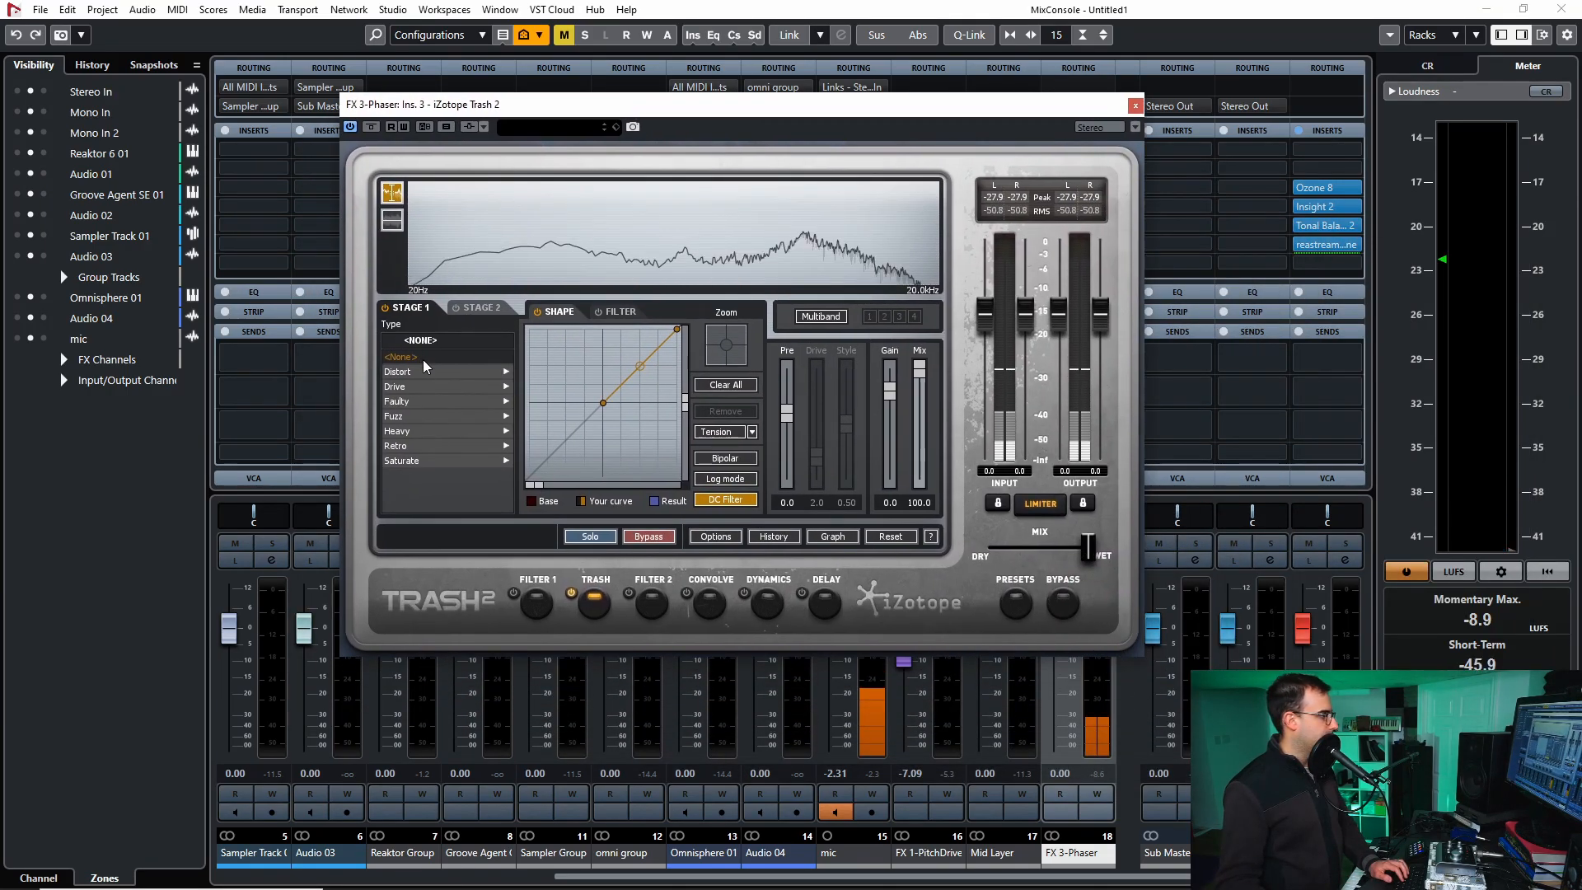
left_click(442, 359)
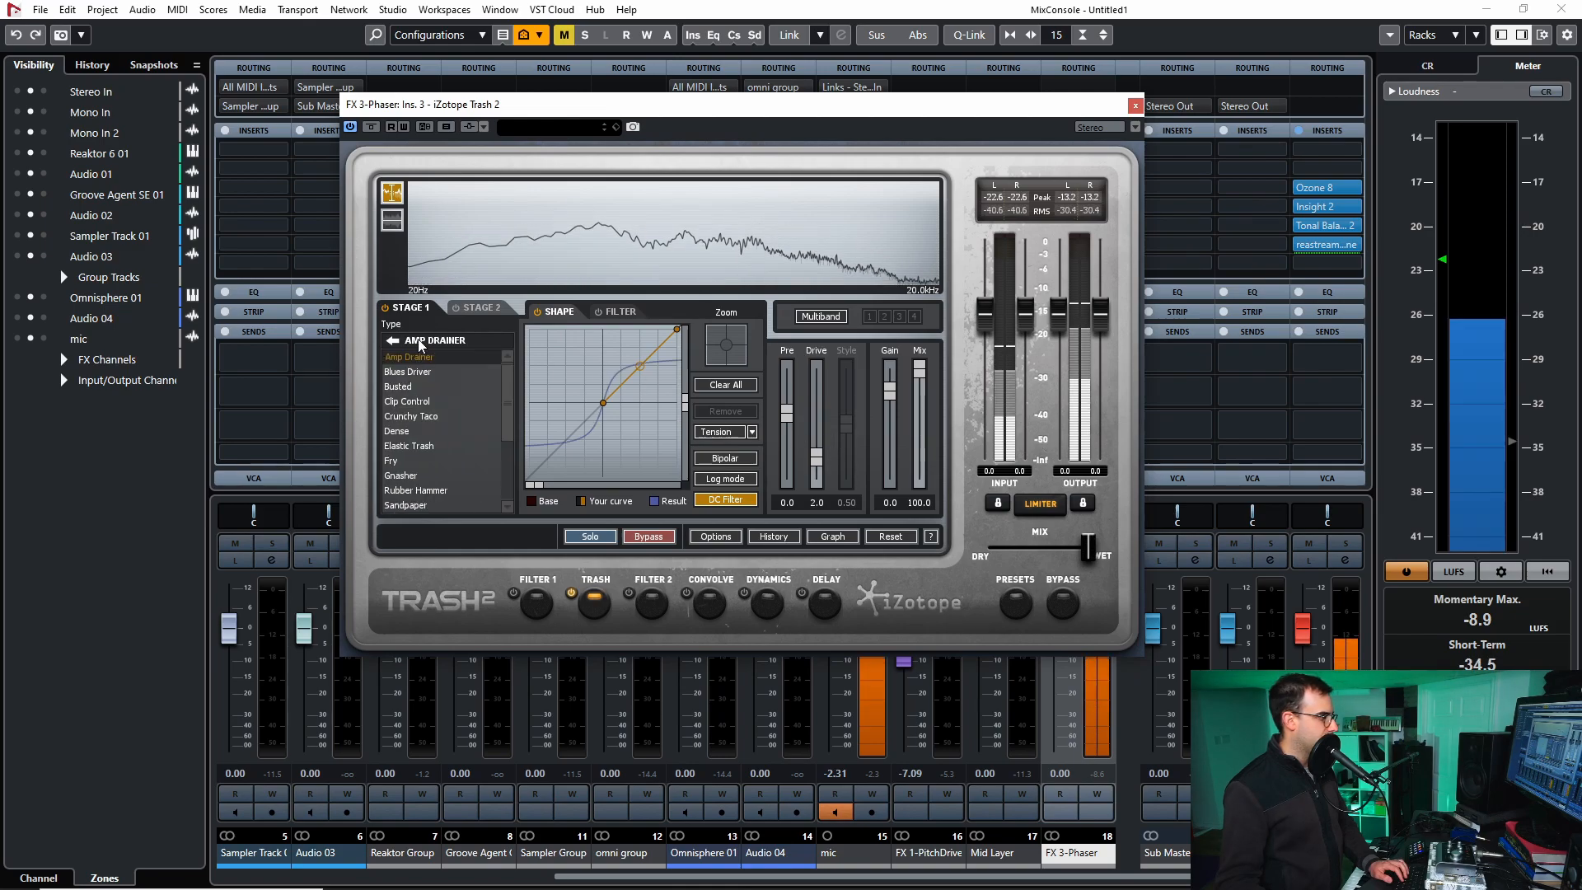
left_click(1136, 106)
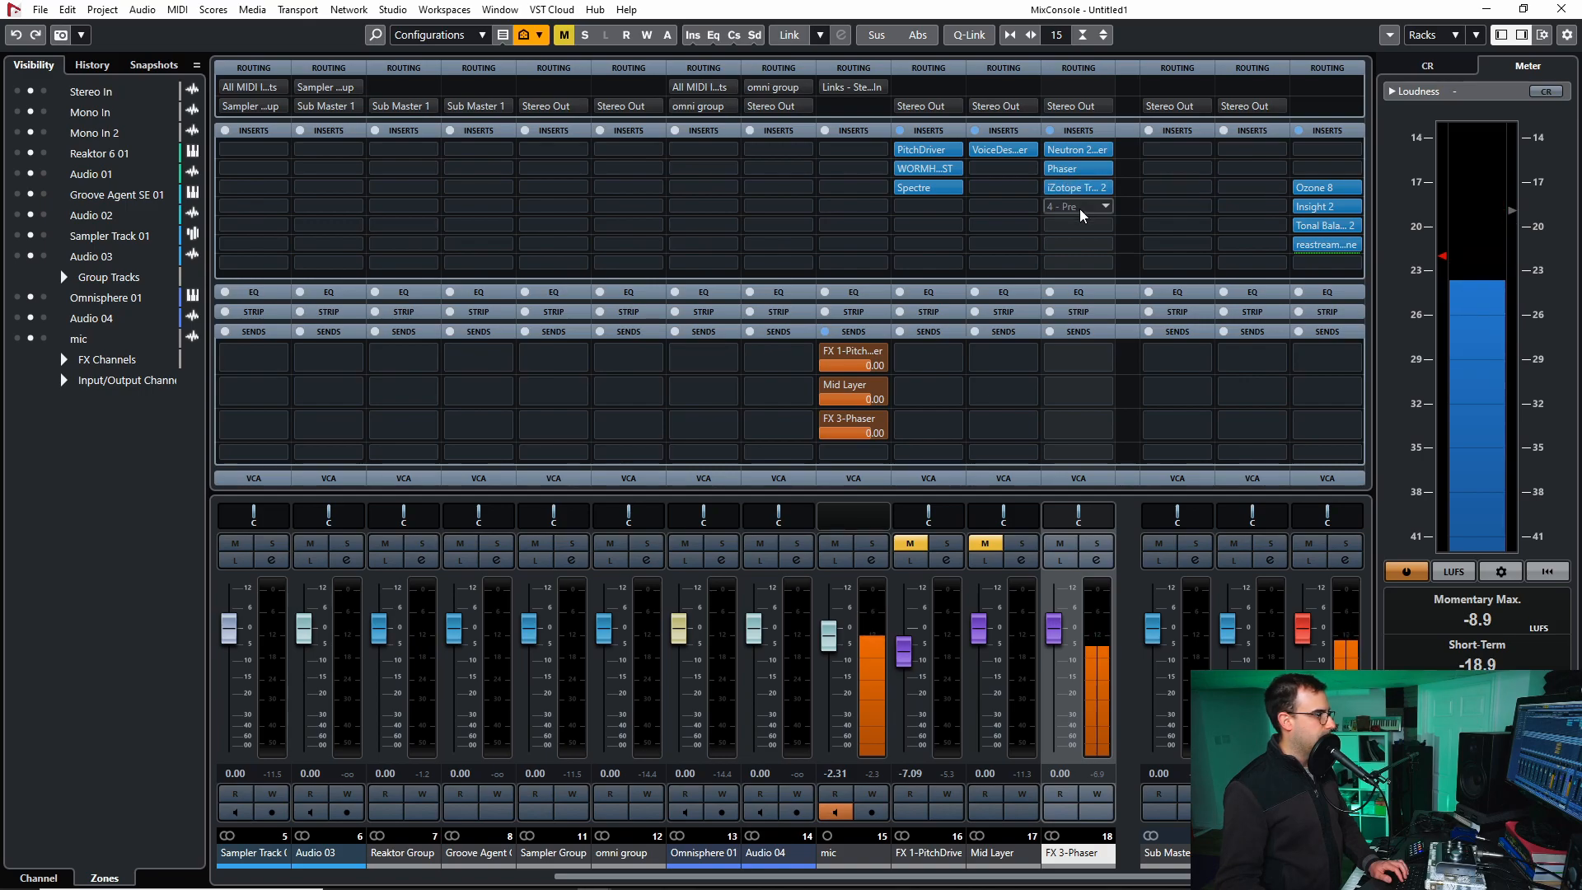
- Insert PitchDriver in the fourth slot of FX 3-Phaser, raise its detune and spatial amounts, and close it
left_click(1080, 208)
type("pitch")
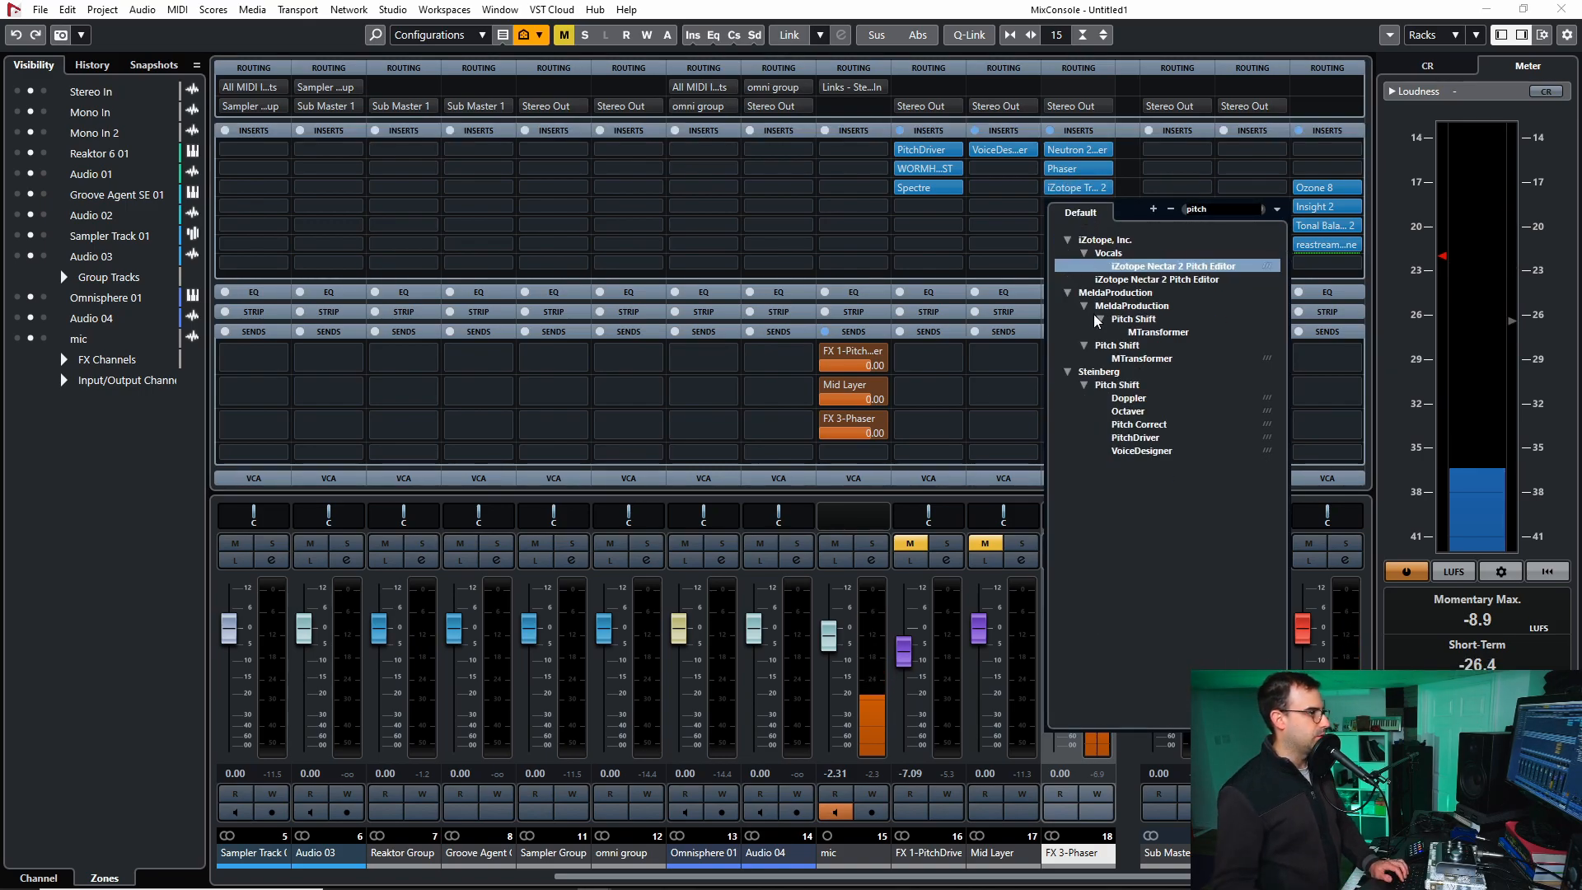
left_click(1146, 437)
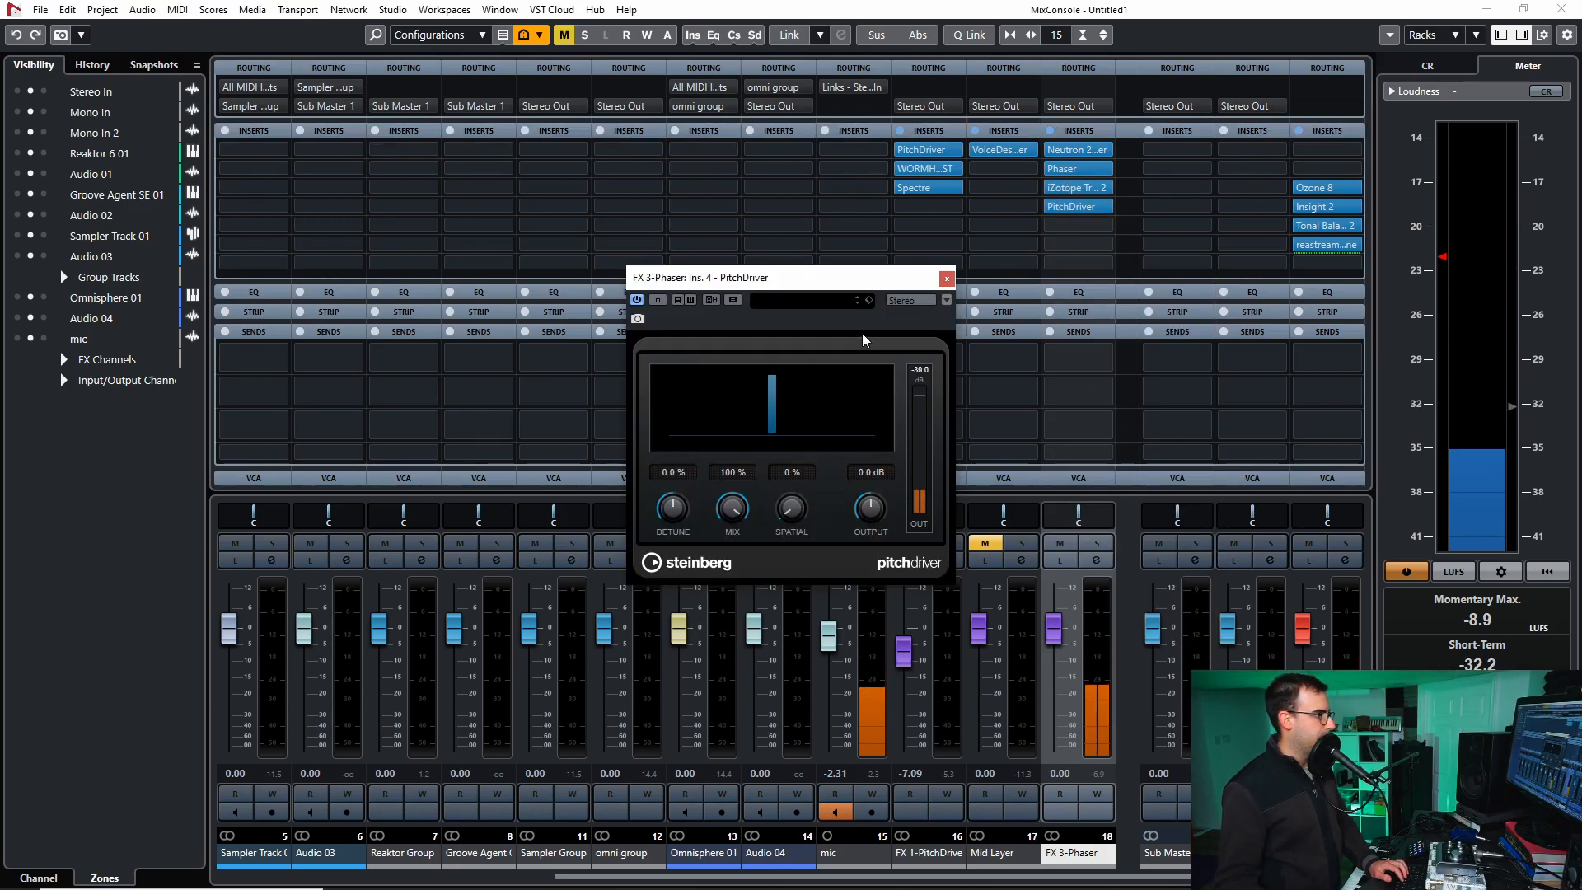
left_click_drag(670, 507, 677, 467)
left_click_drag(787, 511, 816, 366)
left_click(947, 279)
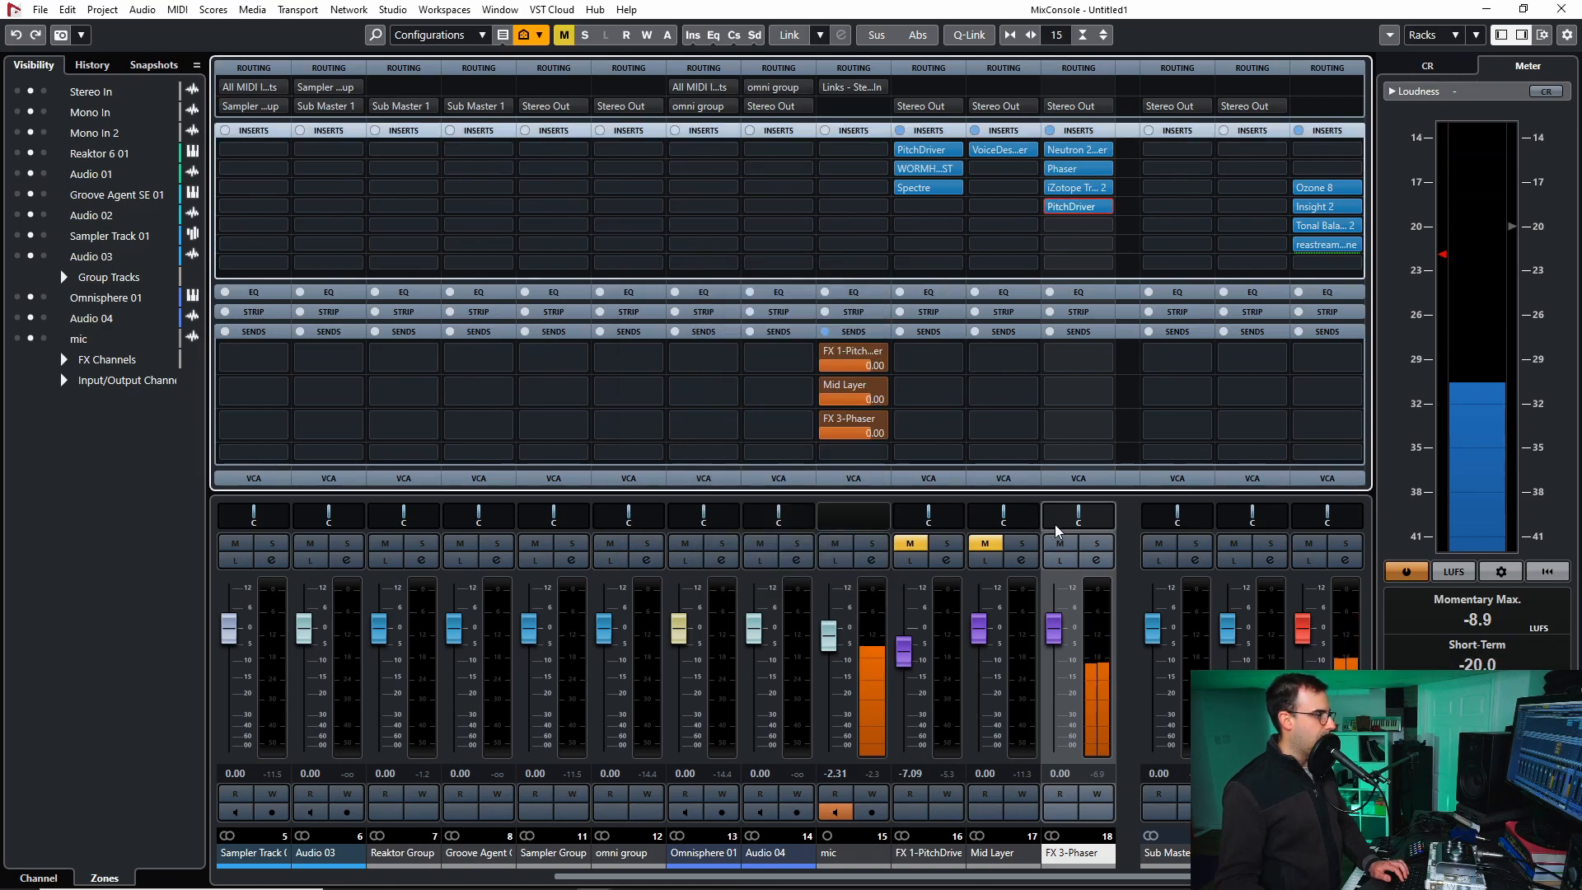
- Compare the mic with its effect layers using mutes and solos, leaving FX 1-PitchDriver, Mid Layer and FX 3-Phaser unmuted
left_click(987, 544)
left_click(913, 544)
left_click(1062, 544)
left_click(948, 544)
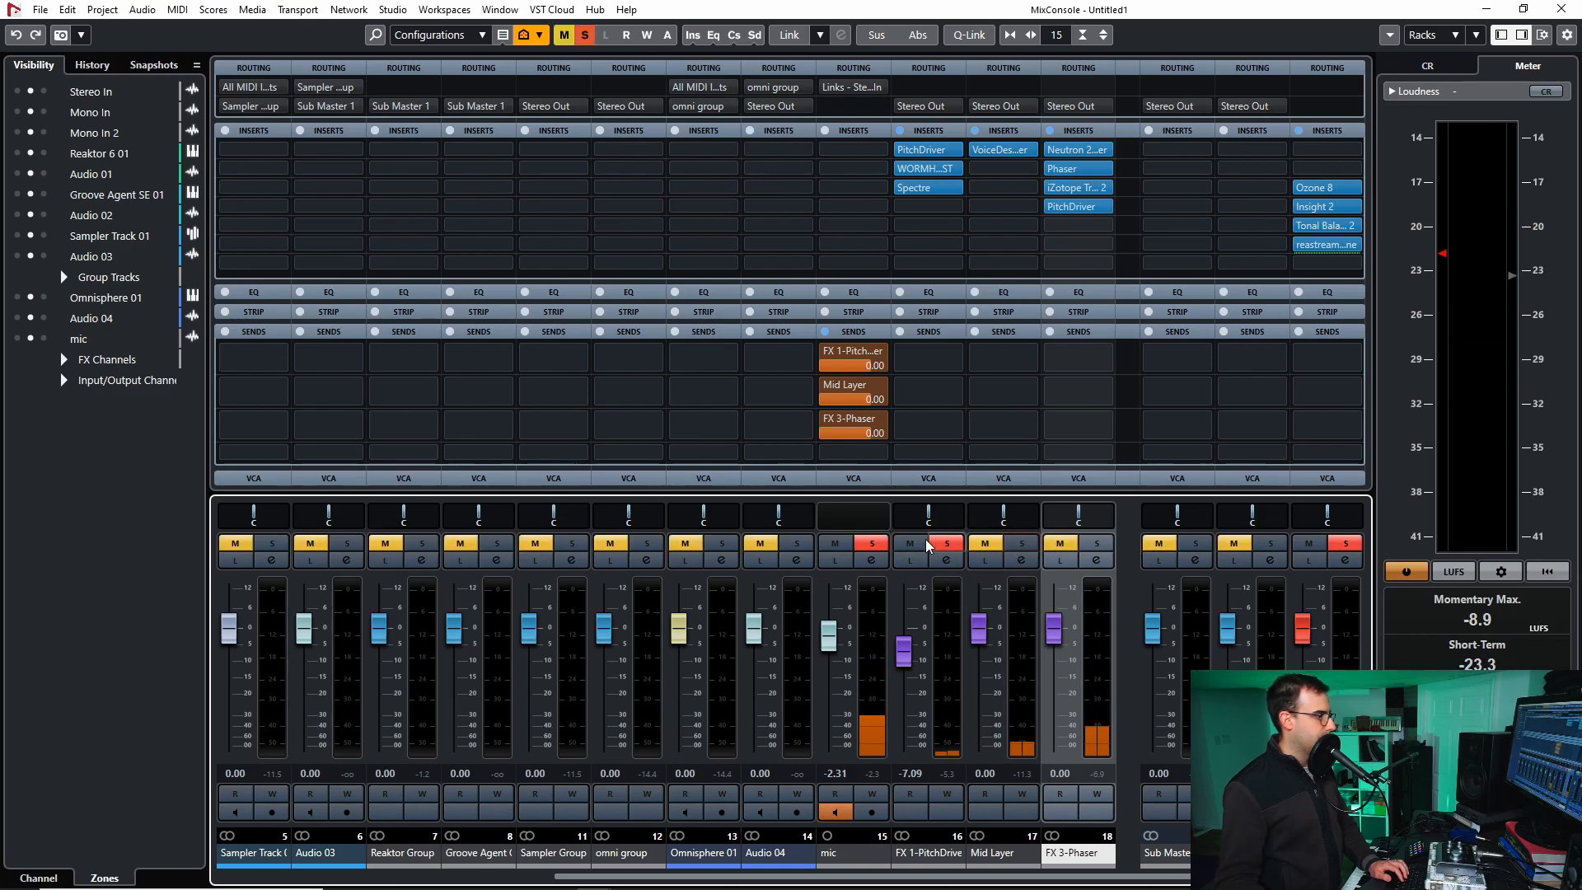
left_click(940, 544)
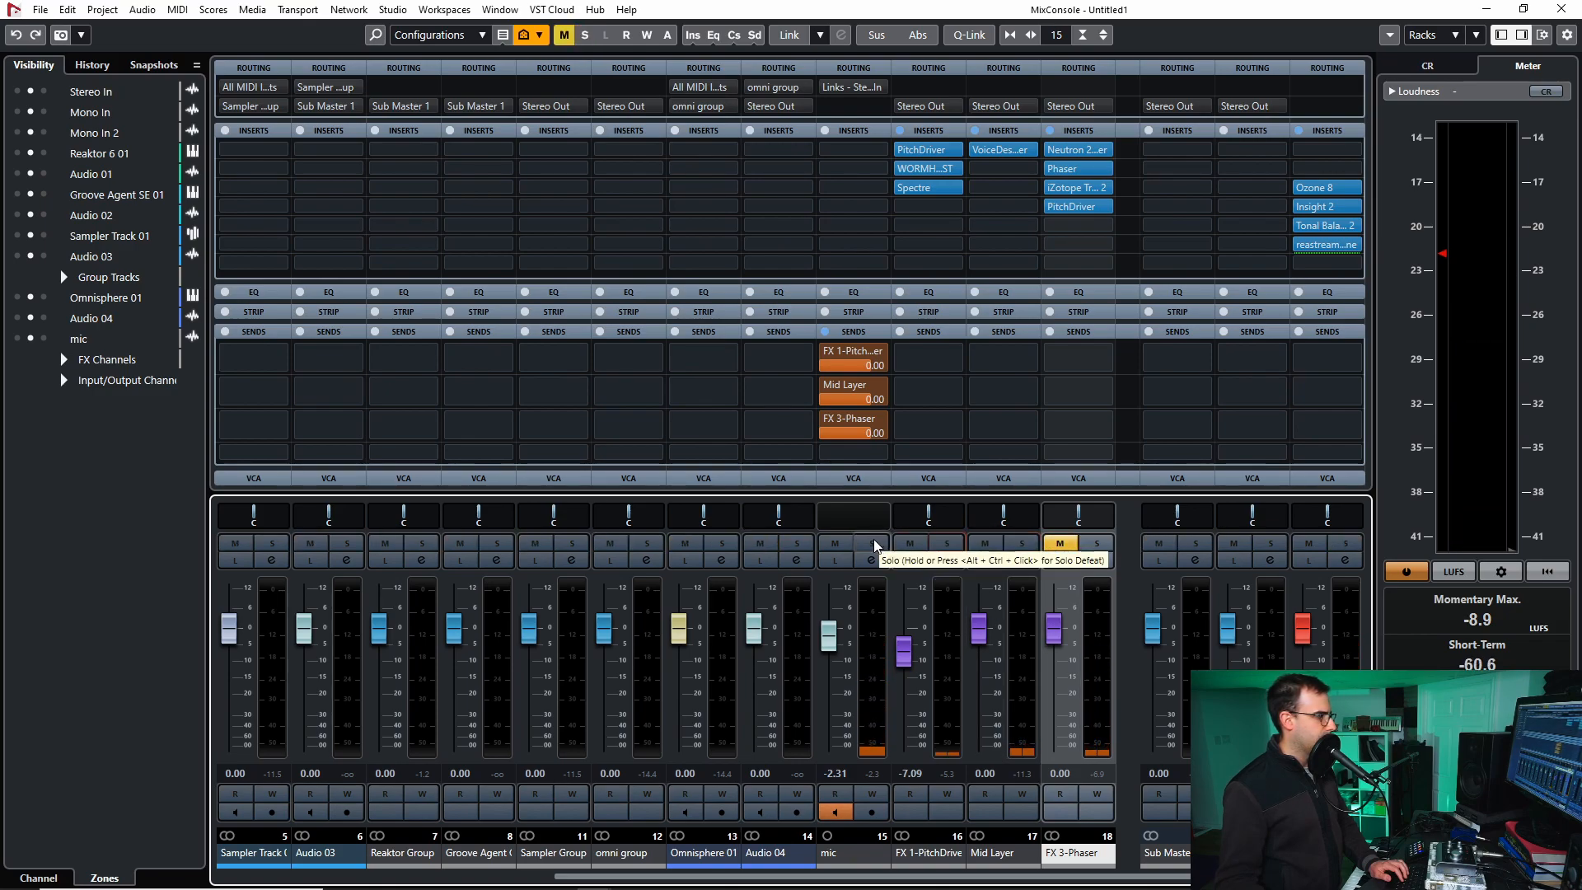
left_click(875, 544)
left_click(947, 546)
left_click(915, 543)
left_click(987, 542)
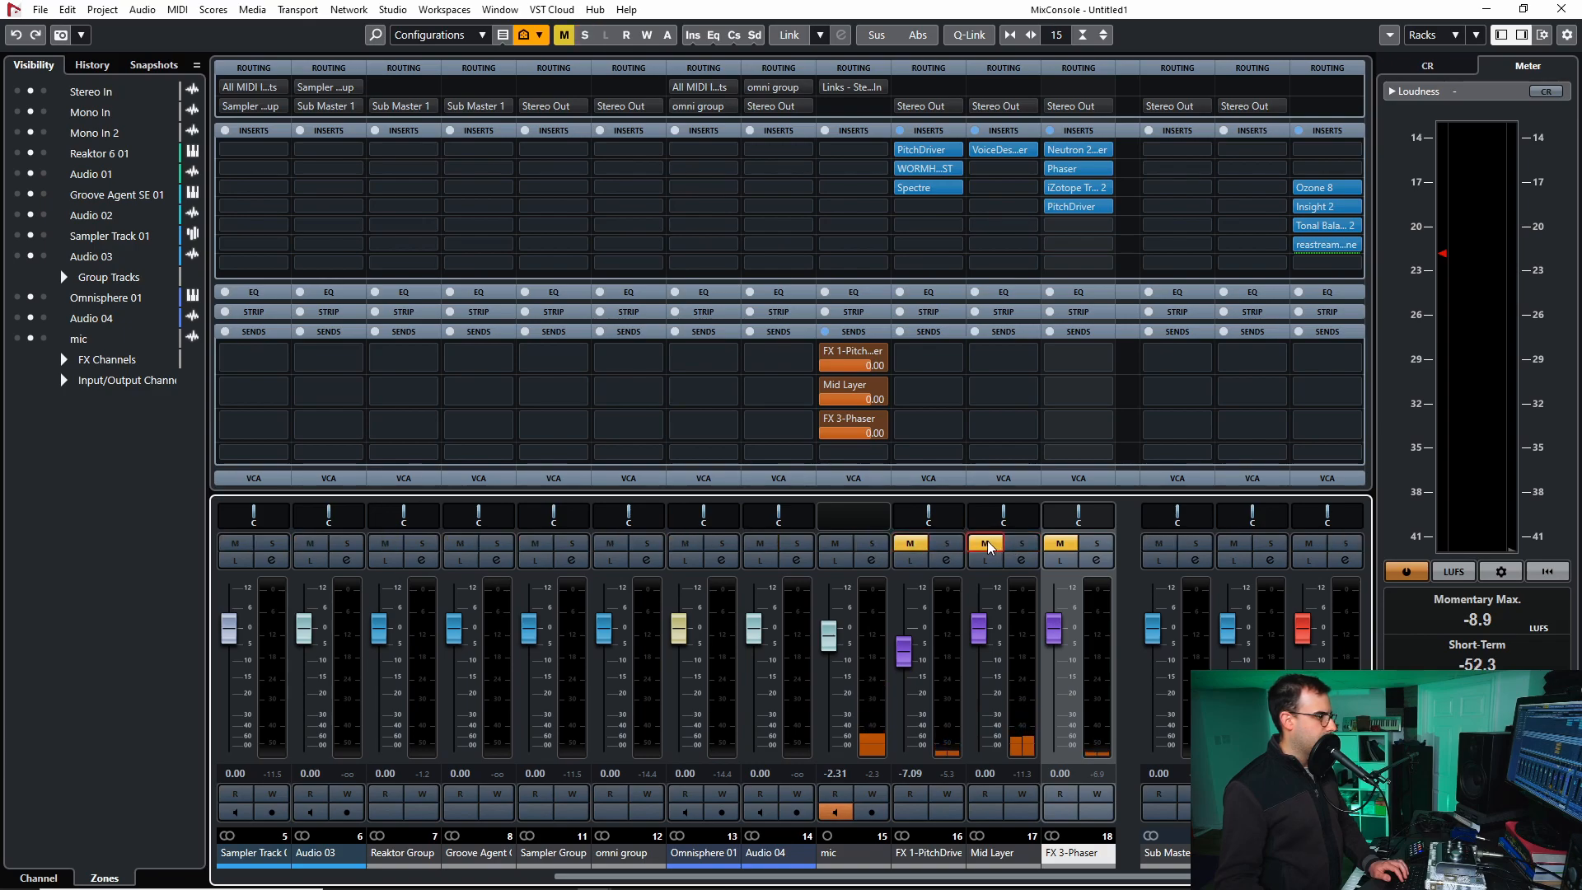
left_click(1060, 543)
left_click(910, 543)
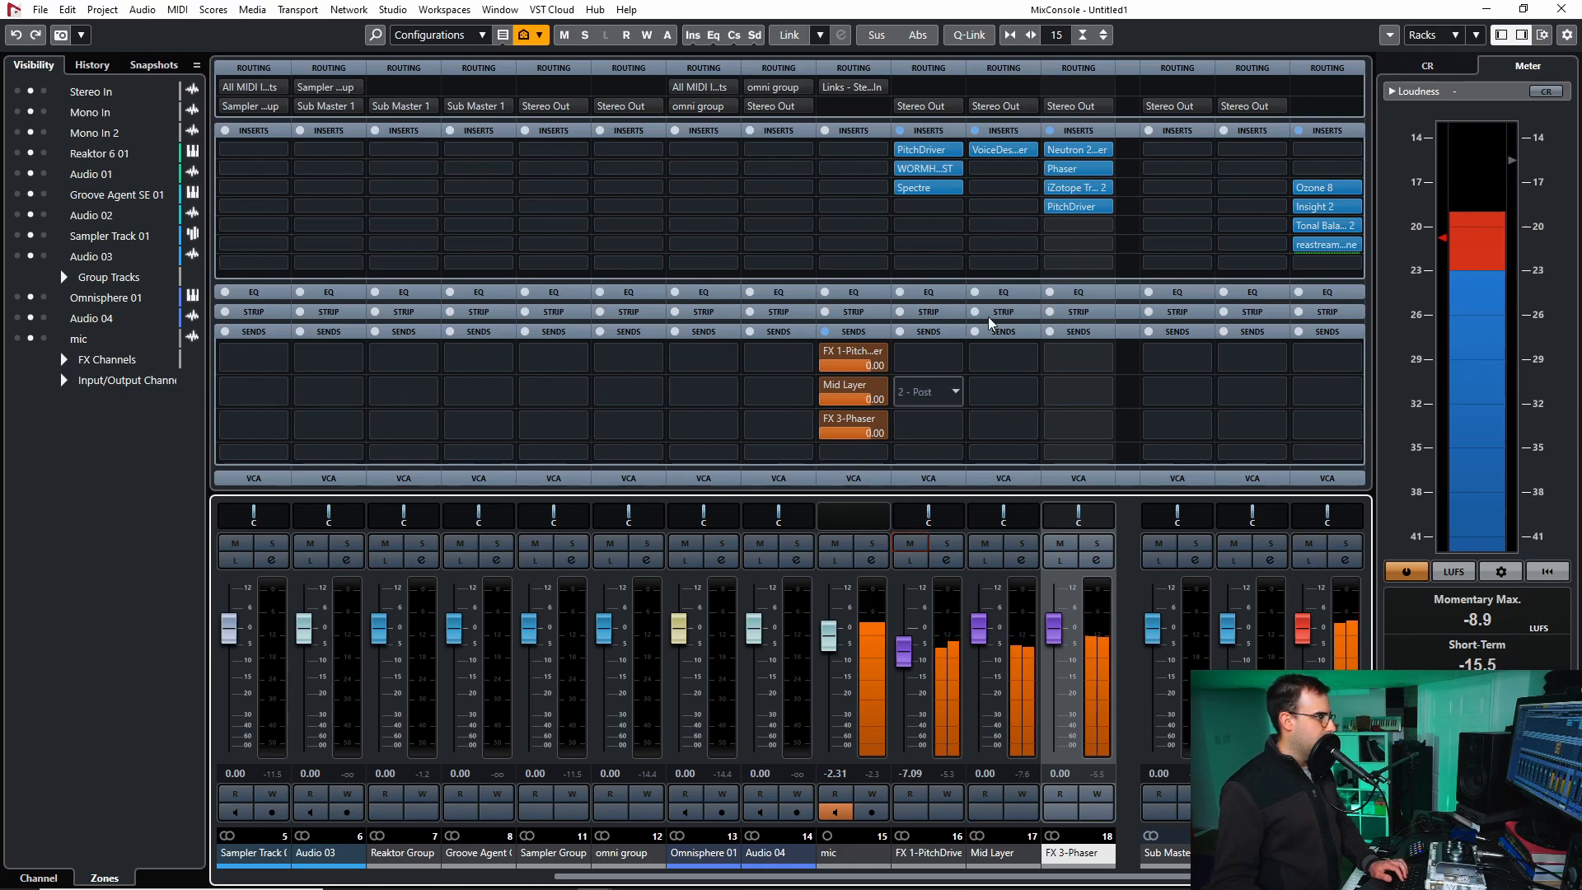
- Set the channel faders to about -9.86 dB on FX 3-Phaser, fully down on Mid Layer and -0.80 dB on FX 1-PitchDriver
left_click_drag(1054, 628, 1056, 664)
left_click(1002, 647)
left_click_drag(980, 631, 904, 633)
left_click_drag(982, 668, 986, 759)
mouse_move(904, 639)
left_mouse_down()
mouse_move(906, 662)
mouse_move(908, 636)
left_mouse_up()
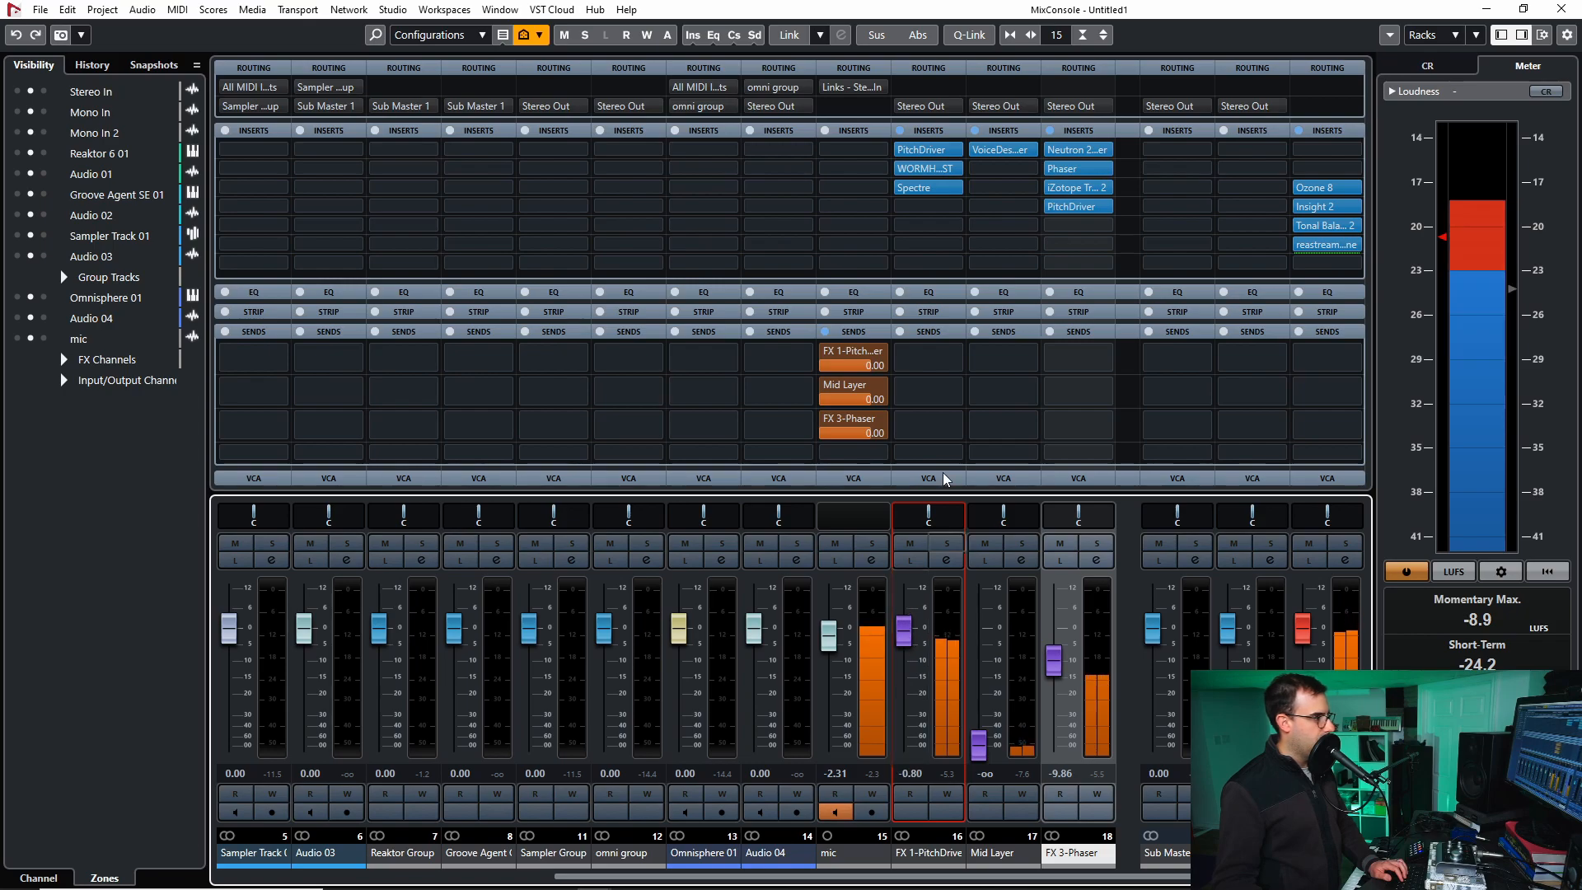
- Insert Neutron 2 Equalizer in the fourth slot of FX 1-PitchDriver and set its 12 dB low-pass above the 2000 Hz band
left_click(943, 205)
key("Escape")
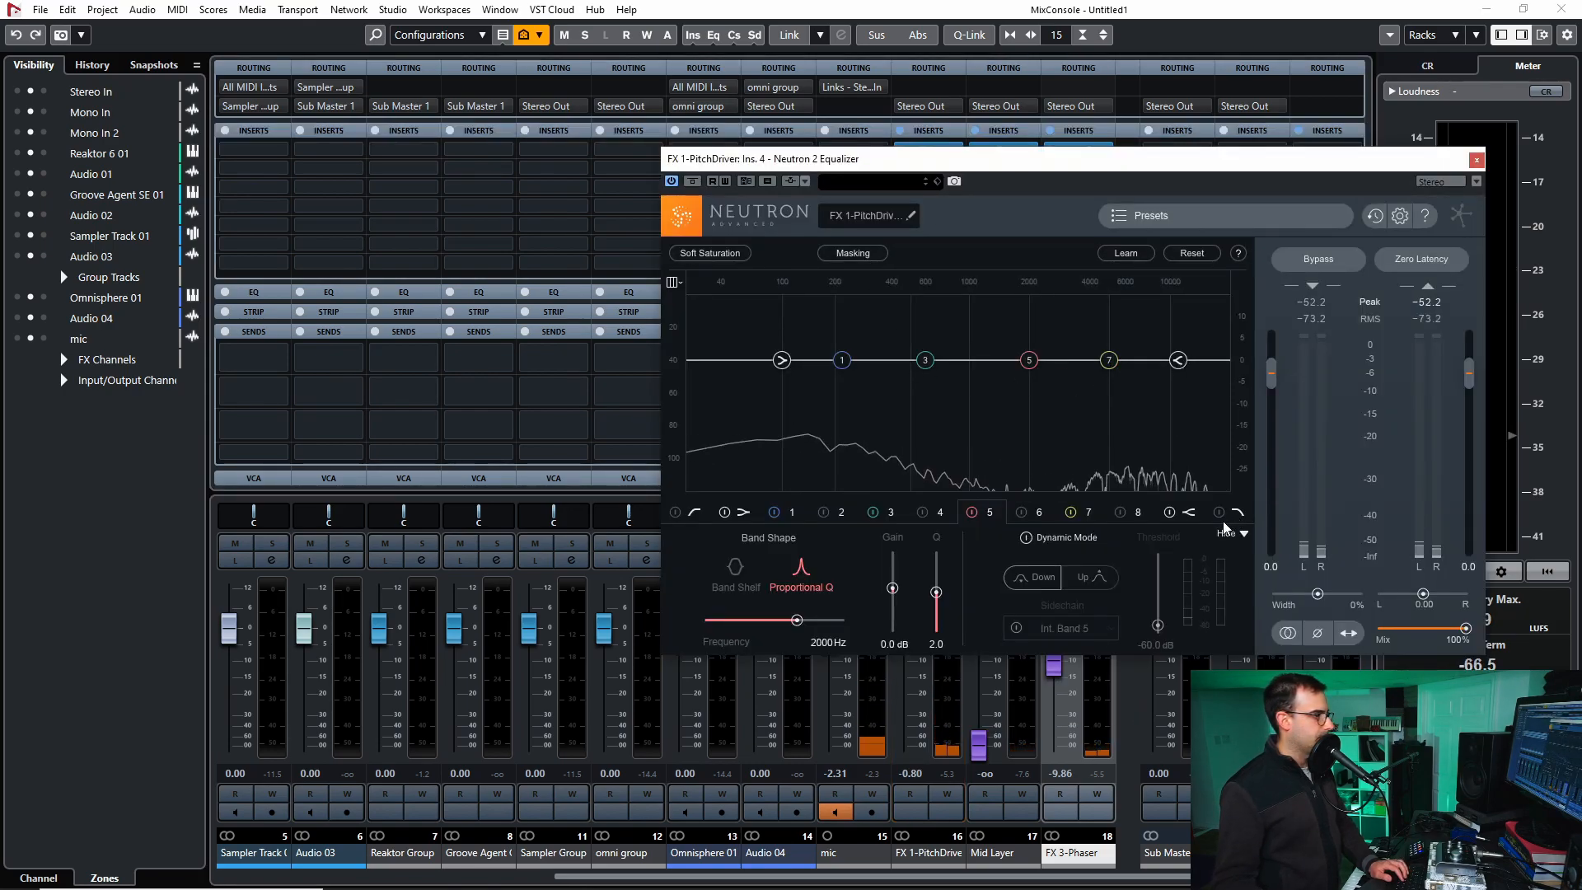
left_click_drag(1211, 360, 953, 360)
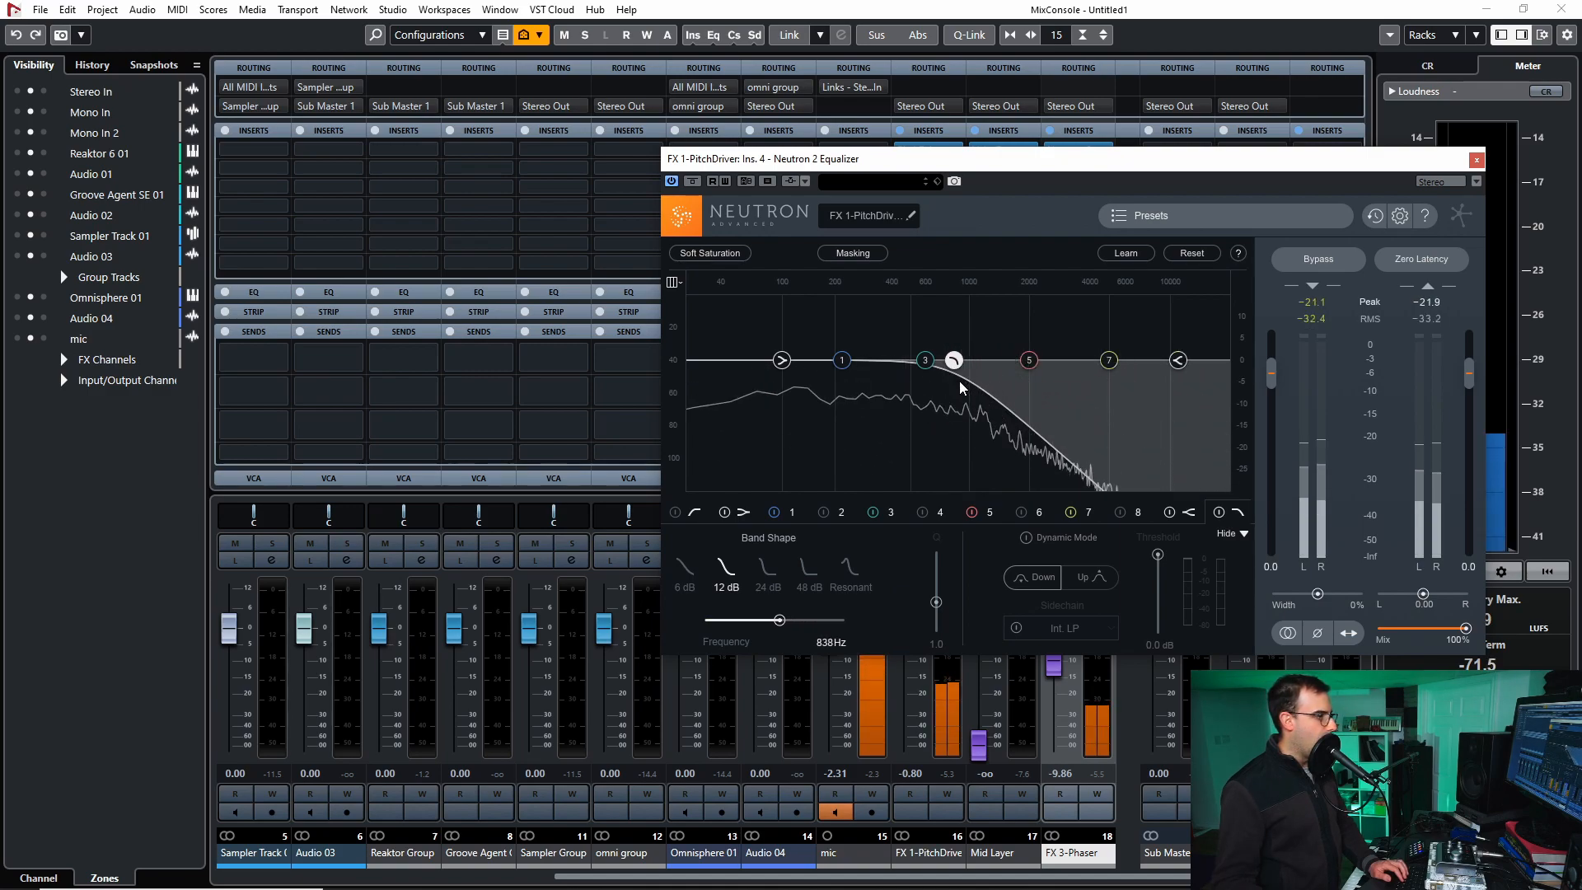
left_click(925, 360)
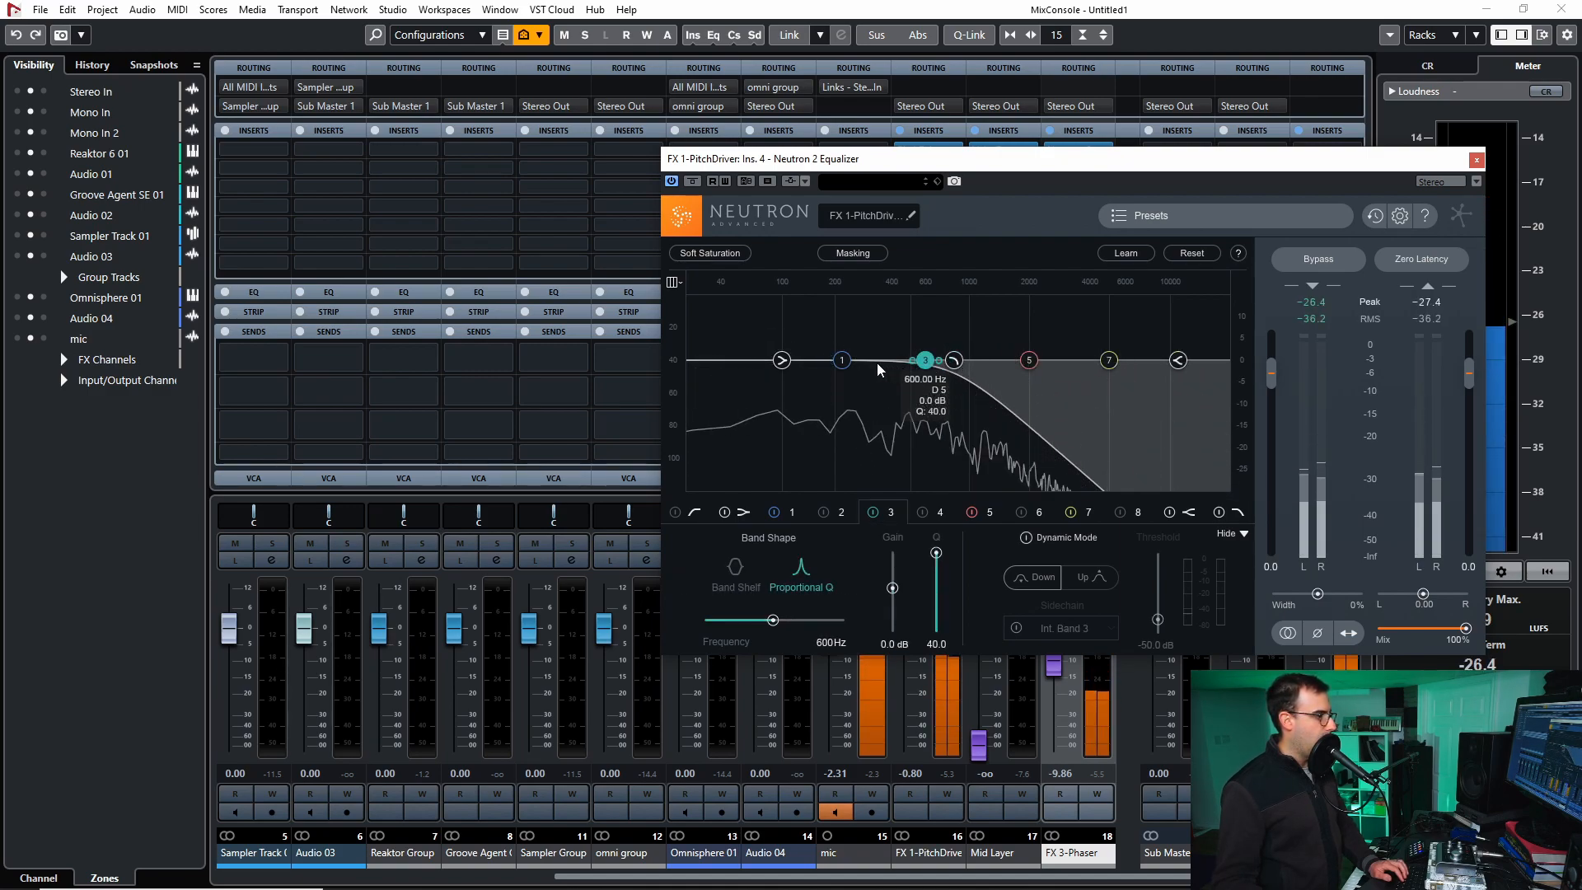
left_click_drag(953, 360, 1066, 361)
left_click(1477, 160)
- Set the FX 3-Phaser fader to about -5.83 dB and insert Neutron 2 Equalizer in its fifth slot with a 12 dB high-pass around 905 Hz
left_click_drag(1054, 742, 1059, 647)
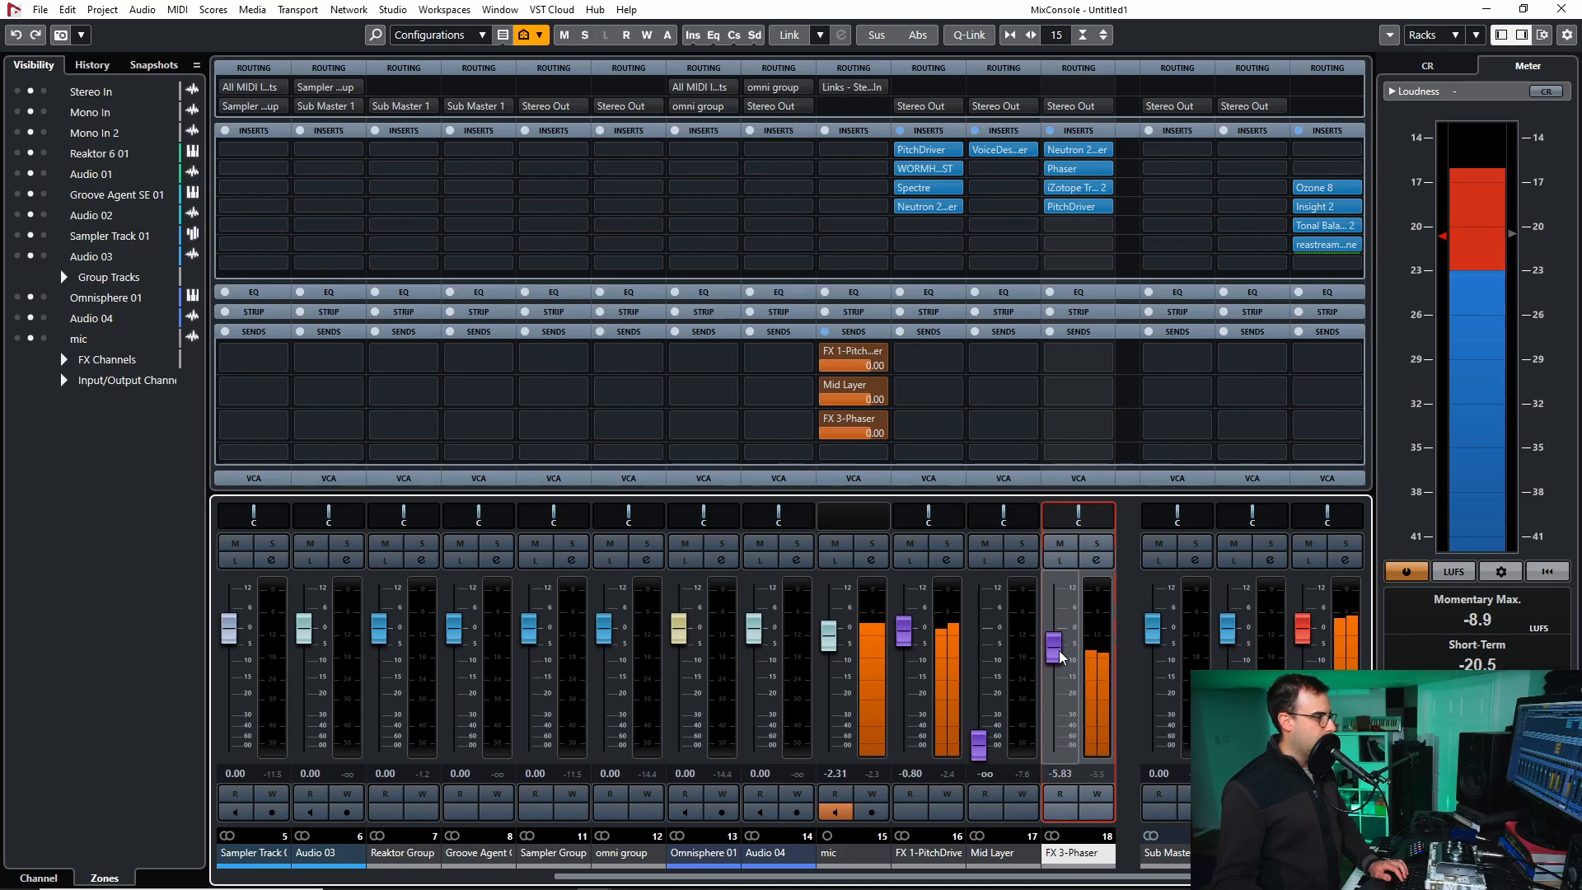
left_click(1091, 220)
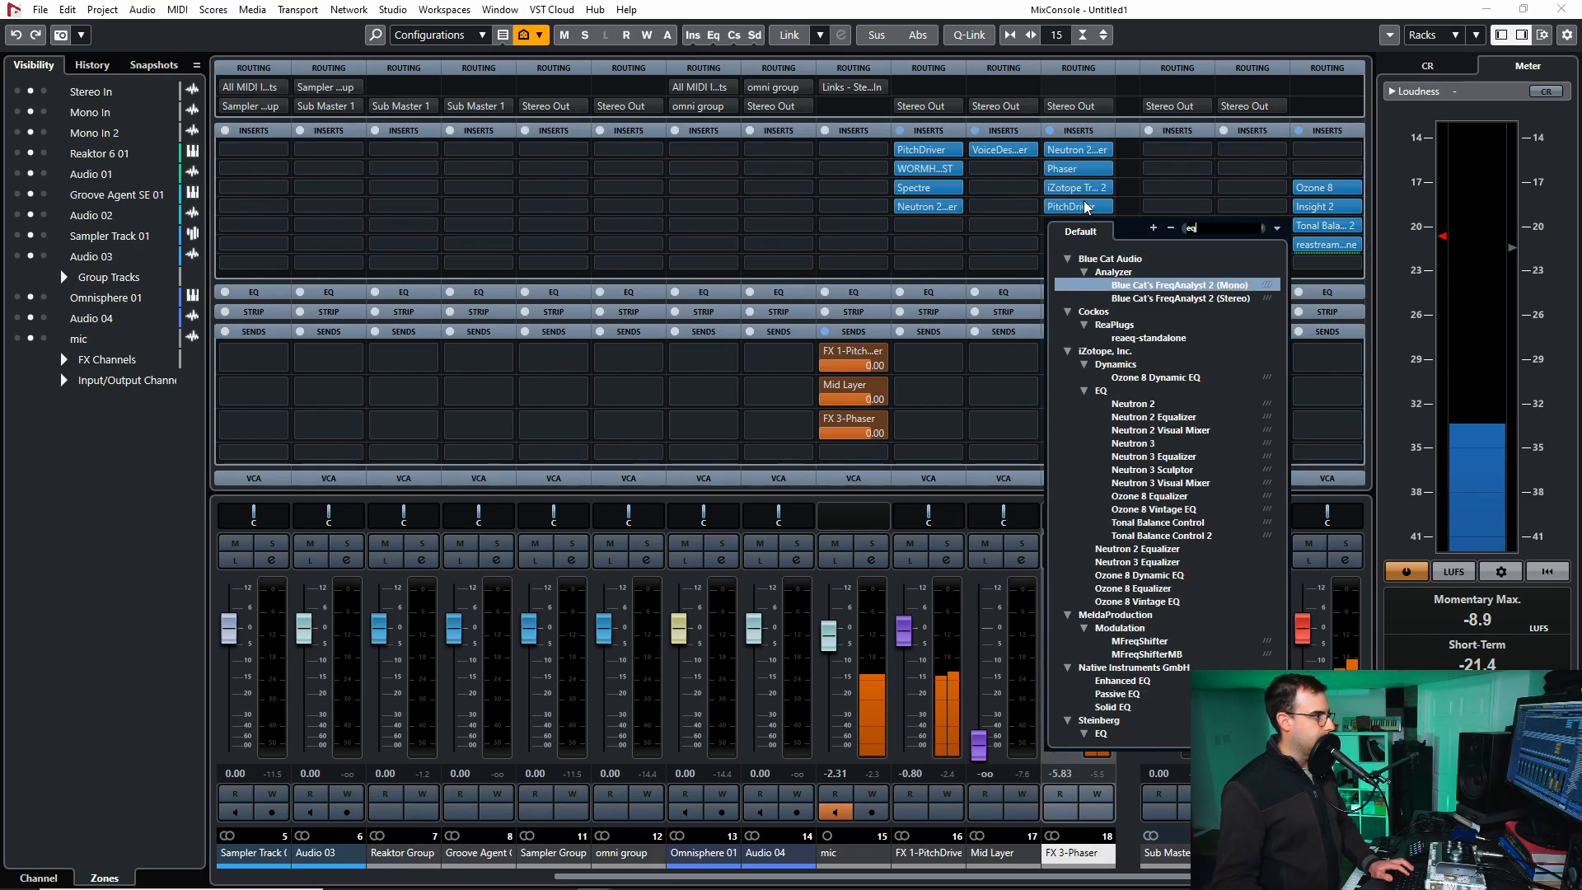
left_click(1152, 416)
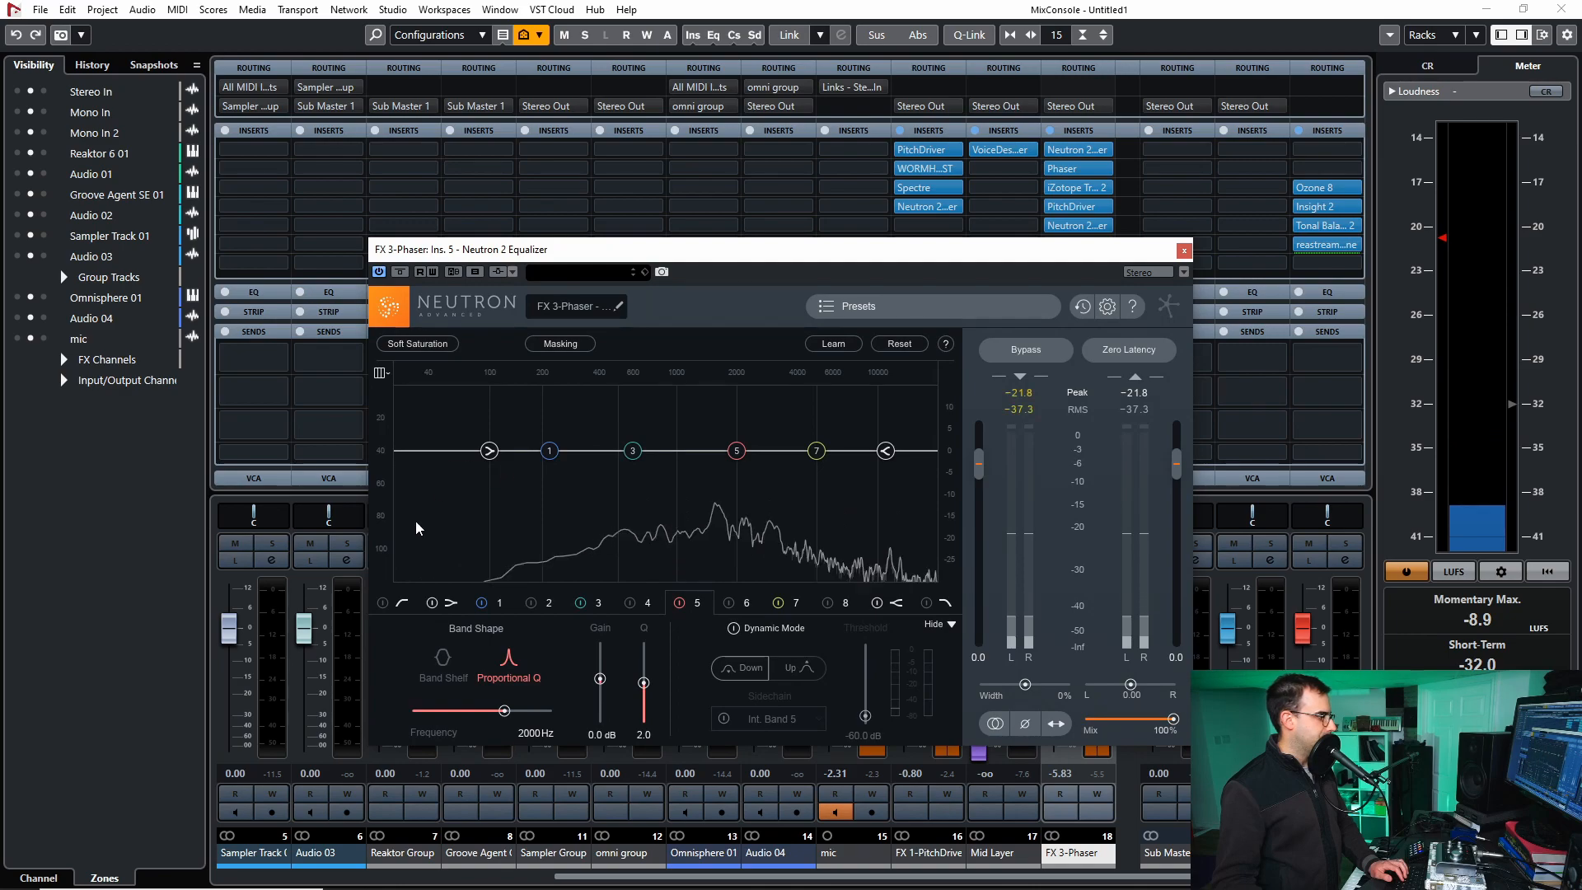
left_click(382, 604)
left_click_drag(429, 454, 668, 452)
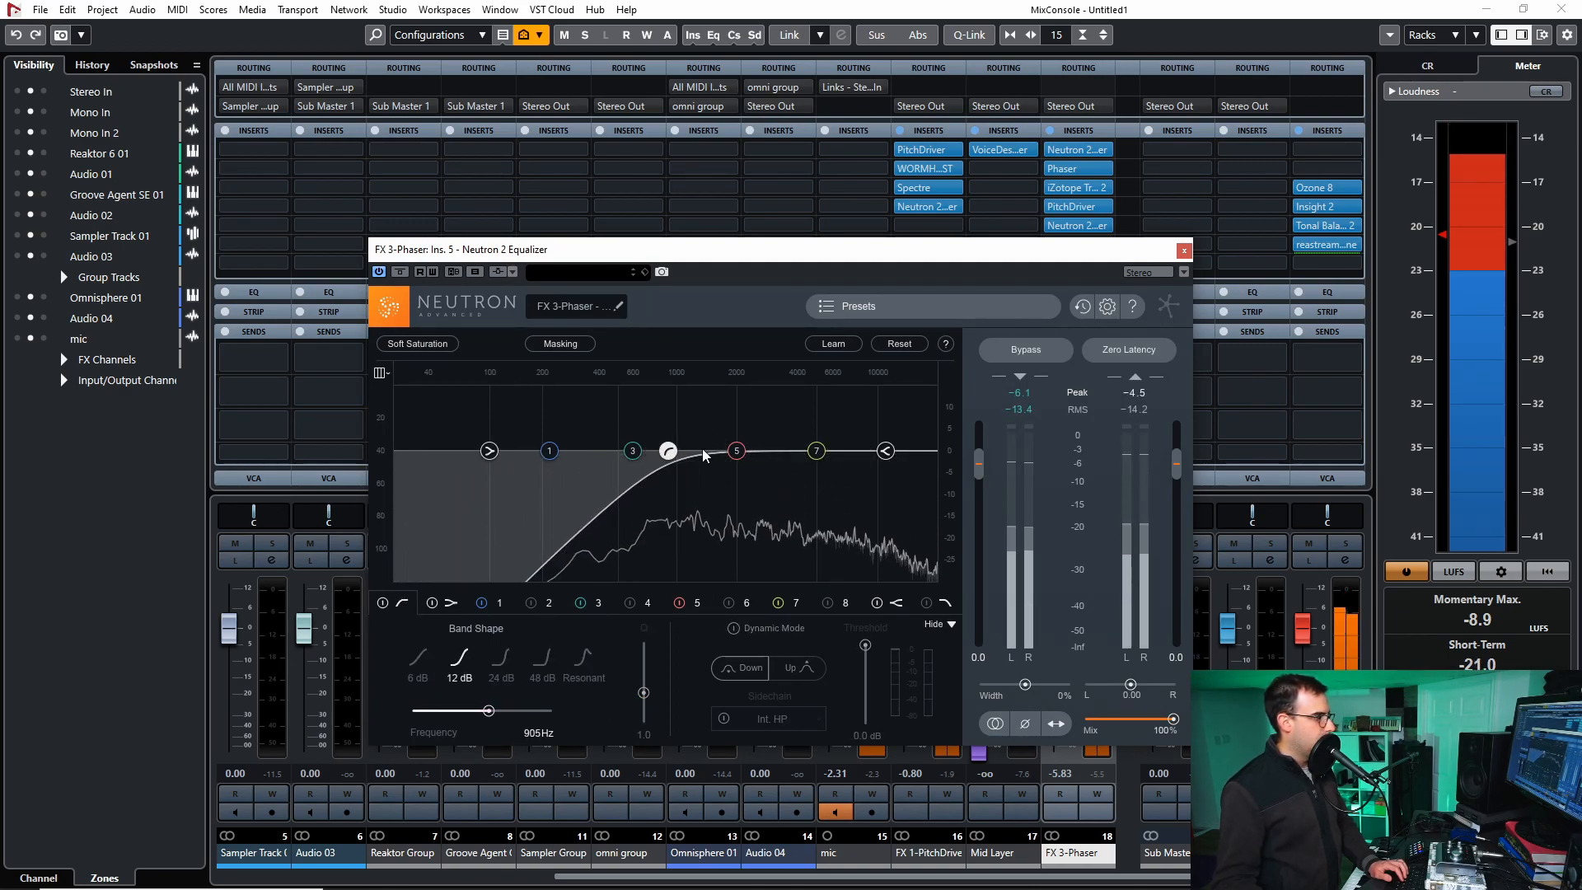
- Close the equalizer and set the faders to about -4.32 dB on FX 1-PitchDriver, -2.56 dB on Mid Layer and -36.0 dB on FX 3-Phaser
left_click(1185, 251)
left_click_drag(903, 635, 903, 670)
left_click_drag(979, 745, 1059, 645)
mouse_move(905, 669)
left_mouse_down()
mouse_move(906, 648)
mouse_move(904, 664)
left_mouse_up()
mouse_move(1056, 645)
left_mouse_down()
mouse_move(981, 647)
mouse_move(1054, 663)
left_mouse_up()
left_click(980, 664)
left_click_drag(904, 664, 1056, 729)
left_click_drag(982, 683, 981, 643)
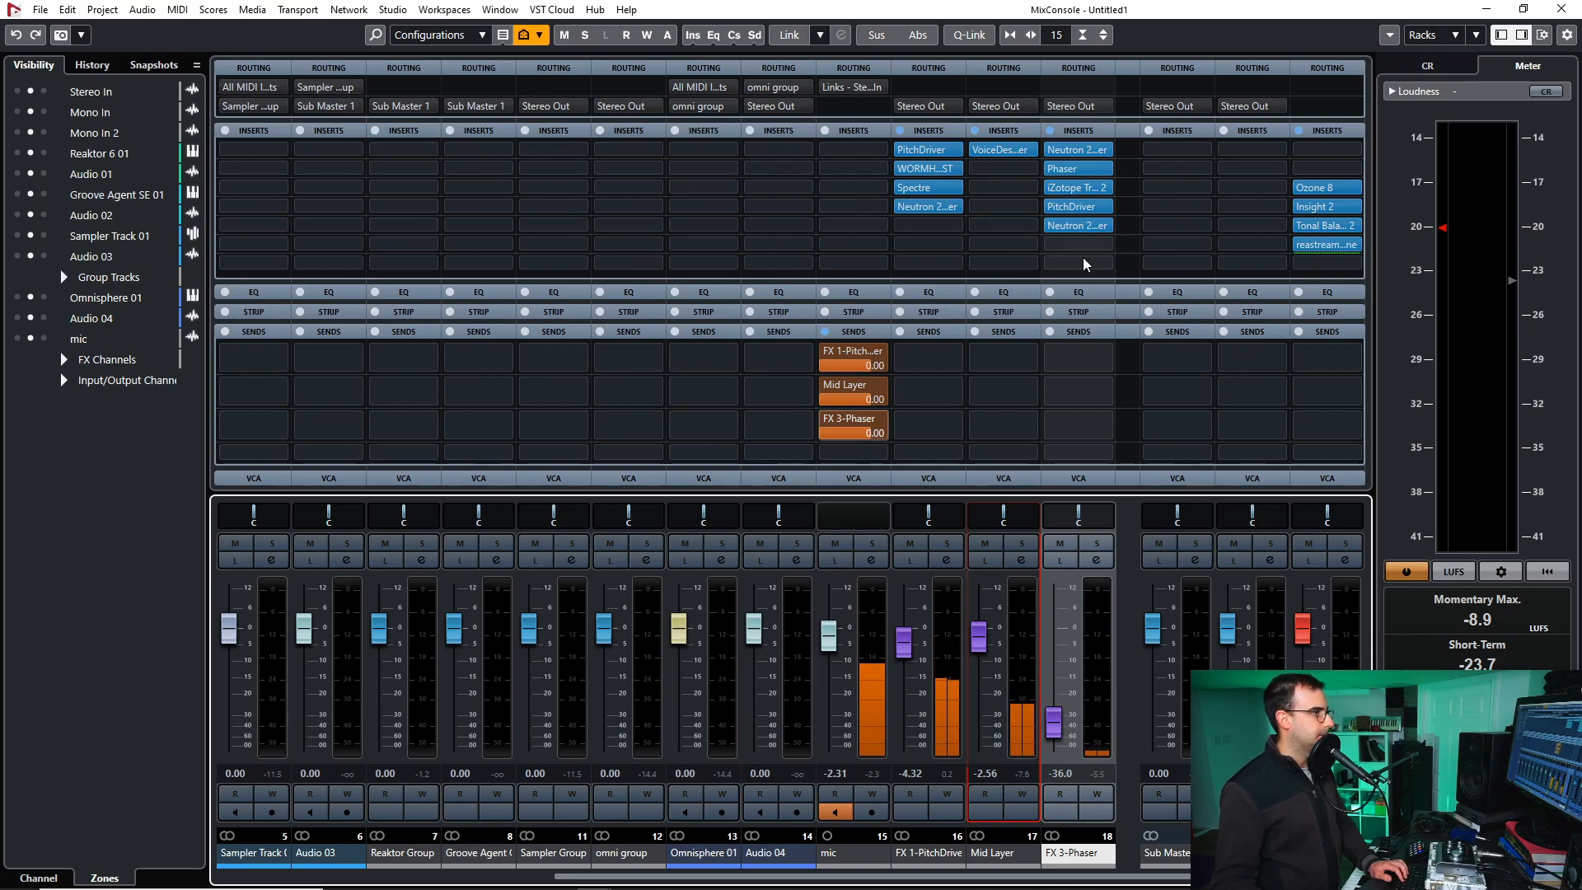
- Solo FX 3-Phaser, raise its fader to about -22.2 dB and release the solo
left_click(1096, 543)
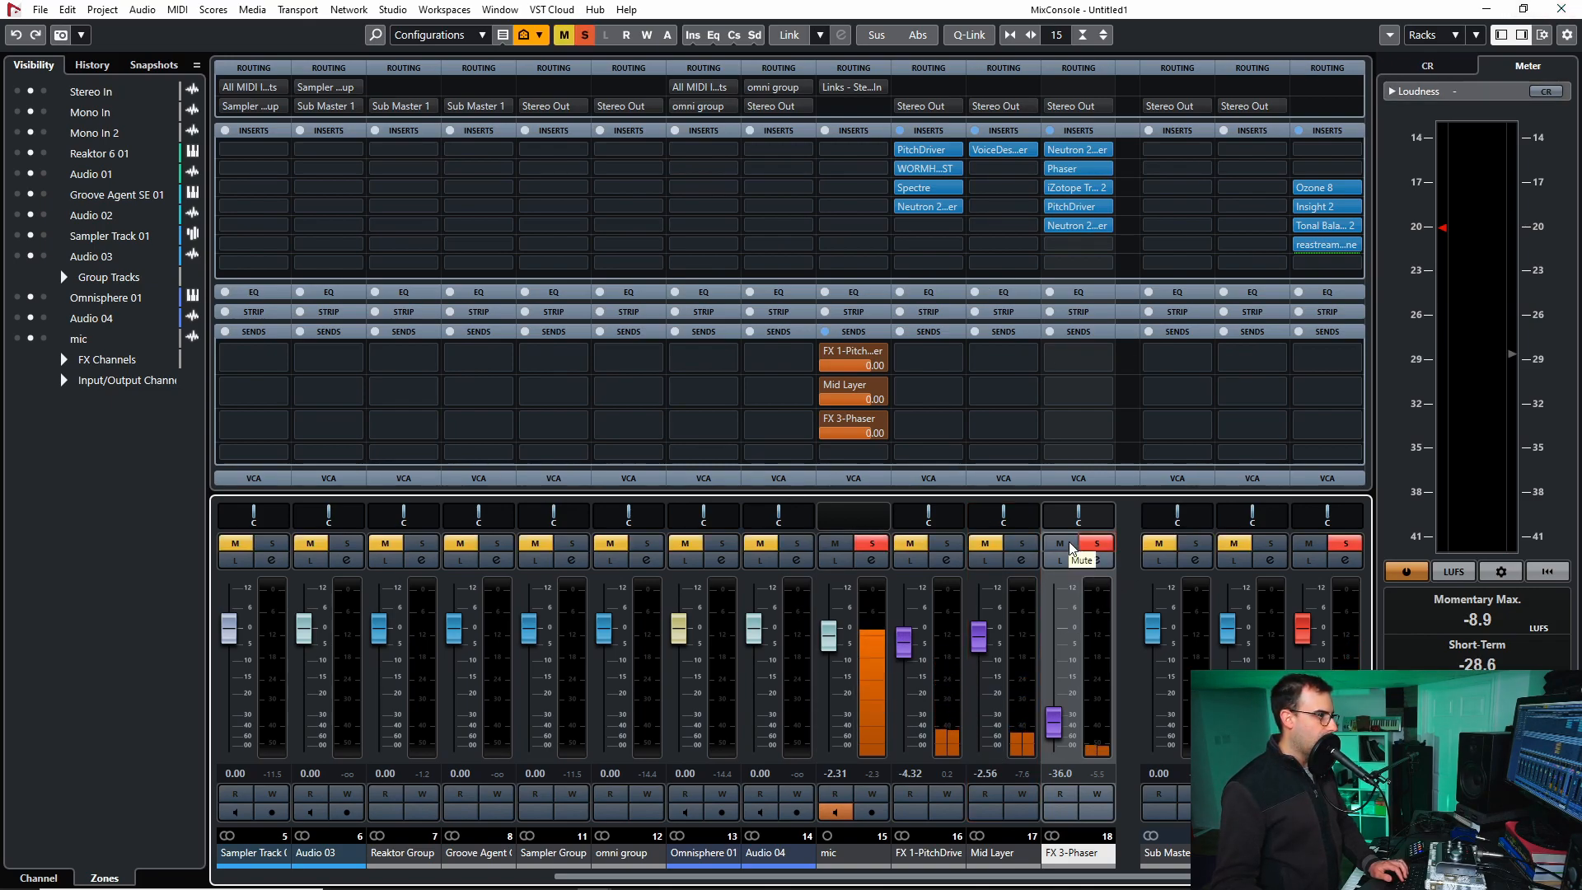
left_click_drag(1054, 719, 1055, 697)
left_click(1097, 544)
- Audition FX 1-PitchDriver in solo, switch off the plug-in in its second insert slot and release the solo
left_click(947, 544)
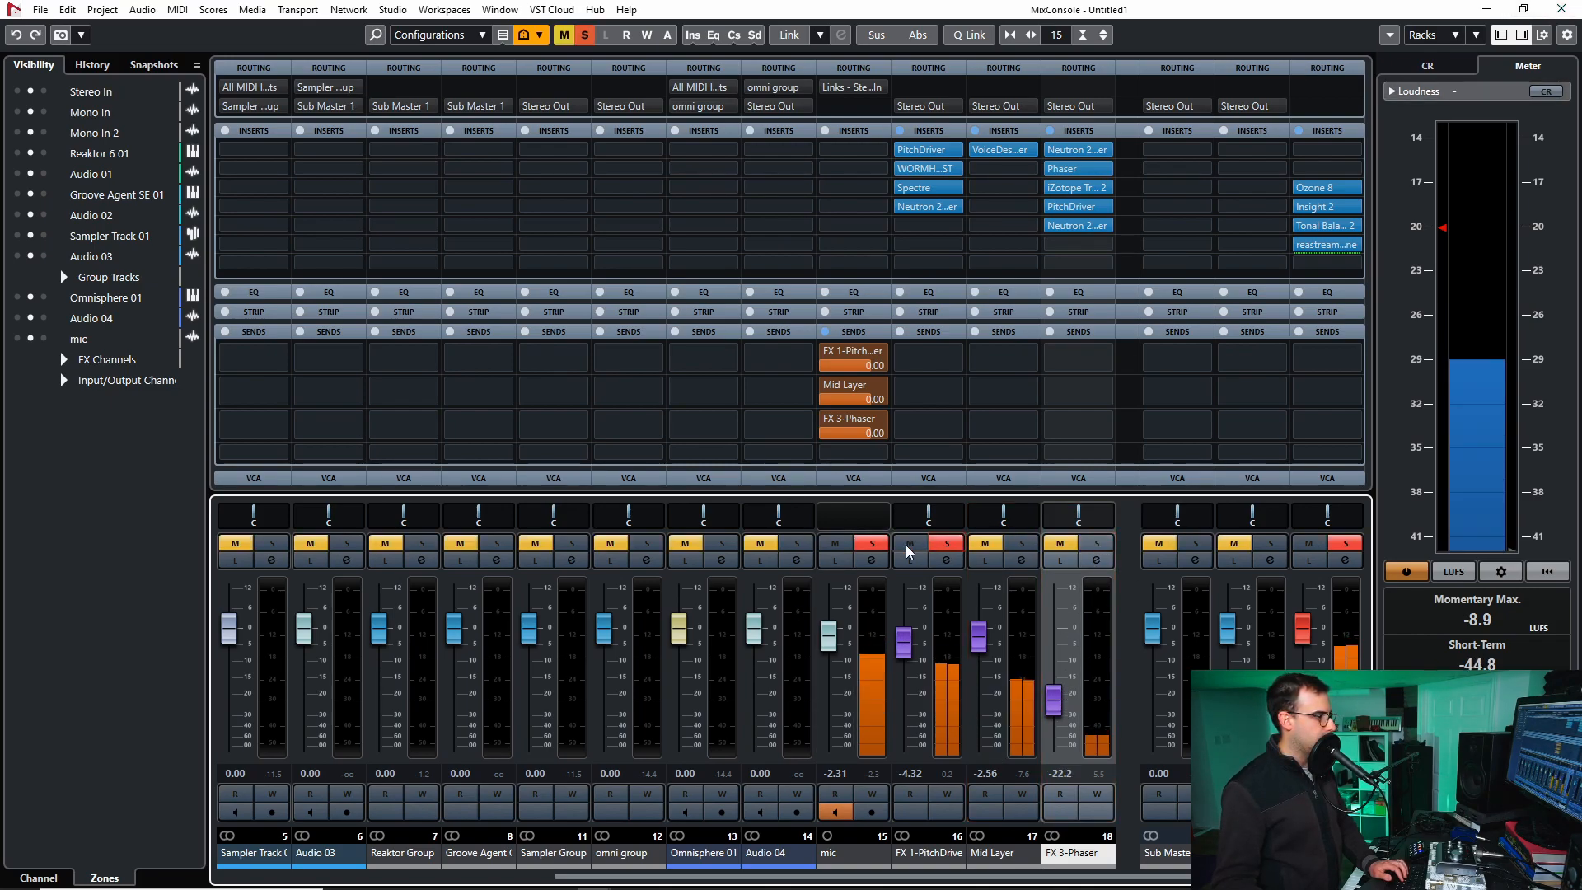
left_click(947, 546)
left_click(947, 543)
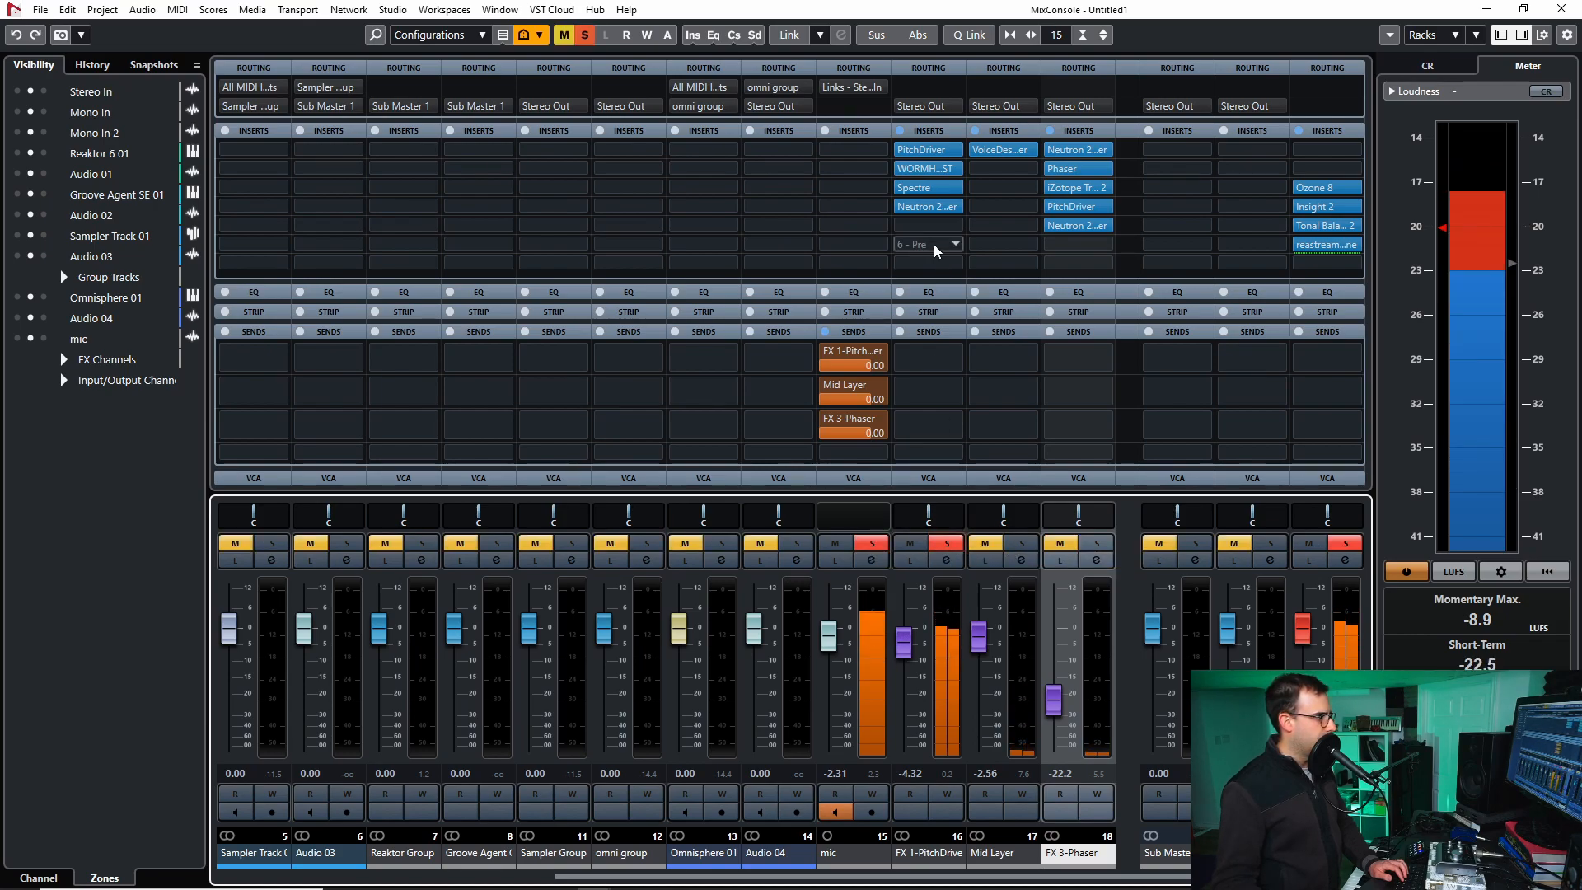
left_click(926, 170)
left_click(902, 169)
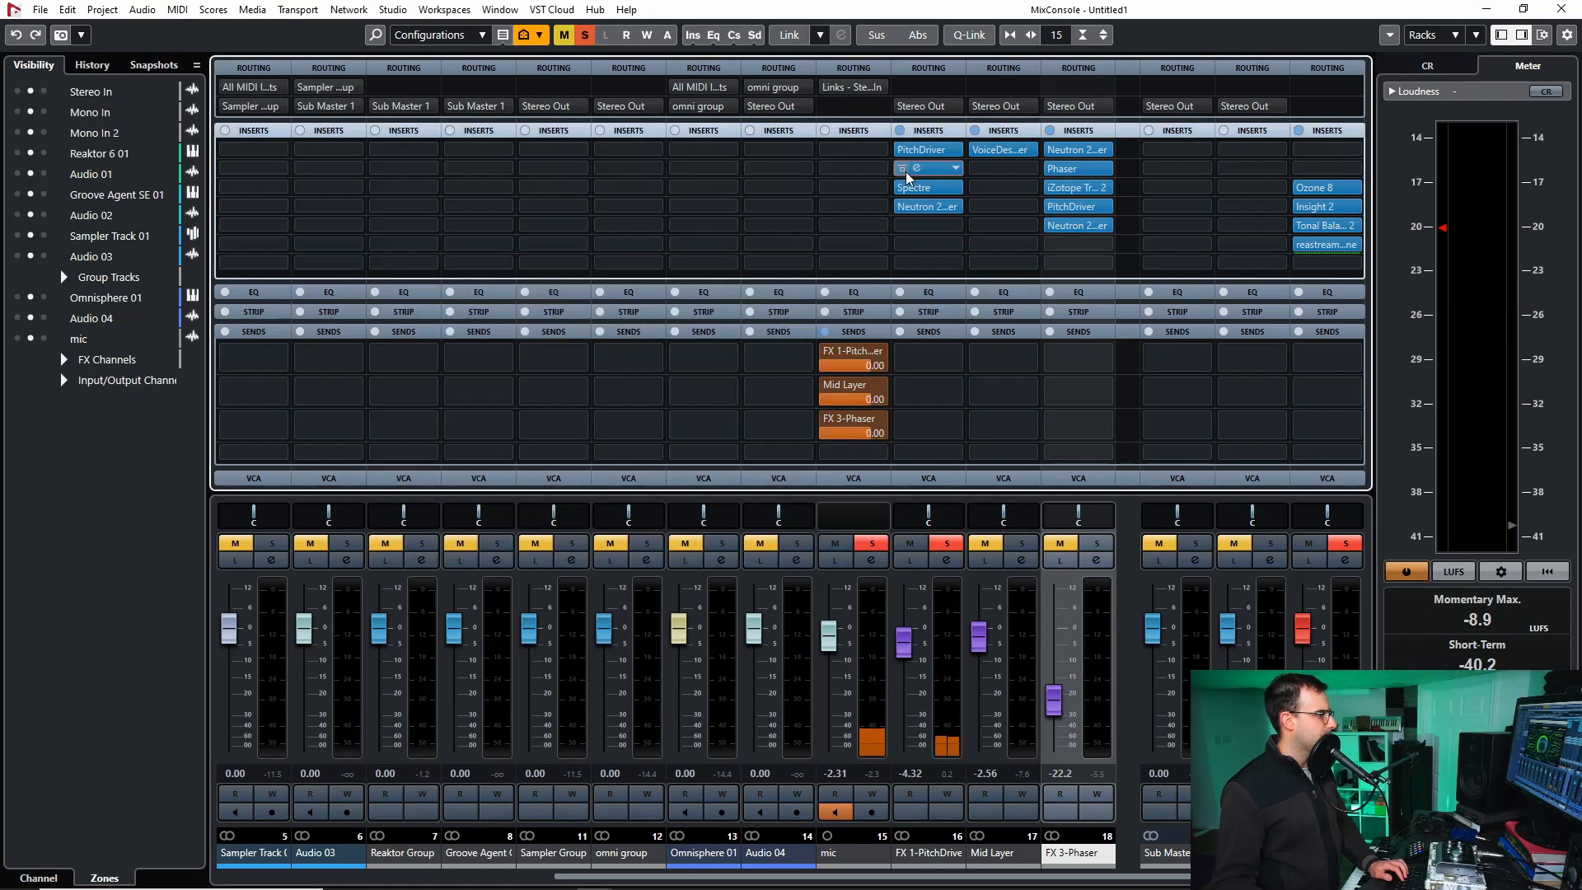
left_click(947, 543)
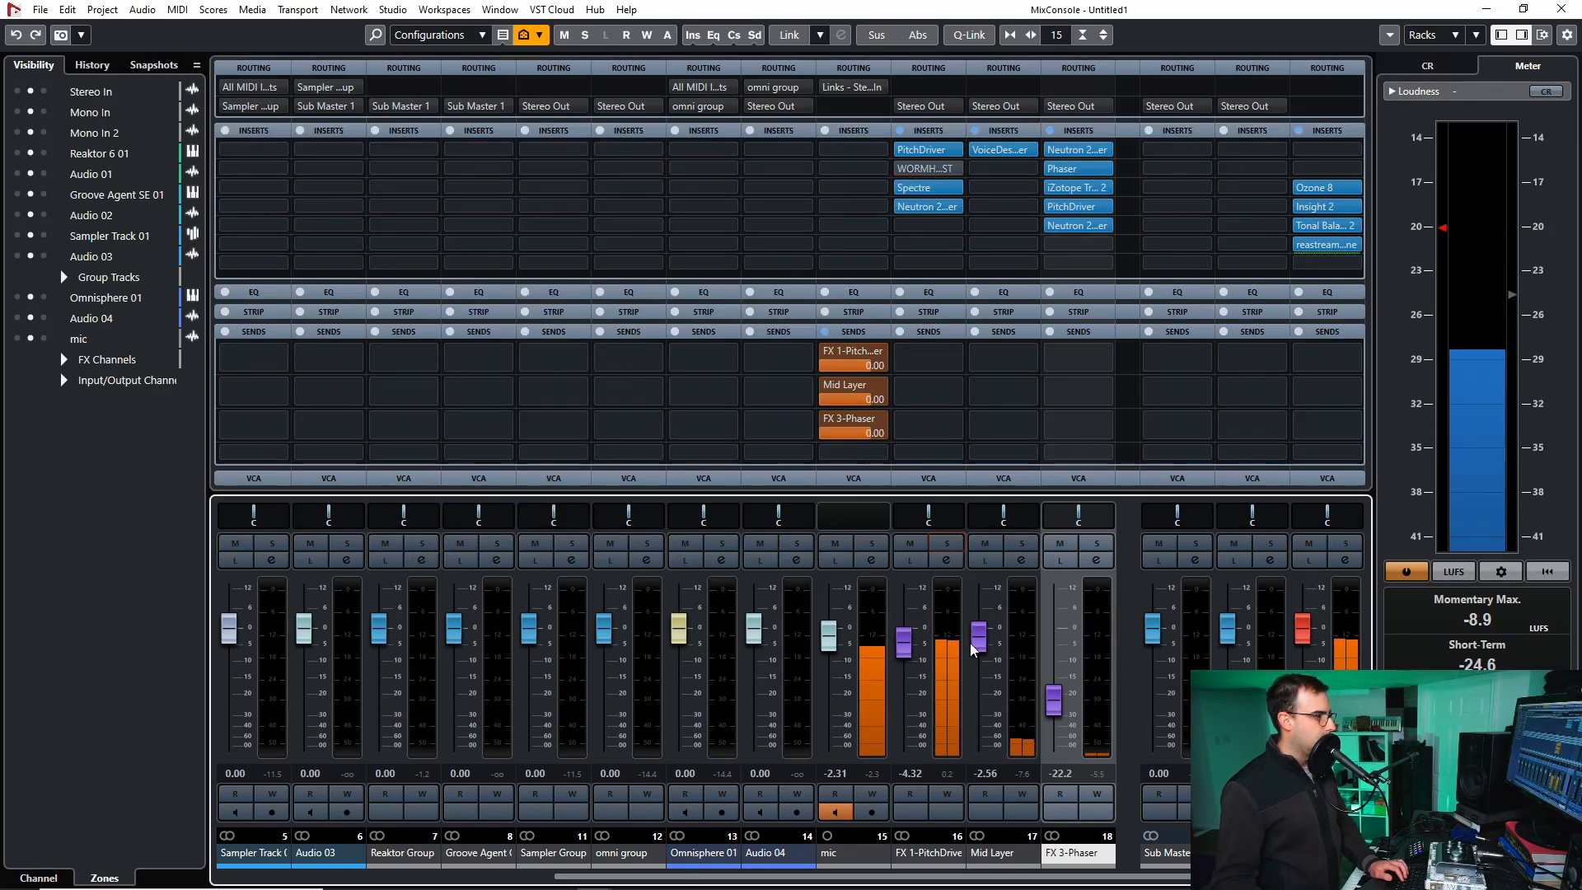
- Set the faders to about -12.4 dB on FX 1-PitchDriver, -1.80 dB on Mid Layer and -29.8 dB on FX 3-Phaser, returning to the project window
left_click_drag(904, 643, 1053, 714)
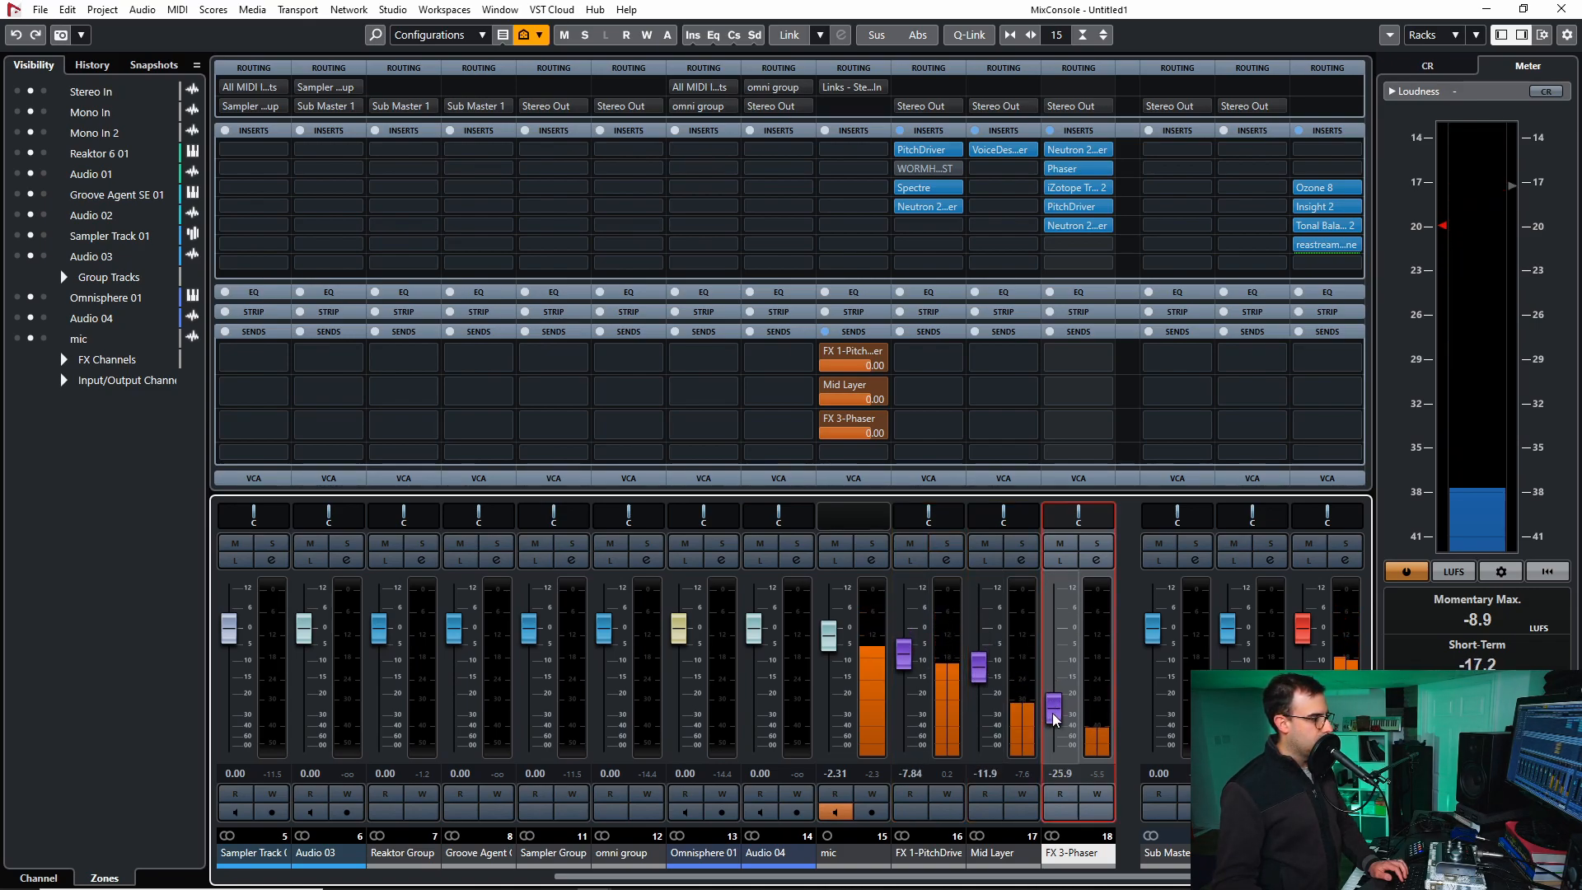
left_click_drag(976, 666, 982, 635)
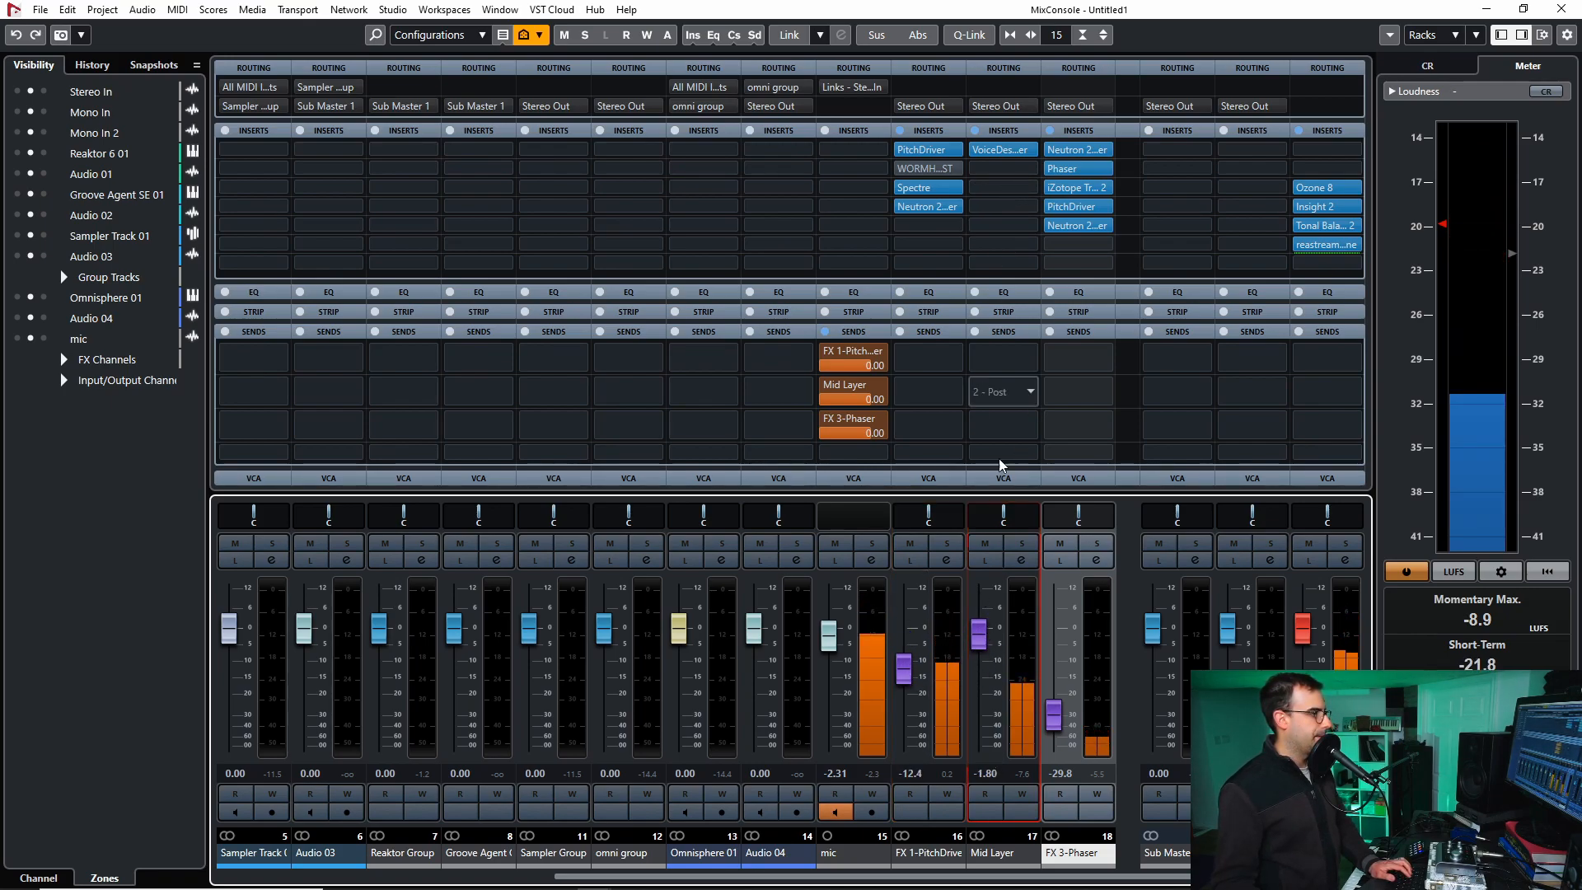
left_click(1488, 9)
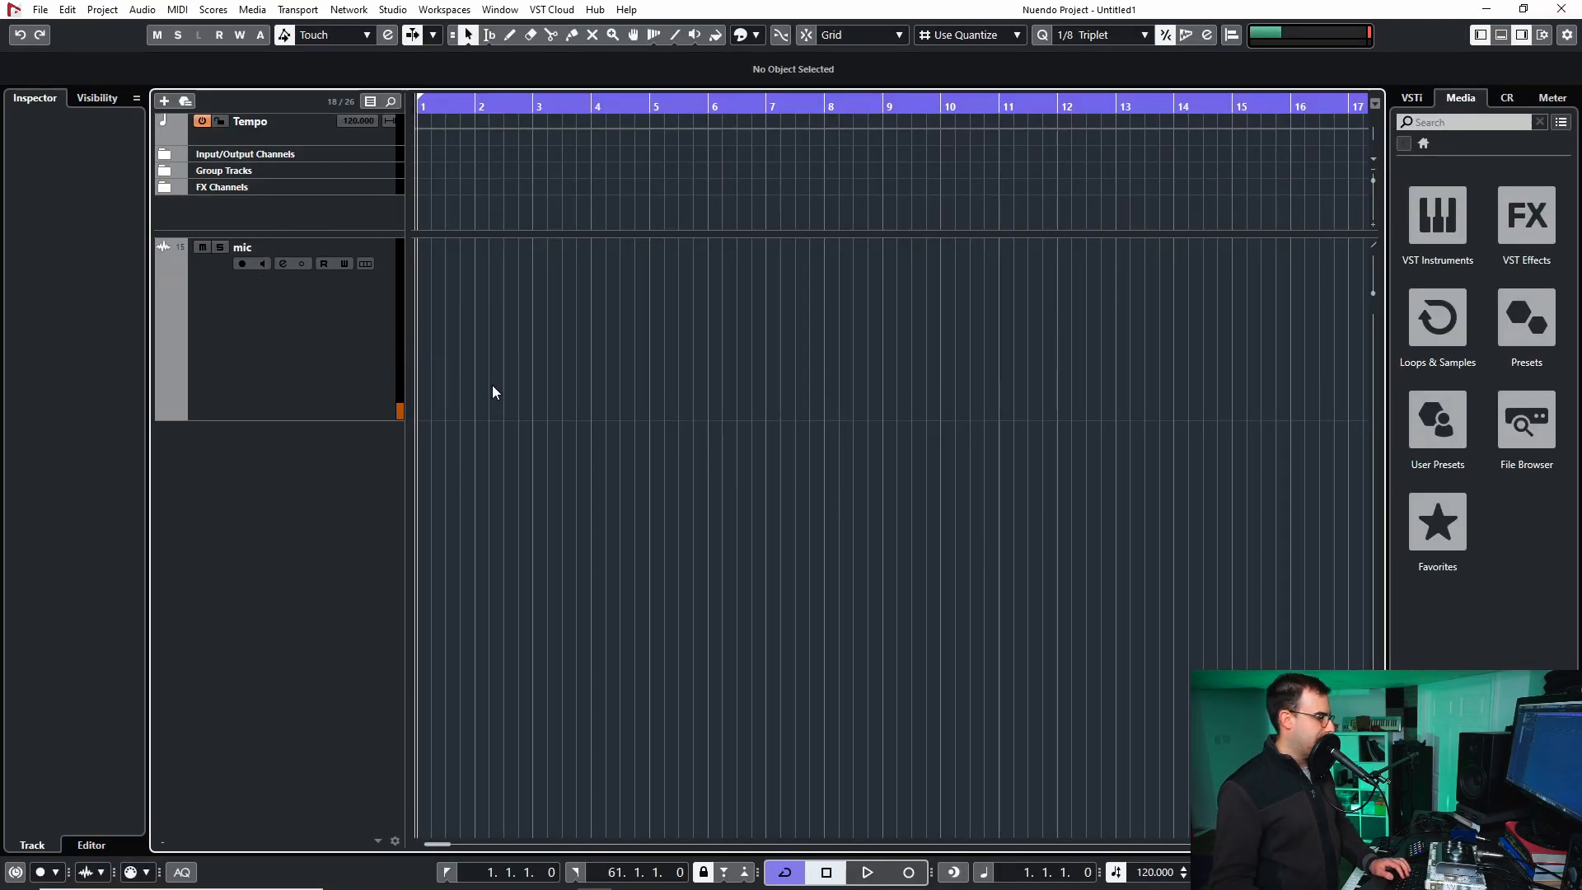
- Reopen the MixConsole and review the FX 1-PitchDriver, Mid Layer and FX 3-Phaser channels beside the mic
key("F3")
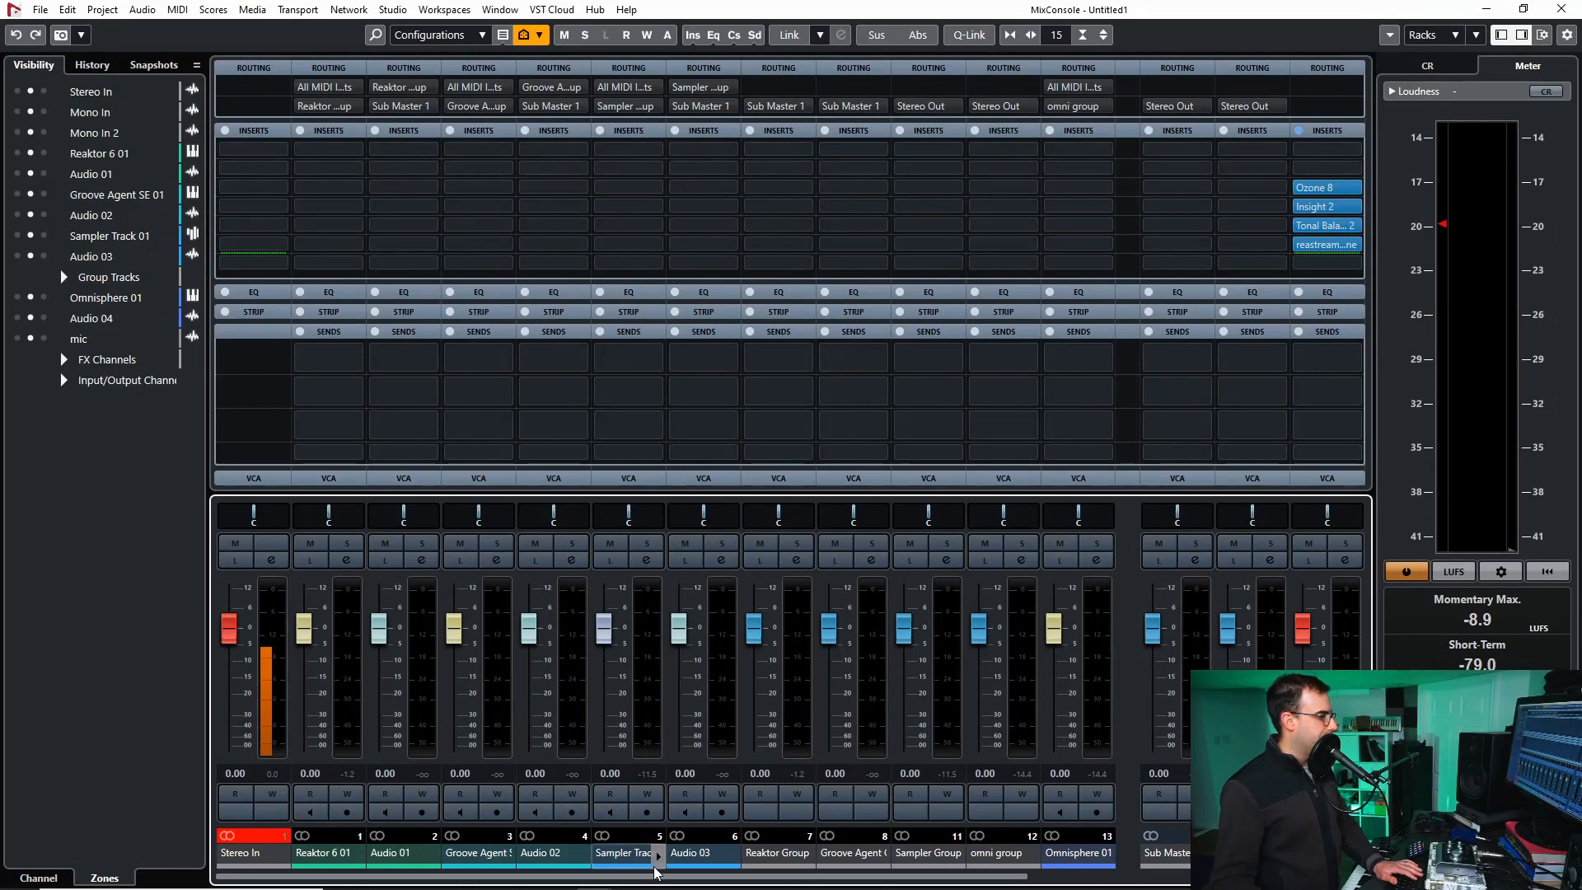
scroll(1010, 561, "right", 4)
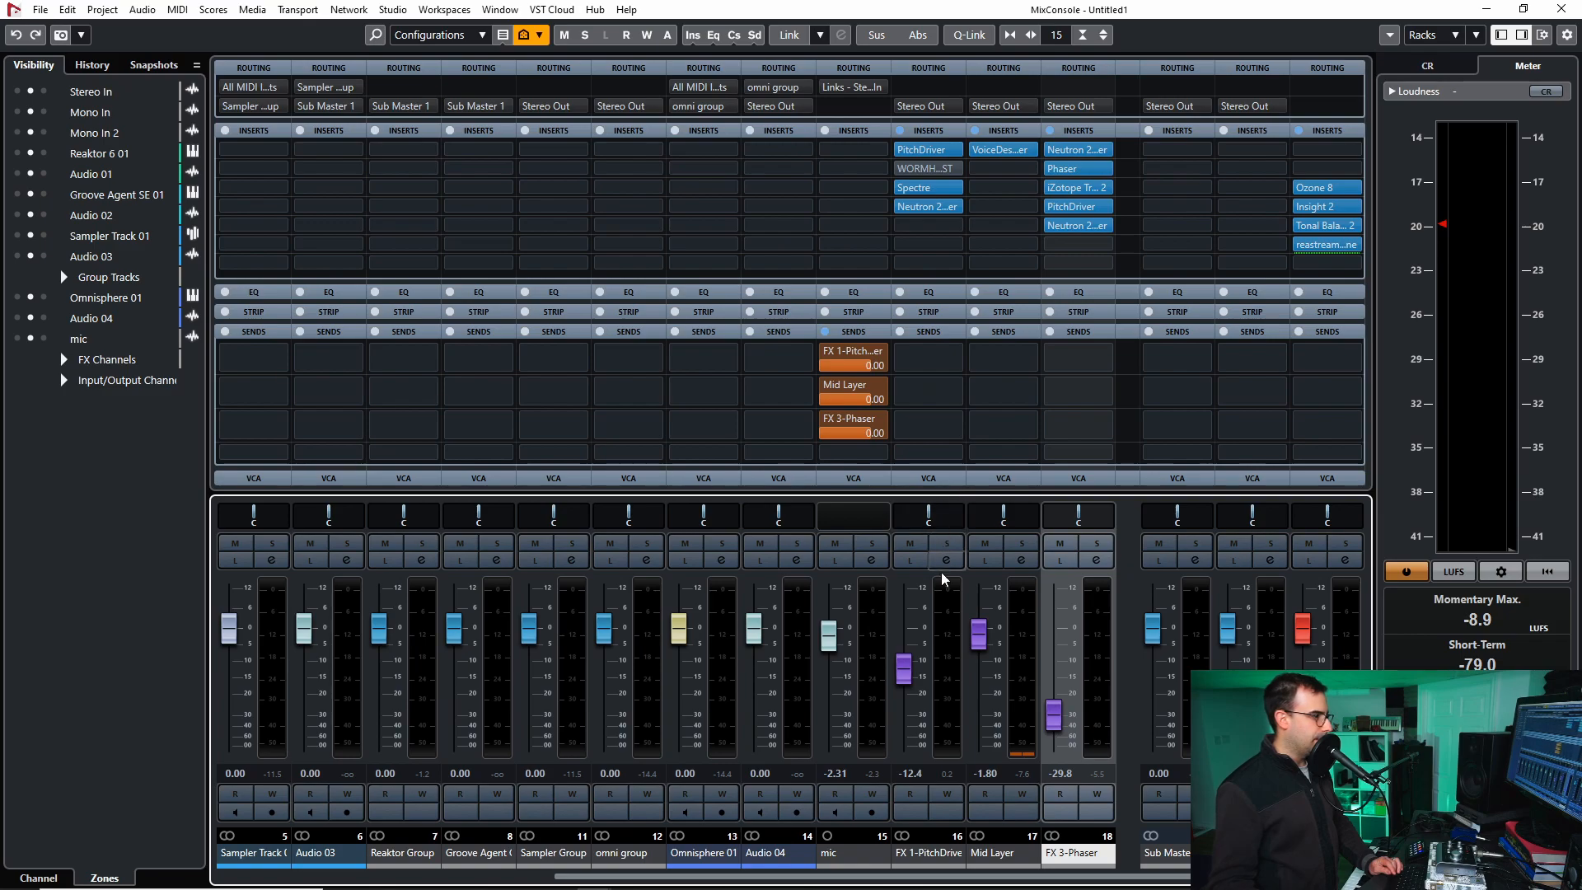
left_click(952, 617)
left_click(1030, 656)
left_click(1109, 651)
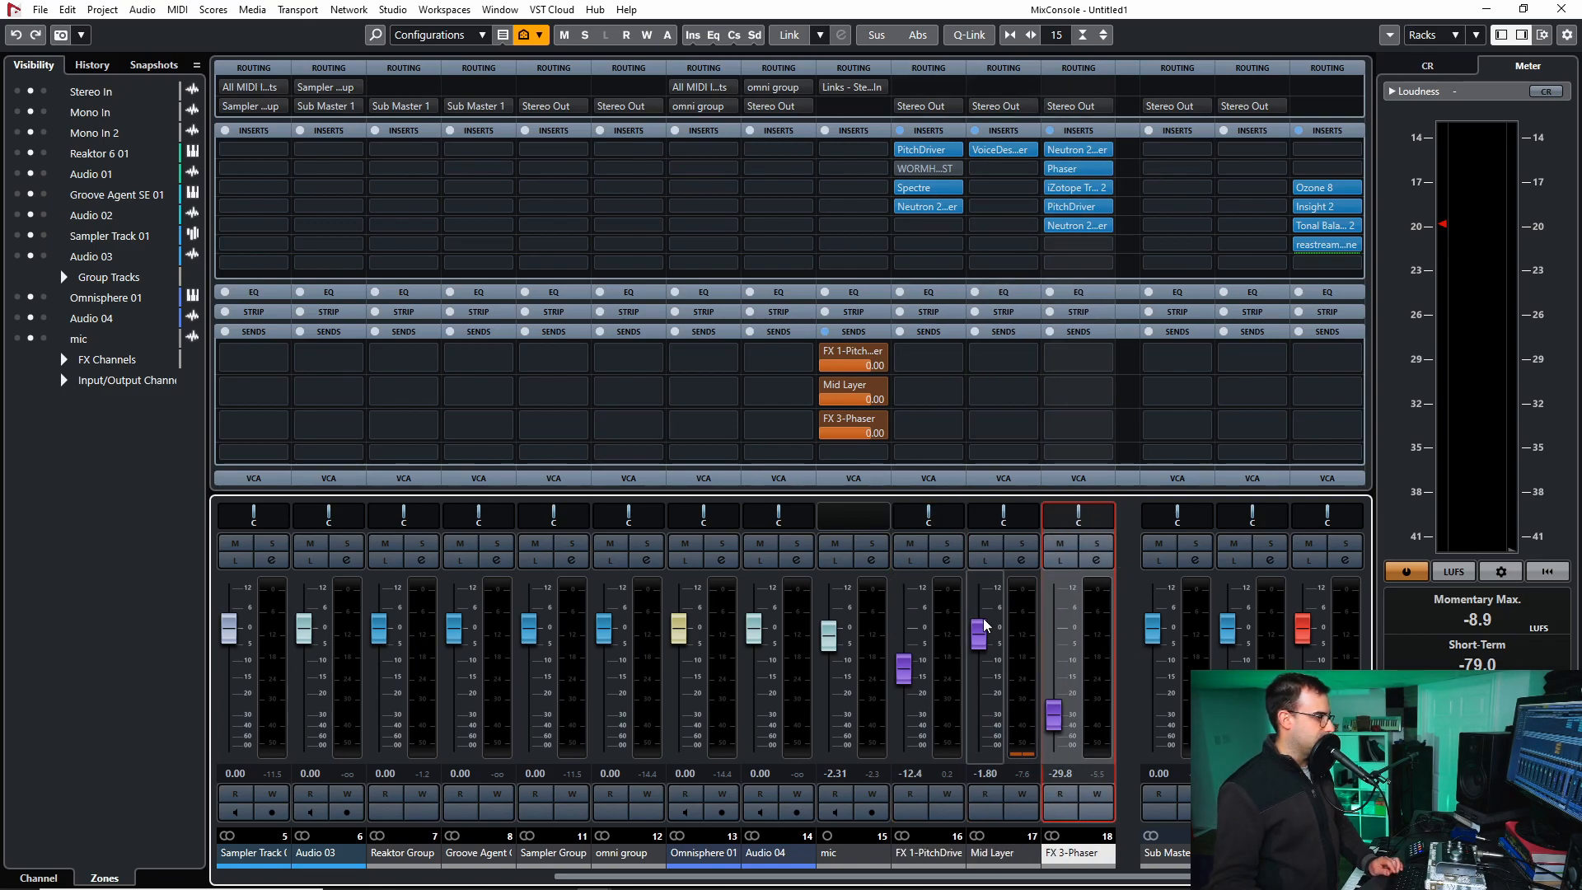
left_click(956, 620)
left_click(1002, 607)
left_click(1112, 620)
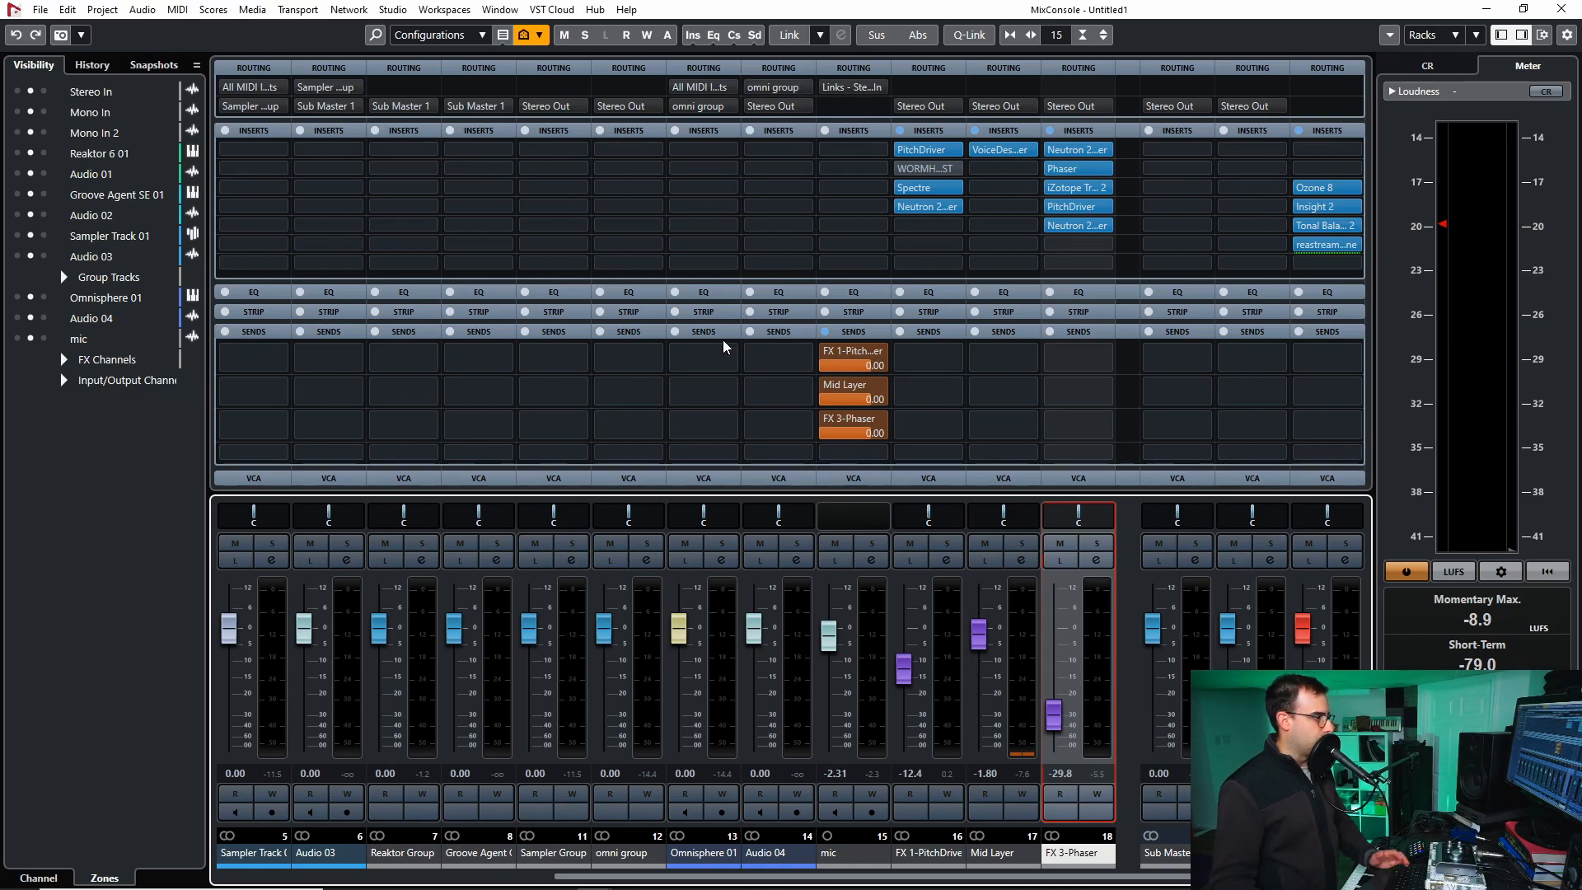
- Close the MixConsole and reduce the height of the mic track in the project window
left_click(1561, 9)
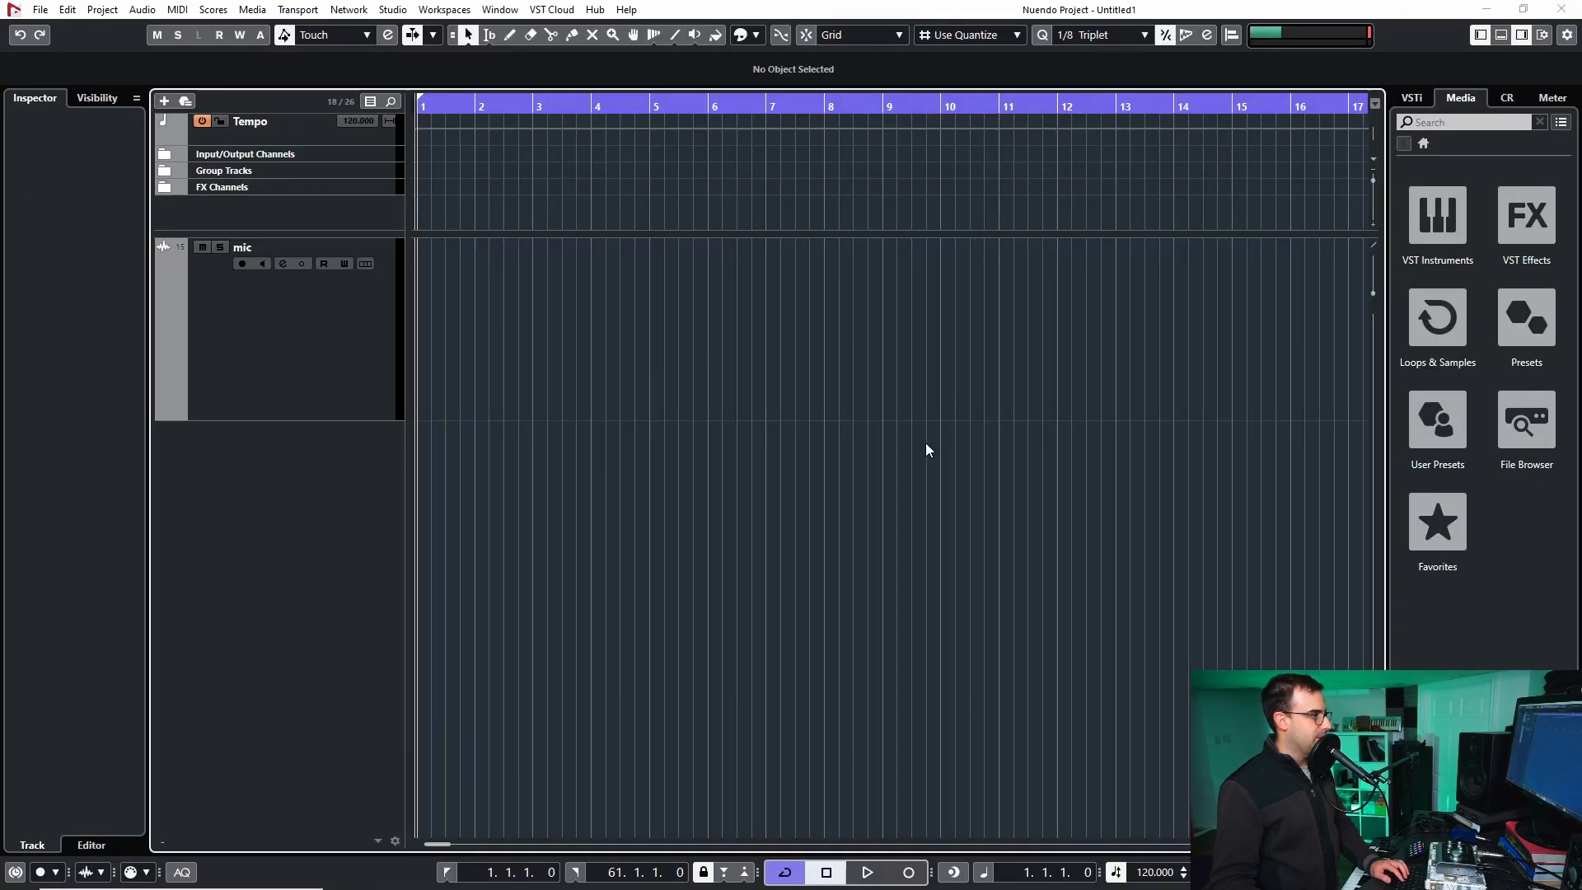
left_click_drag(334, 420, 328, 335)
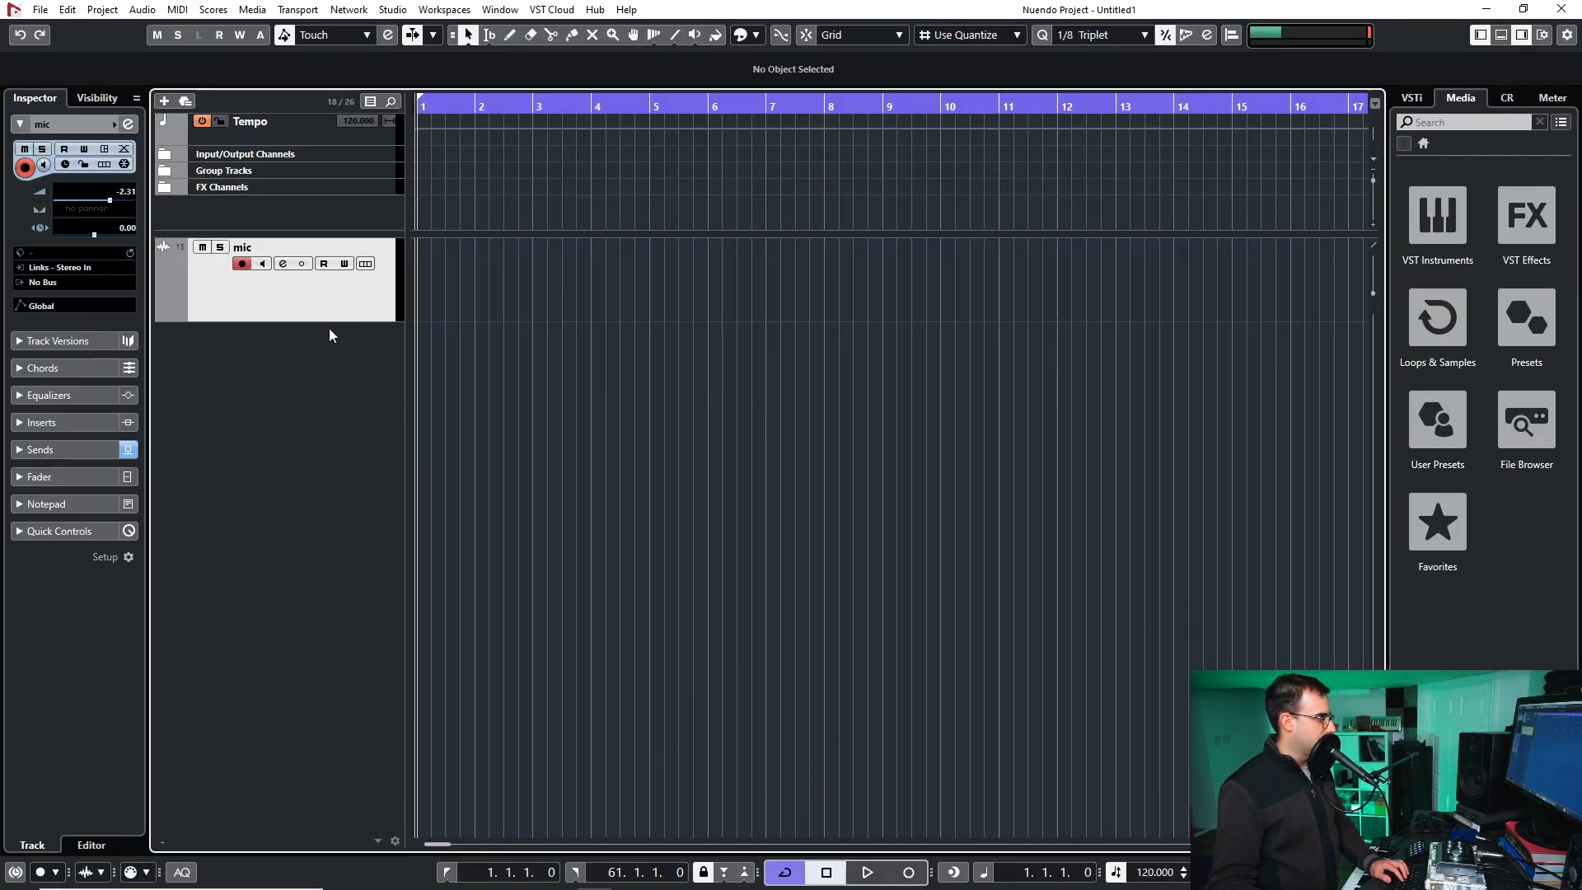